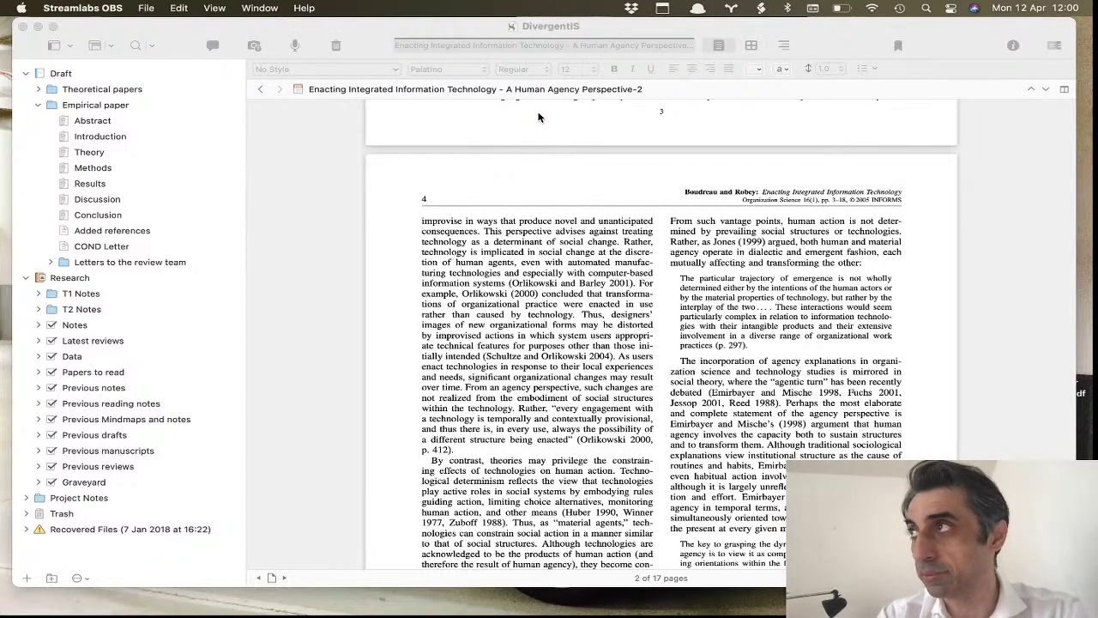
Review the documents filed under Previous manuscripts, and fold and unfold the Empirical paper folder in the Draft
click(37, 452)
click(37, 451)
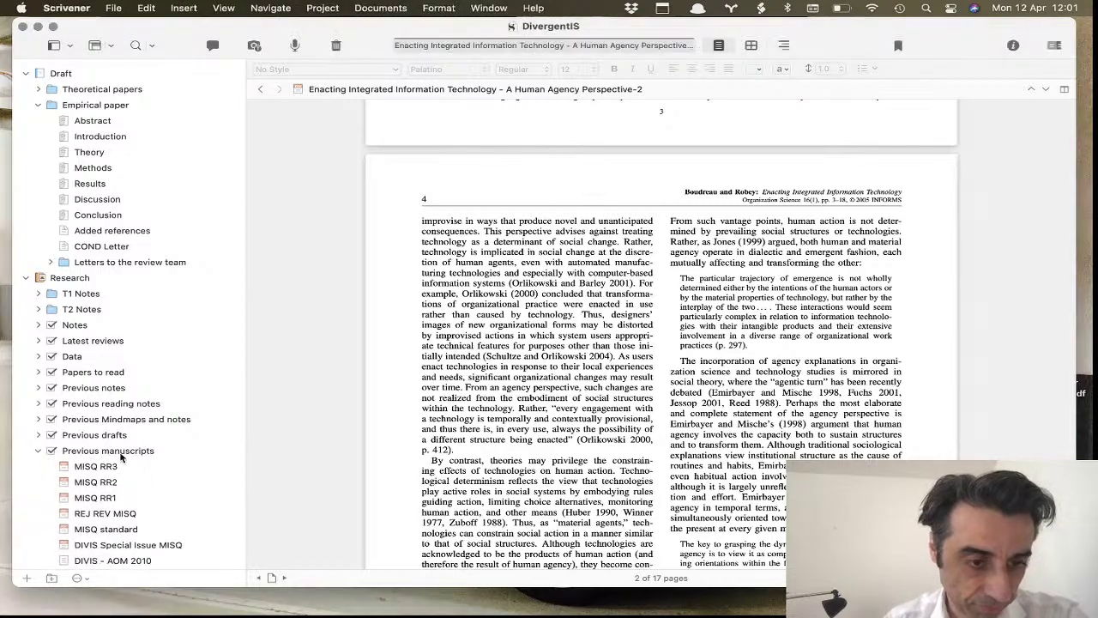
scroll(144, 467, down, 2)
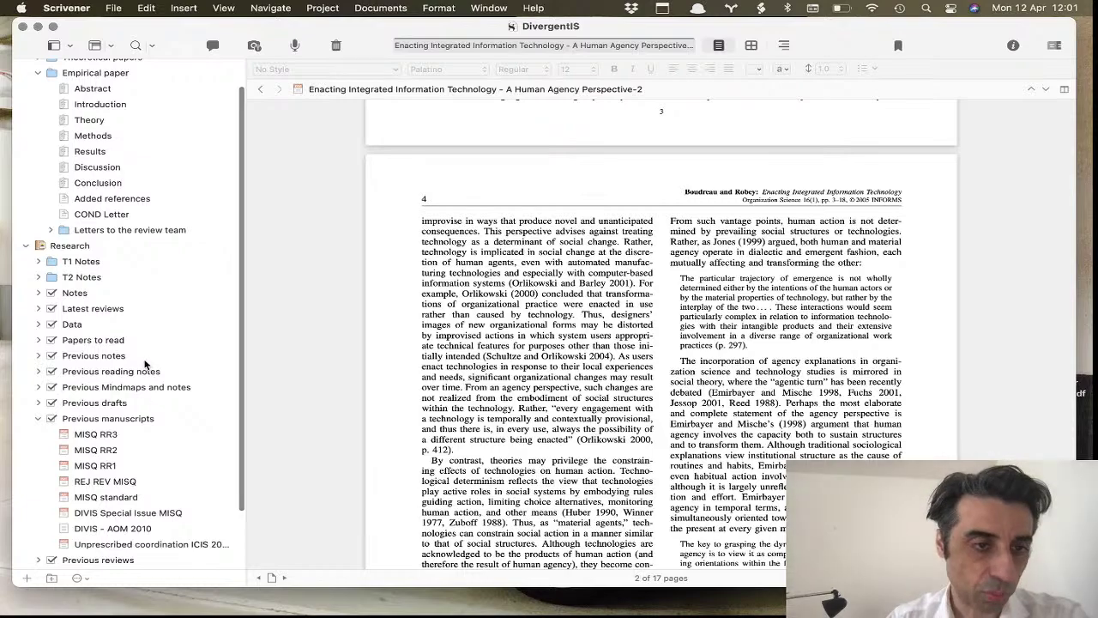
scroll(27, 432, down, 1)
click(37, 396)
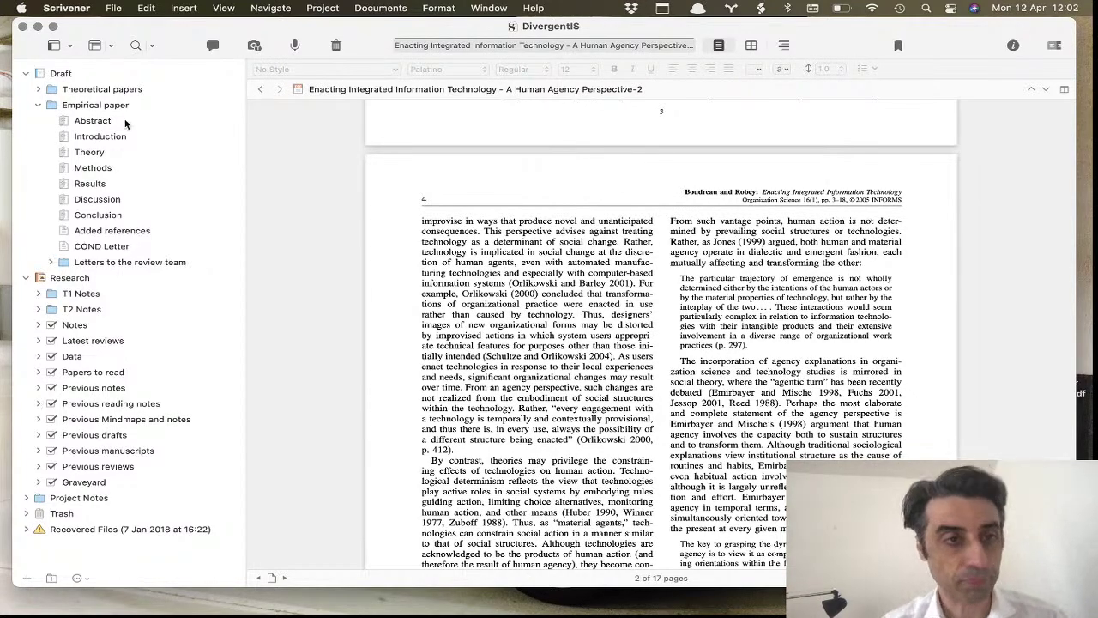
click(39, 105)
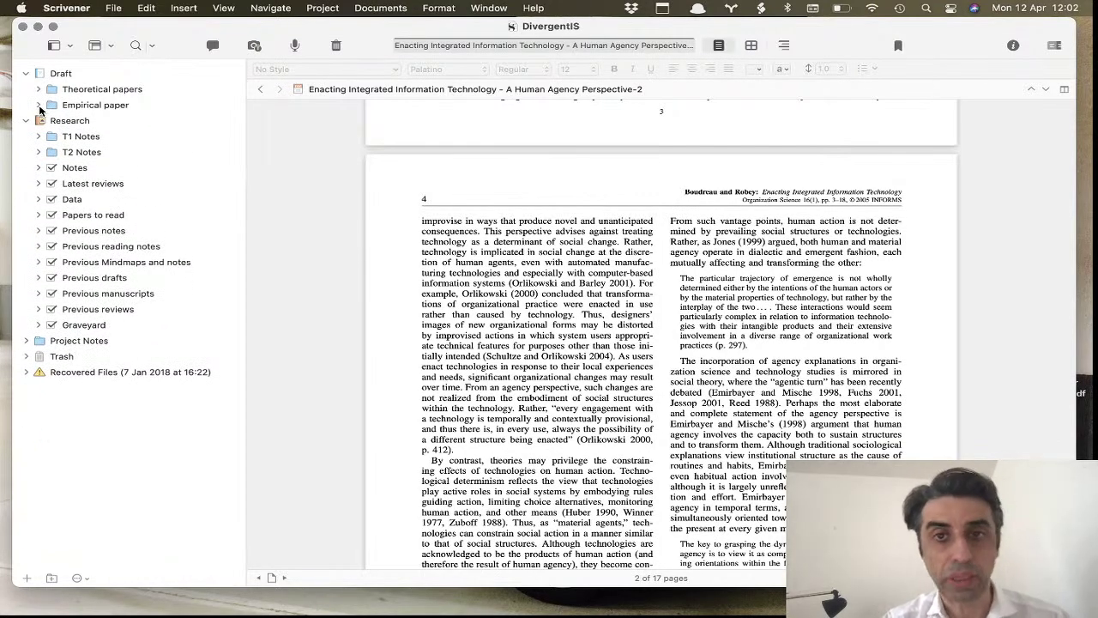
click(39, 106)
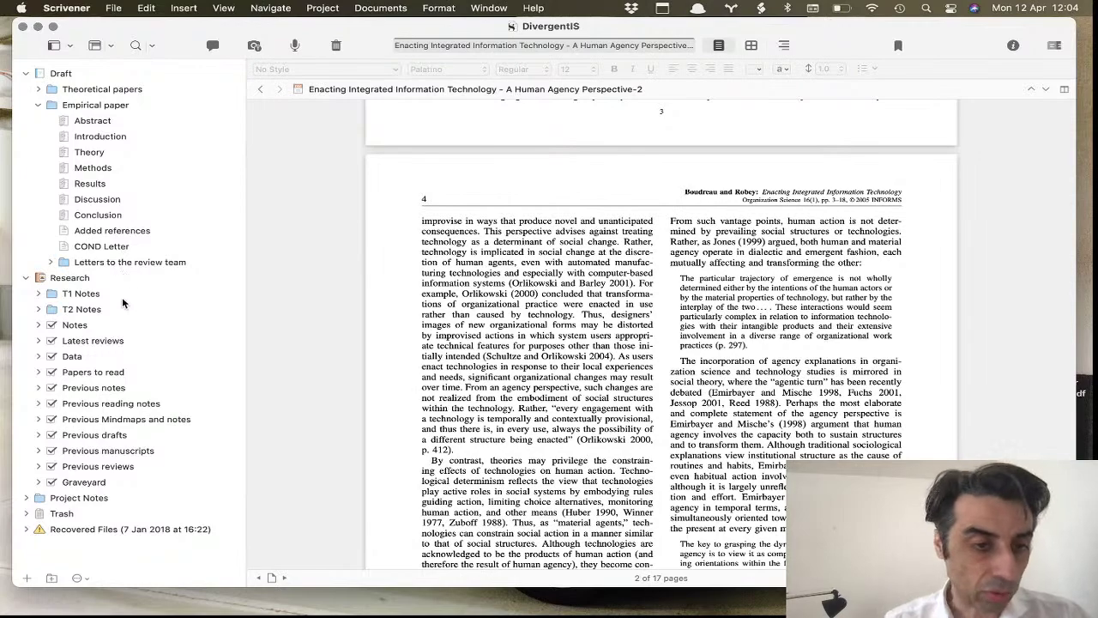
Examine the Theory and Discussion subsections of RR Empirical paper under Previous drafts, and collapse these folders again
click(37, 434)
scroll(37, 438, down, 3)
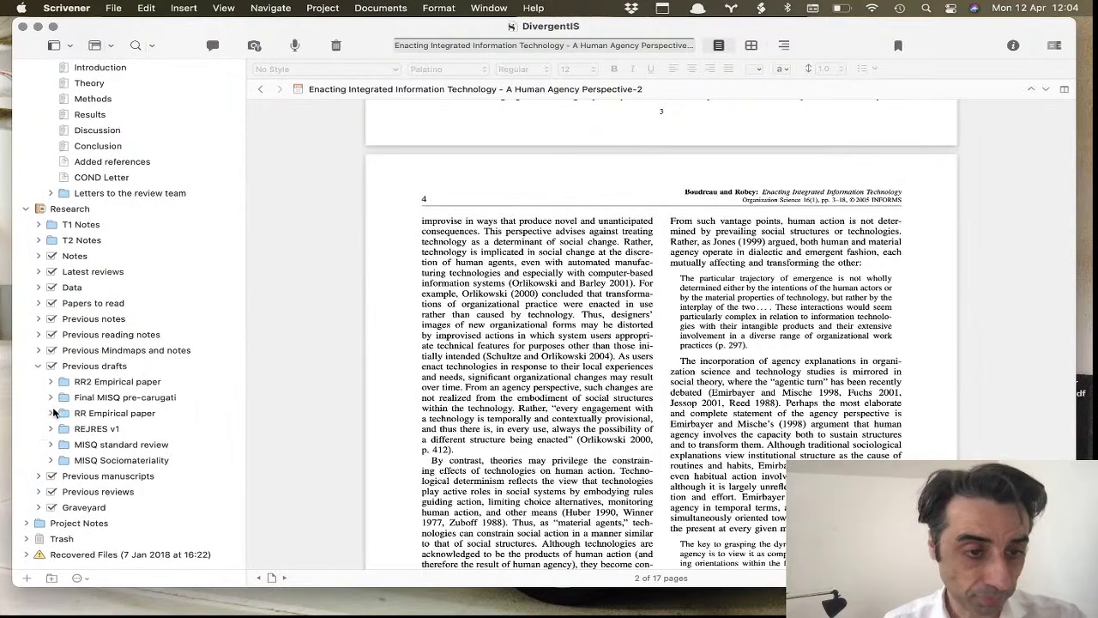
click(51, 414)
scroll(53, 417, down, 3)
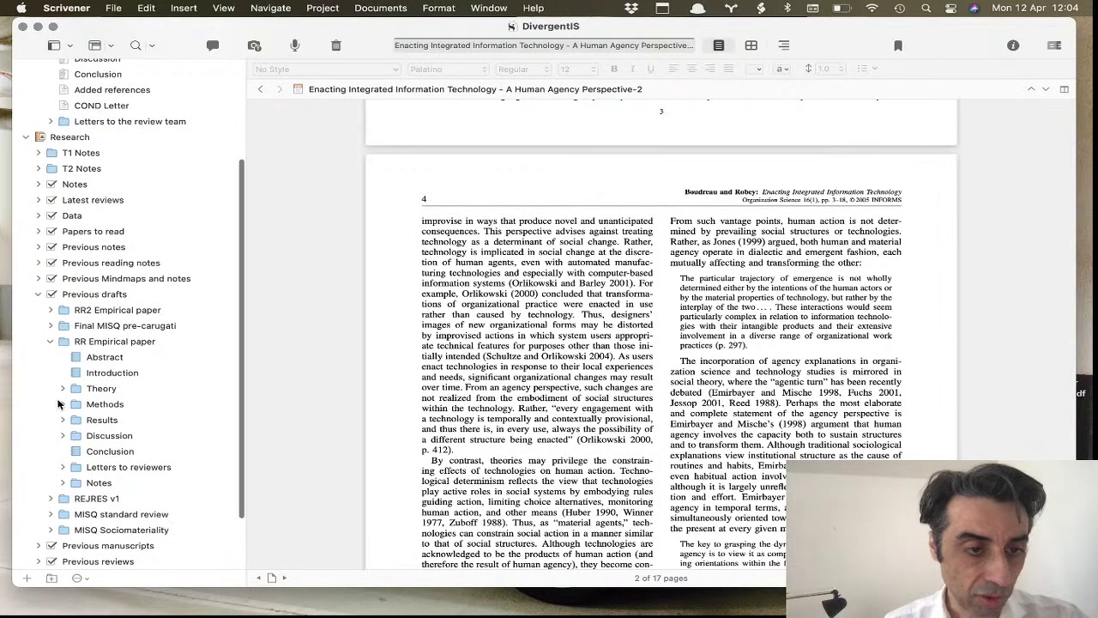
click(63, 389)
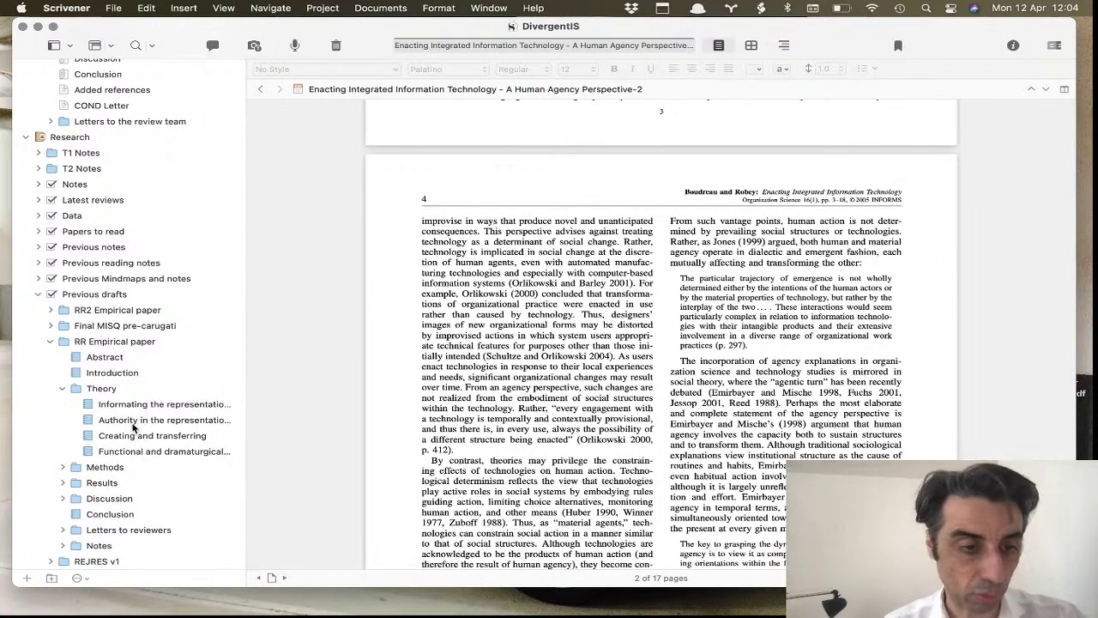
scroll(121, 424, down, 3)
click(62, 416)
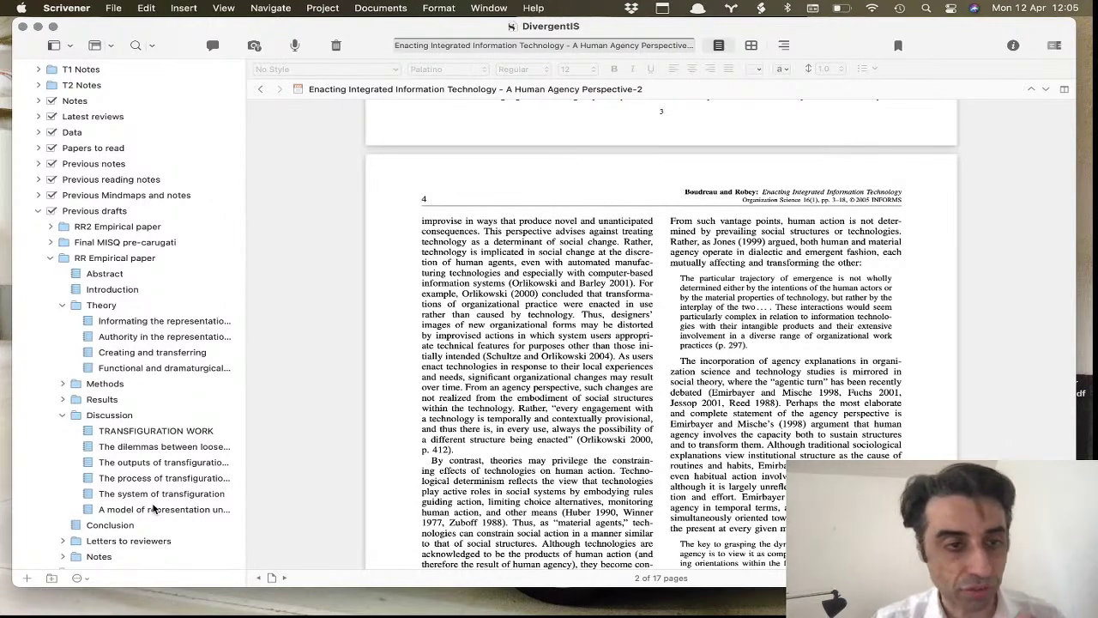
click(50, 258)
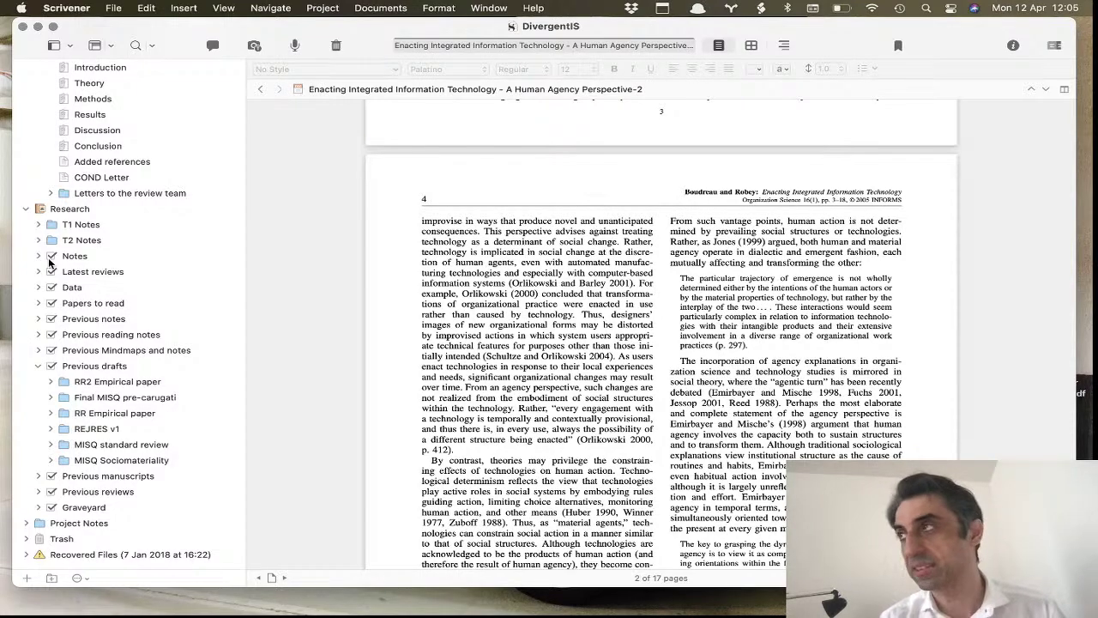
click(37, 367)
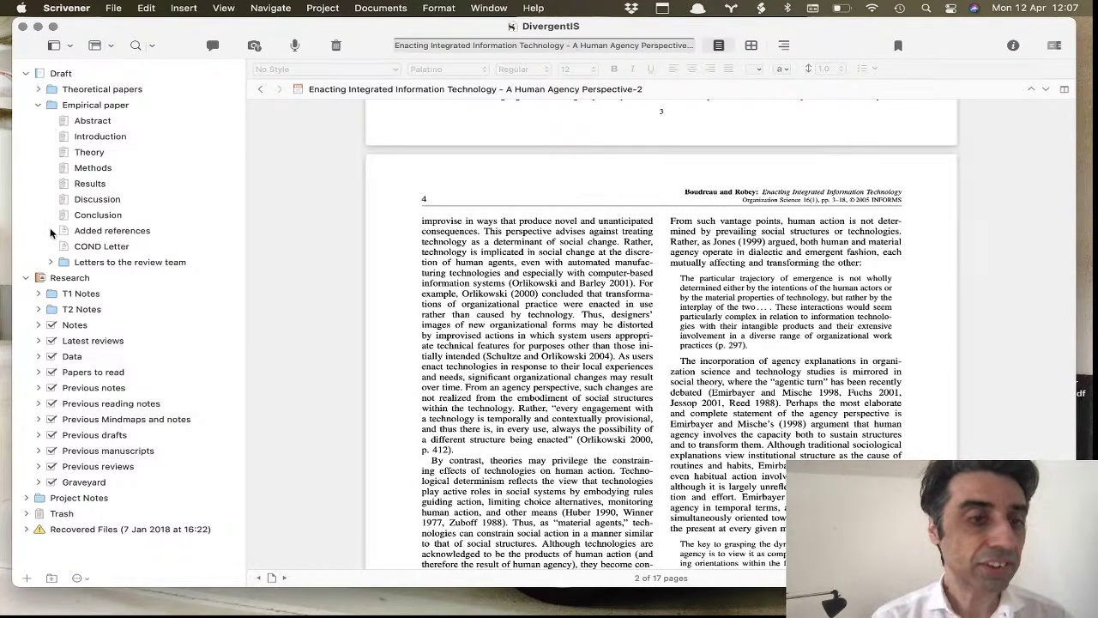
Collapse the Draft and open the N: Introduction document from the Notes group in Research
click(26, 75)
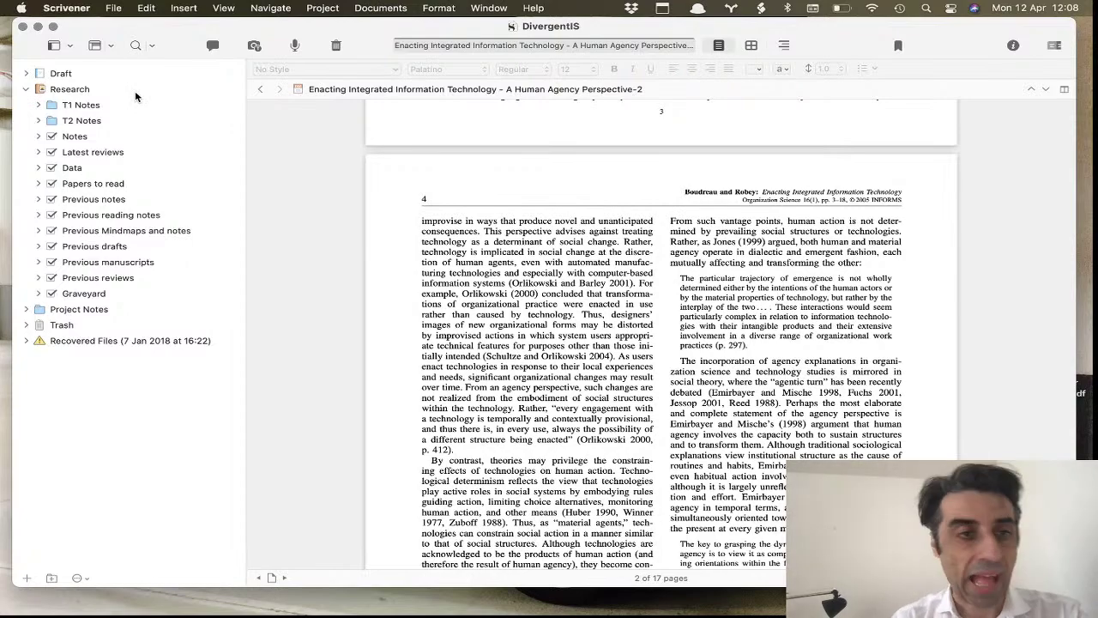
click(37, 136)
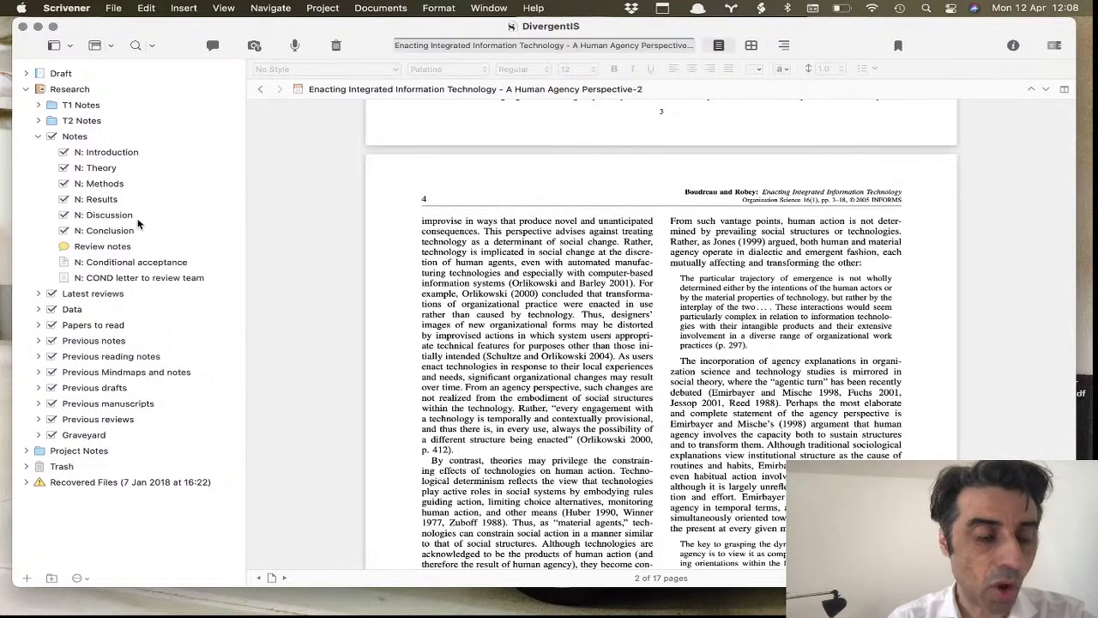
click(130, 153)
Examine the paper summary, the outlines and the struck-through items in N: Introduction, selecting the label of outline item 0.4
scroll(365, 423, down, 15)
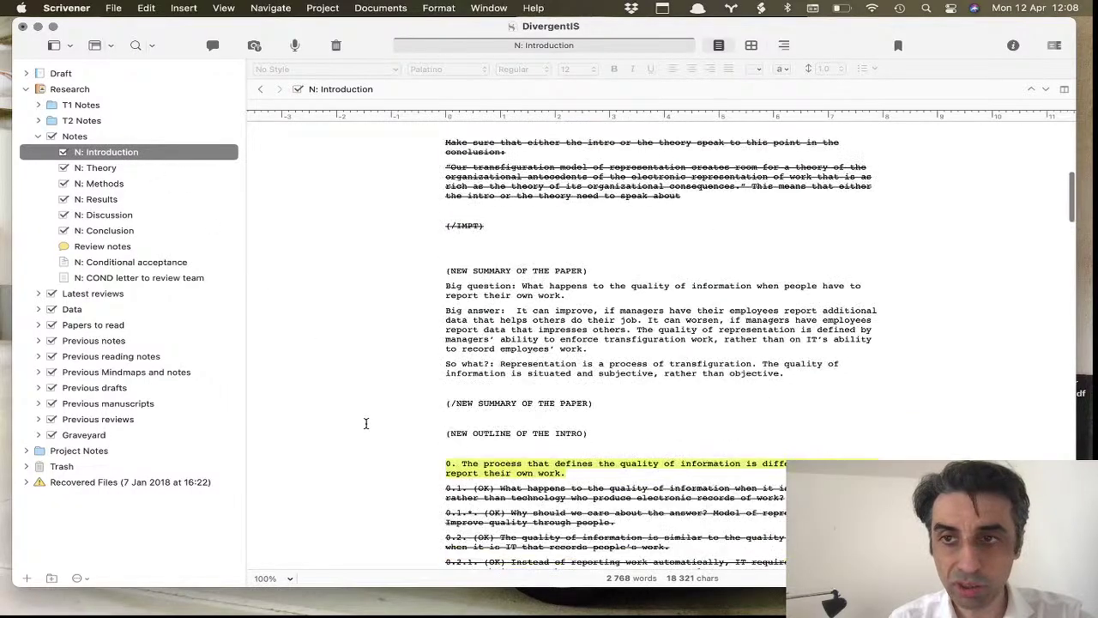
scroll(365, 423, up, 10)
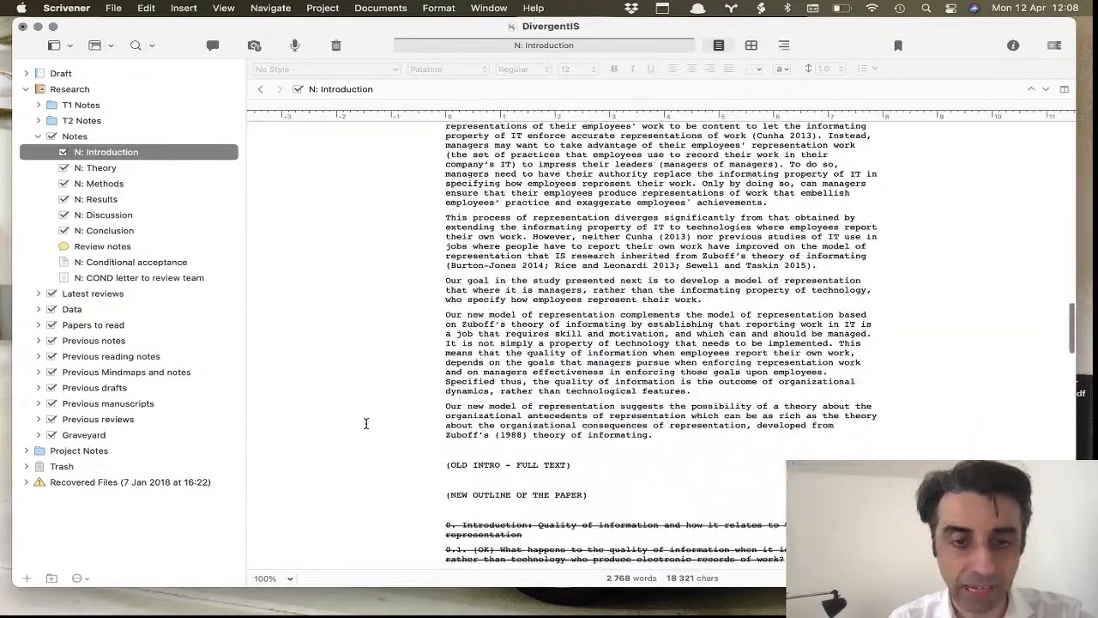
scroll(366, 423, down, 3)
scroll(365, 423, down, 15)
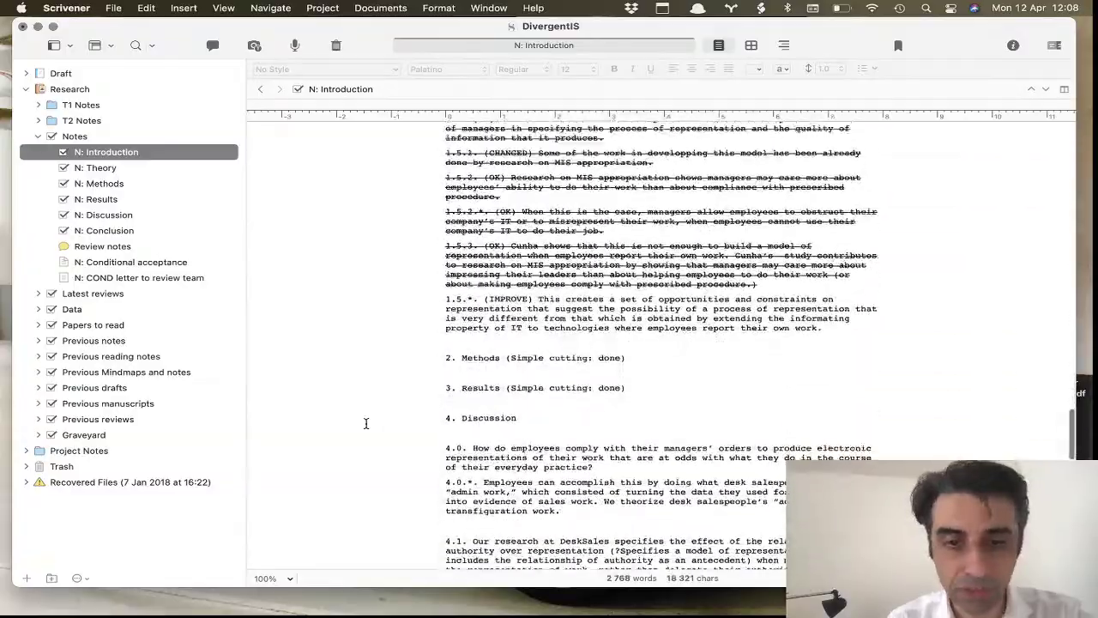
scroll(366, 423, down, 10)
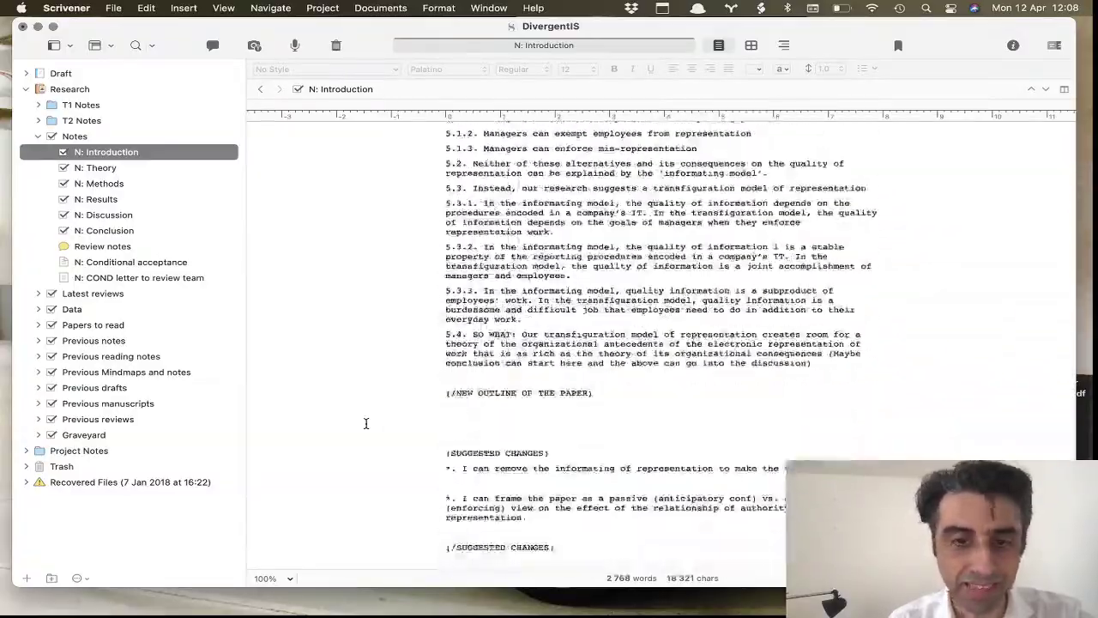
scroll(365, 423, up, 5)
scroll(366, 423, up, 10)
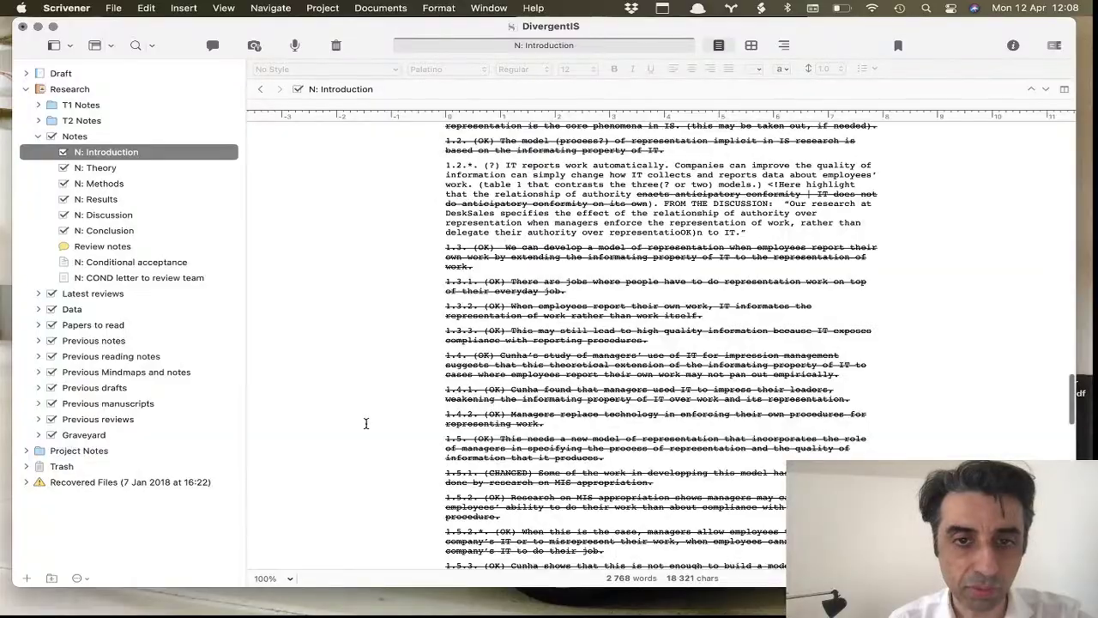
click(424, 331)
scroll(429, 332, up, 15)
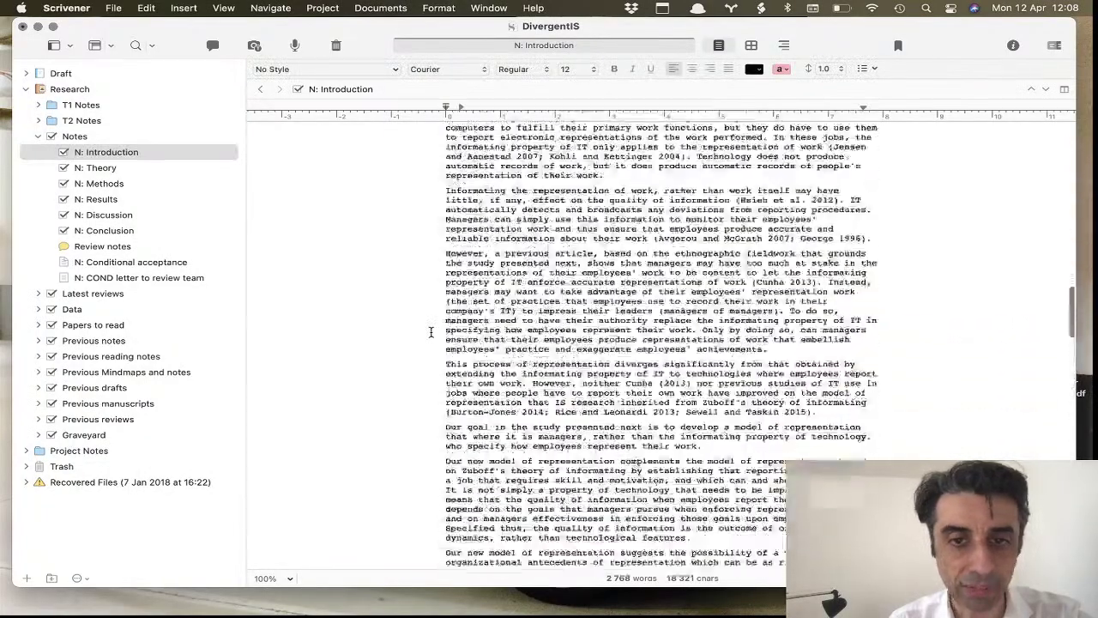
scroll(430, 331, down, 10)
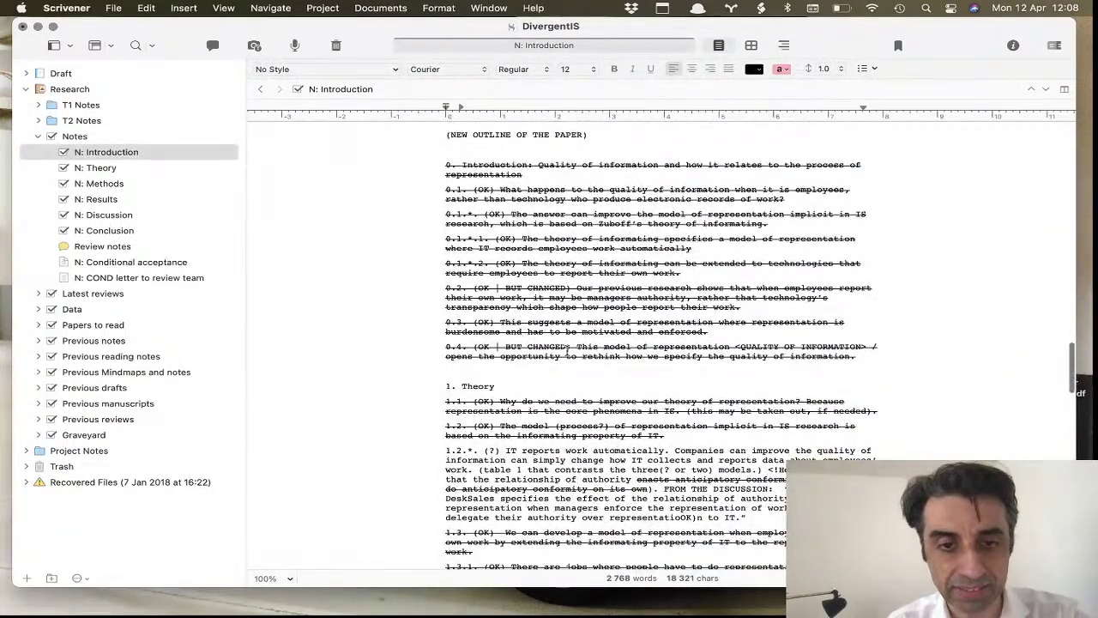
drag(570, 347, 451, 343)
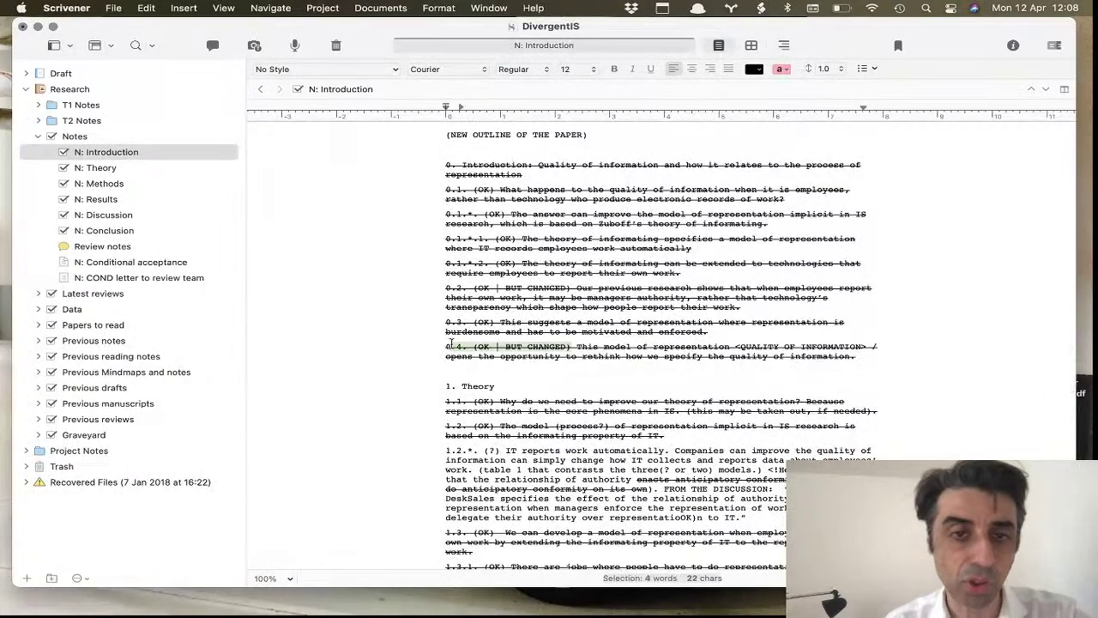
scroll(451, 343, up, 15)
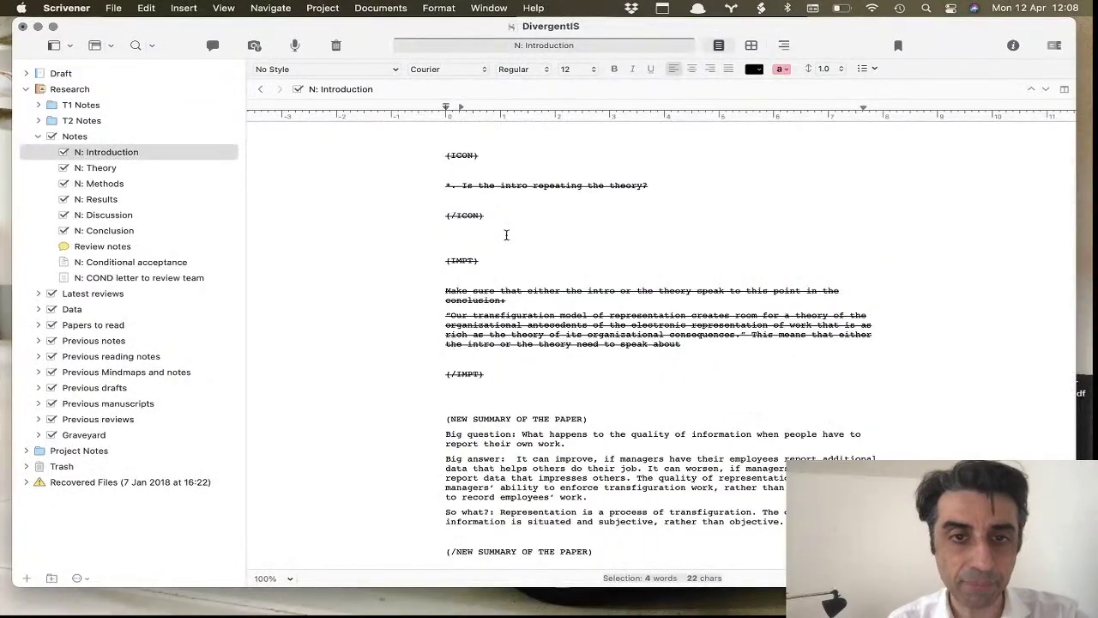
View the N: Theory, N: Methods, N: Results and N: Discussion notes one after another
click(205, 166)
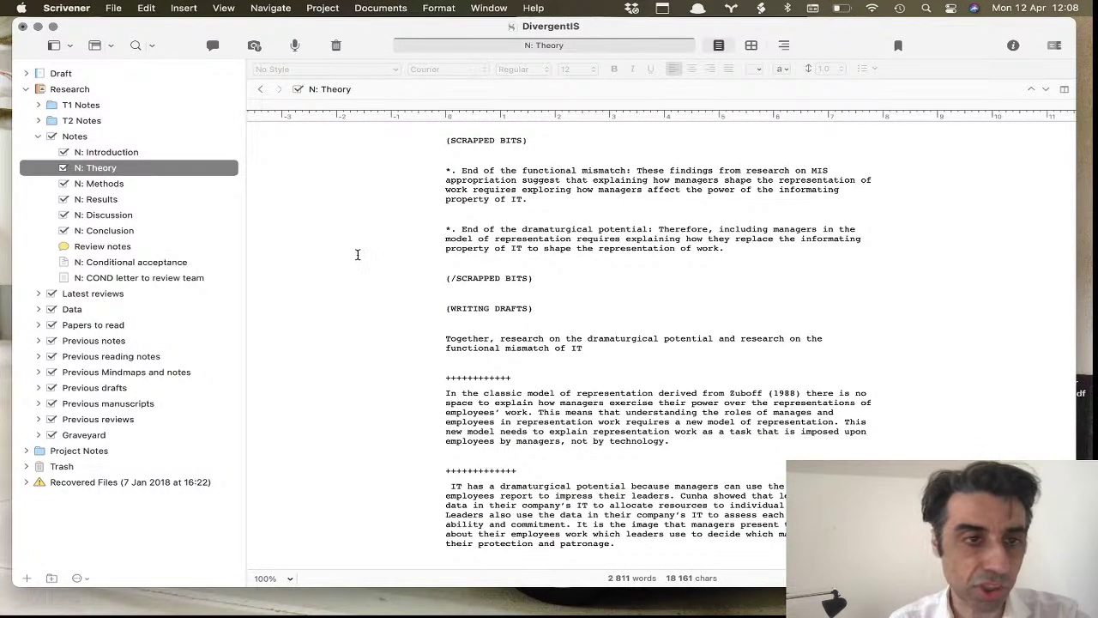
click(214, 183)
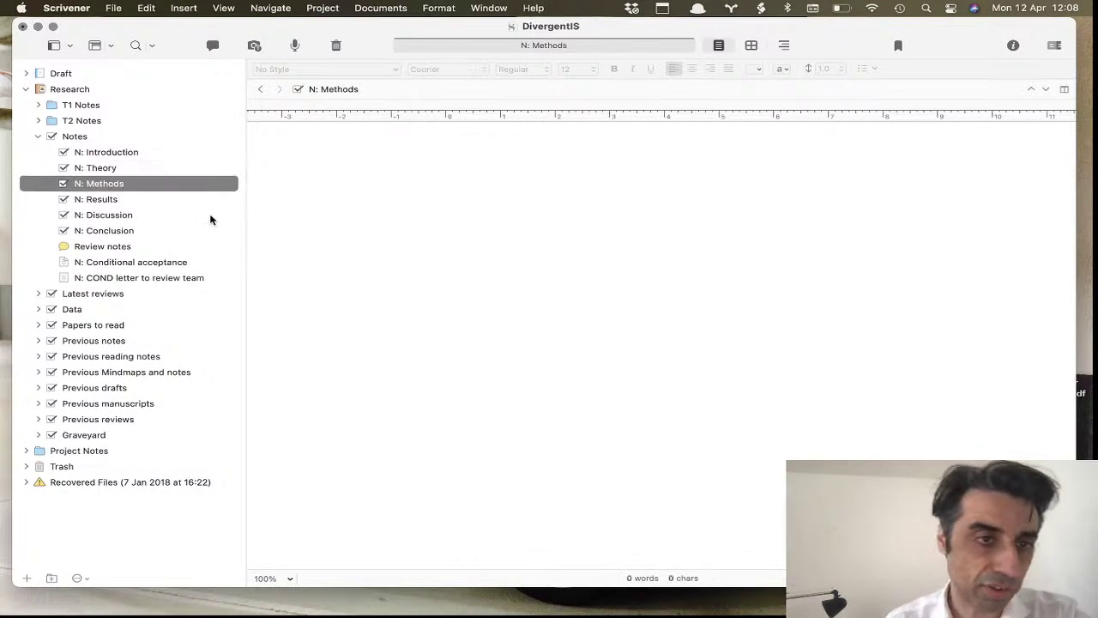
click(179, 199)
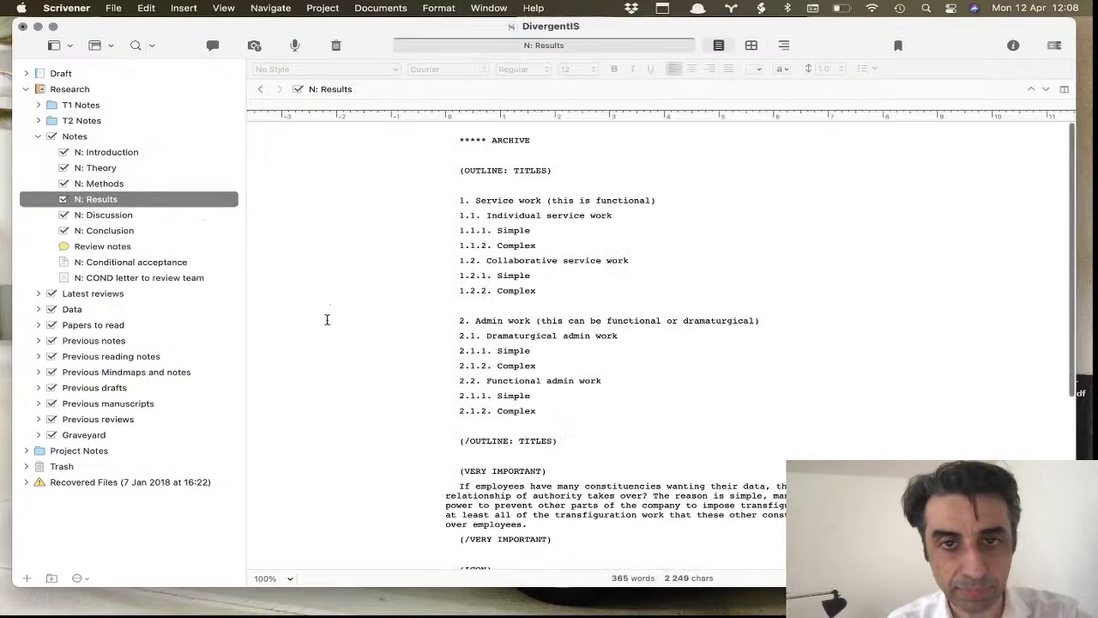
click(117, 216)
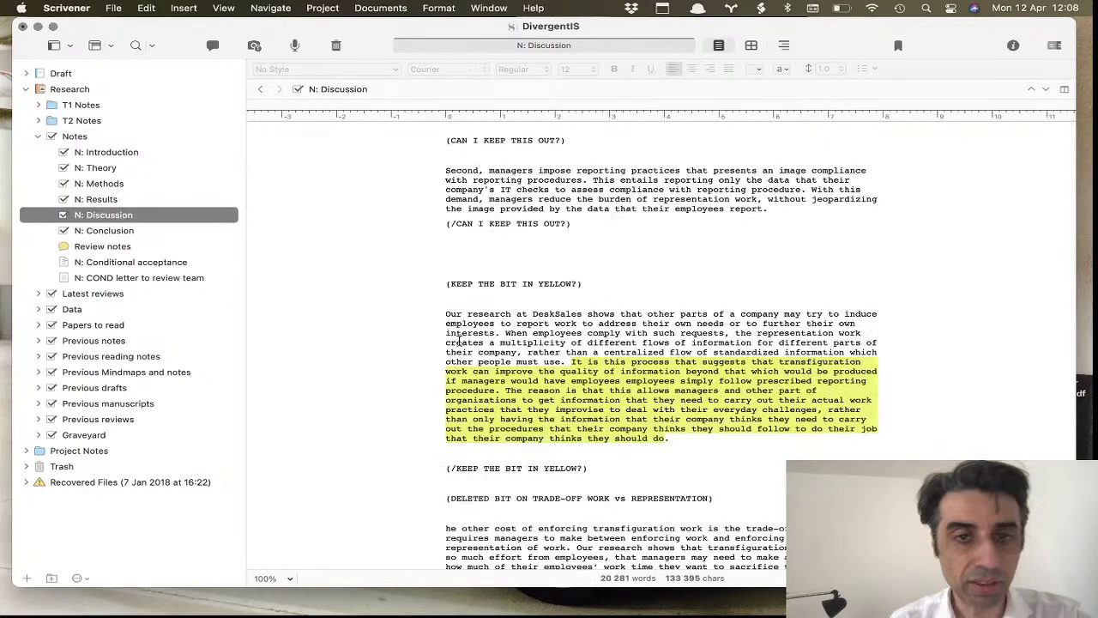
Examine the table rows, the removed bits and the outline on quality of information in N: Discussion
scroll(450, 345, down, 10)
scroll(449, 344, down, 10)
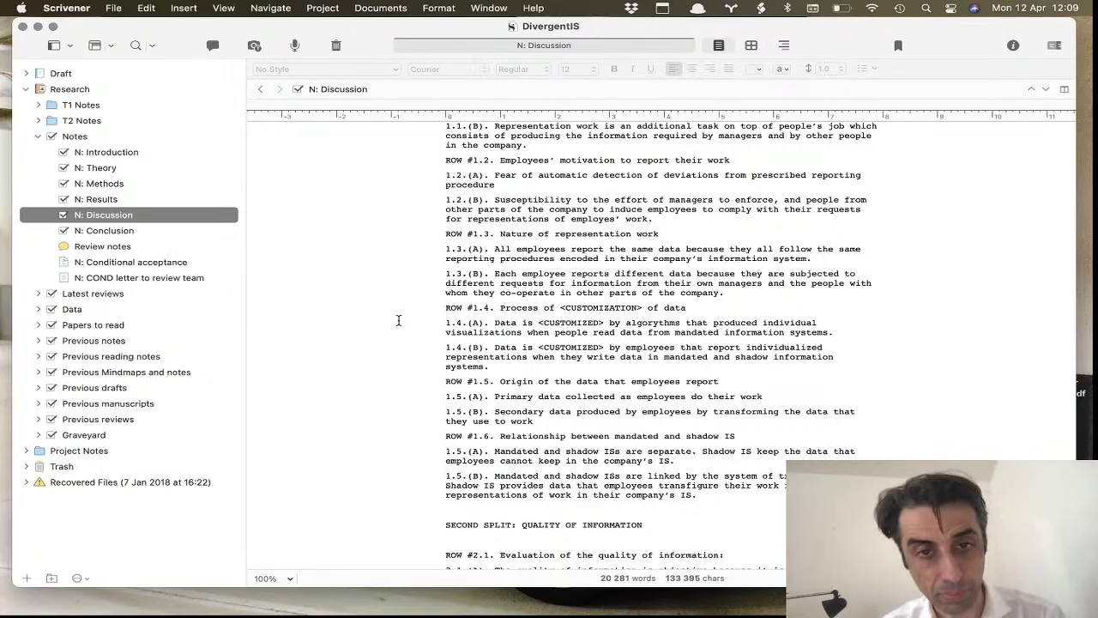
scroll(584, 367, up, 5)
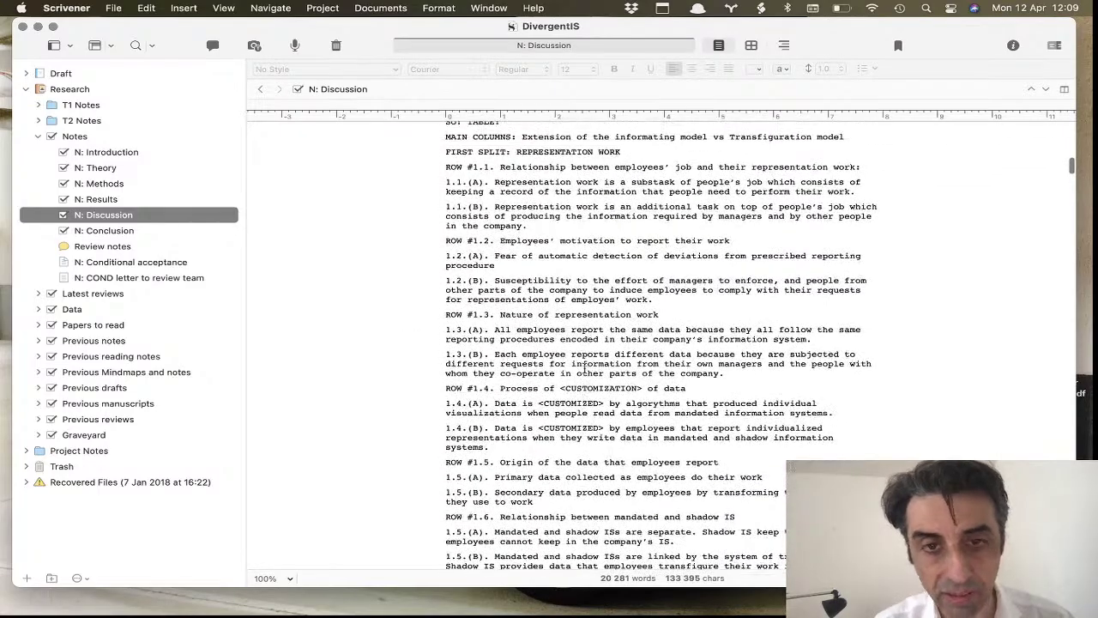
scroll(584, 367, up, 3)
scroll(584, 367, down, 15)
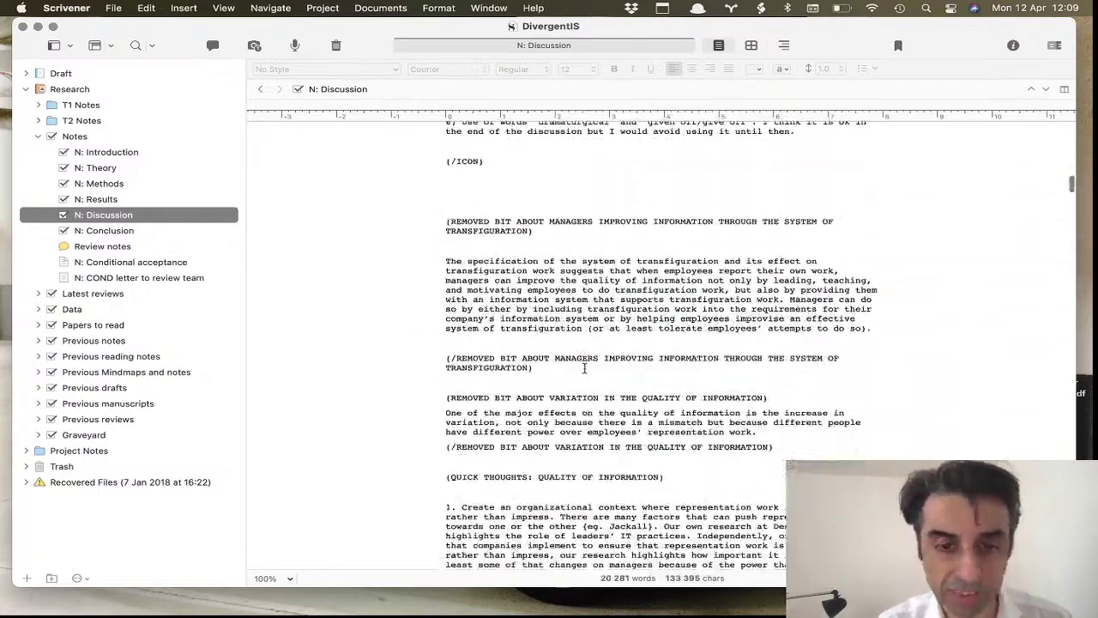
scroll(584, 367, down, 12)
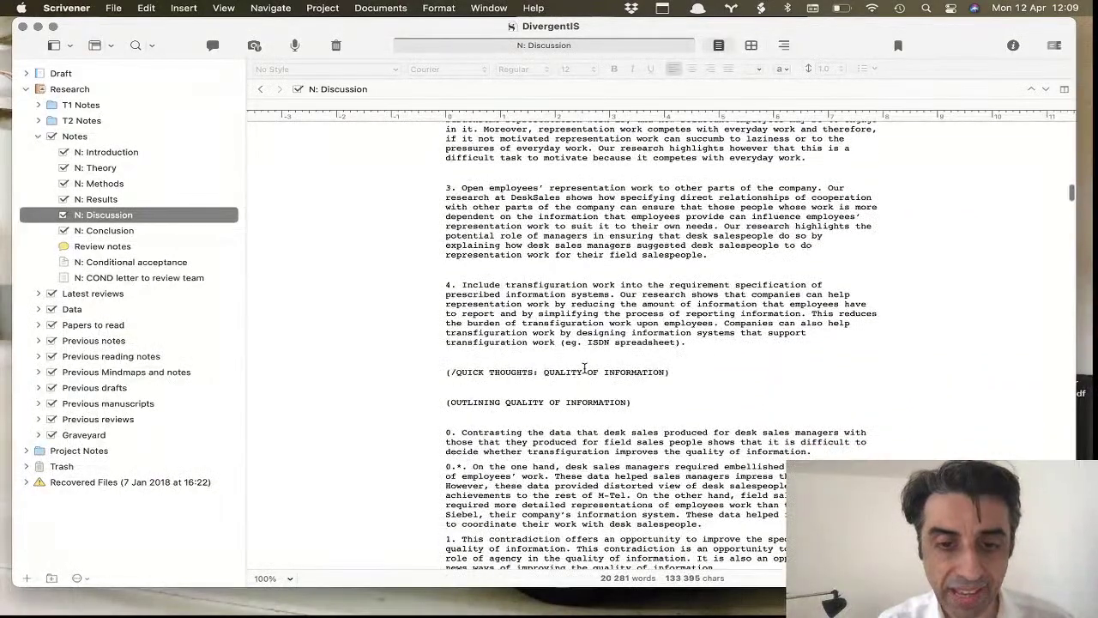
scroll(584, 367, down, 15)
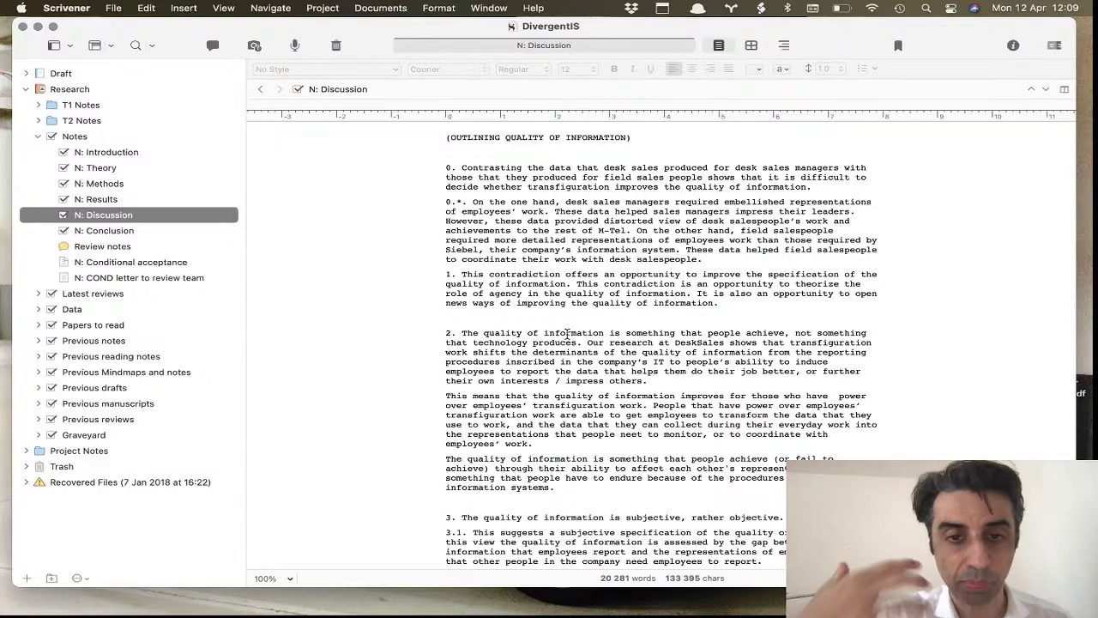
scroll(567, 333, up, 10)
scroll(567, 333, up, 20)
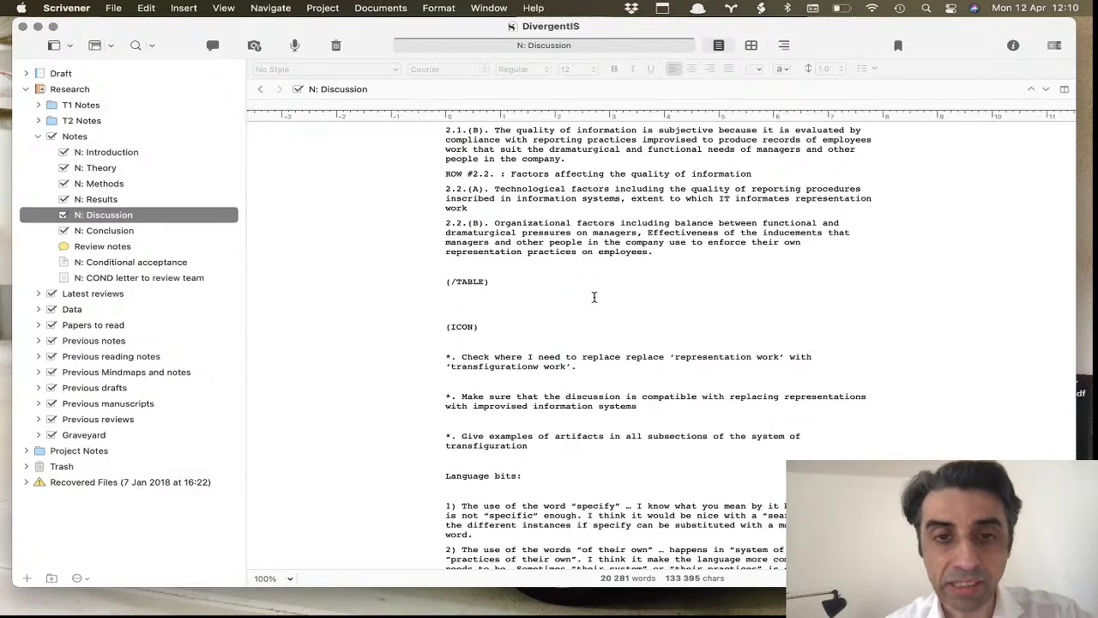
Select the whole 2.1.(B) paragraph on subjective information quality in the notes' SECOND SPLIT section
drag(605, 261, 435, 150)
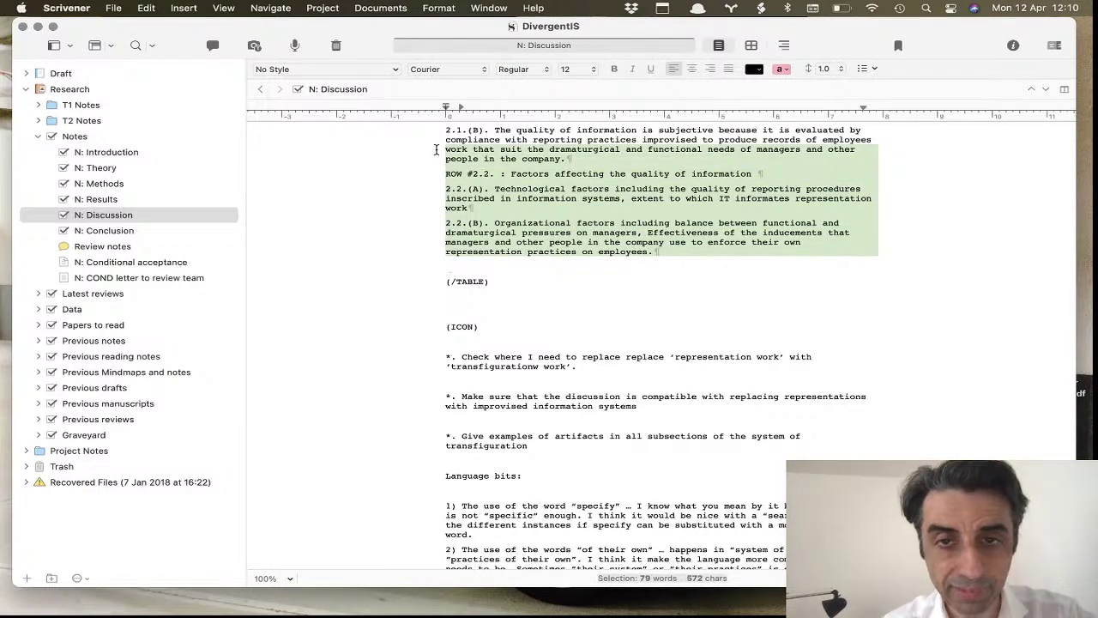
scroll(510, 295, up, 3)
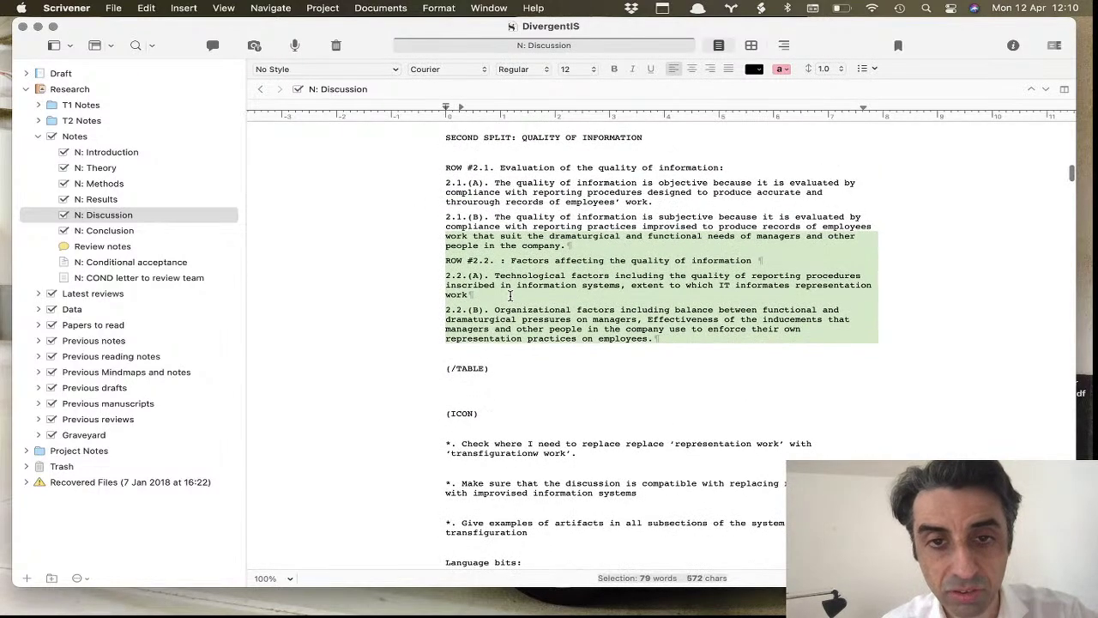
drag(584, 245, 433, 214)
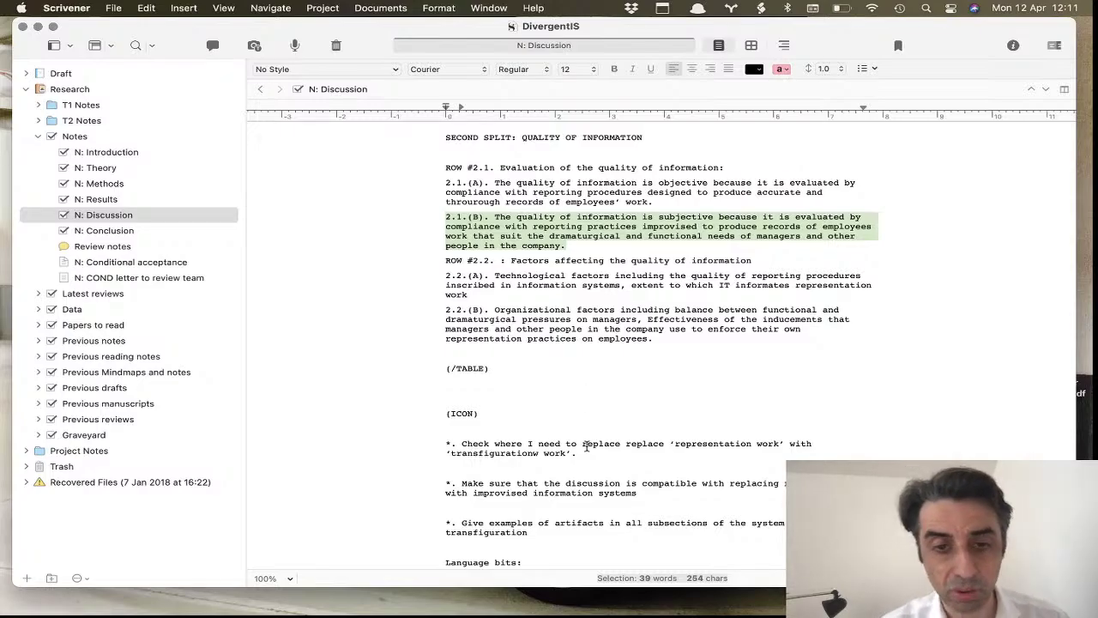
Examine the language bits, the removed bit on managers and the quality of information outline in N: Discussion
scroll(586, 446, down, 10)
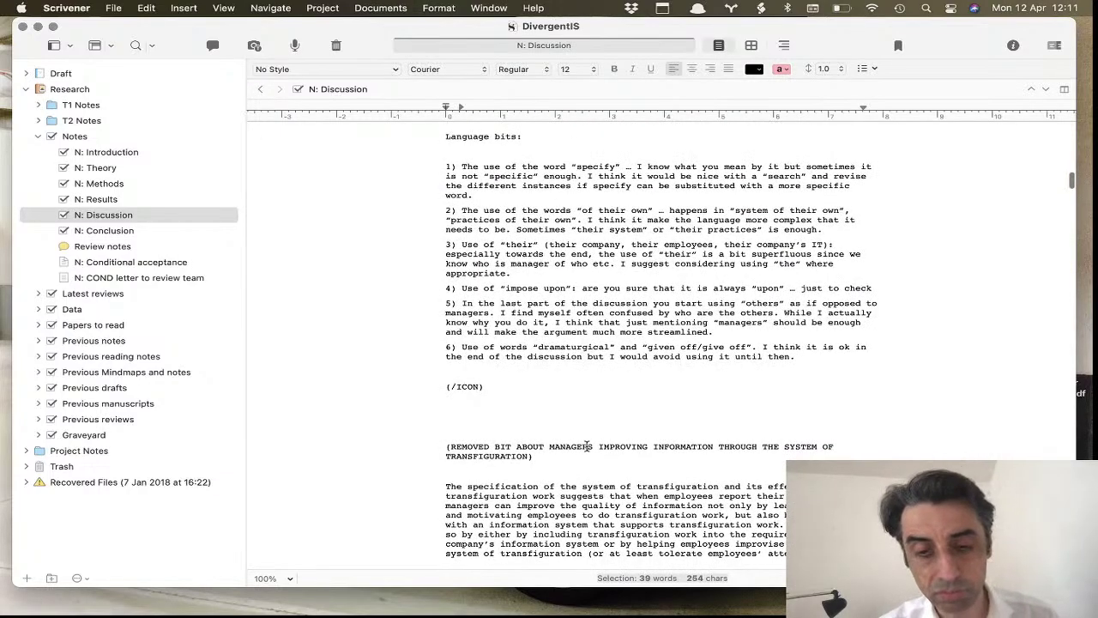
scroll(586, 446, down, 20)
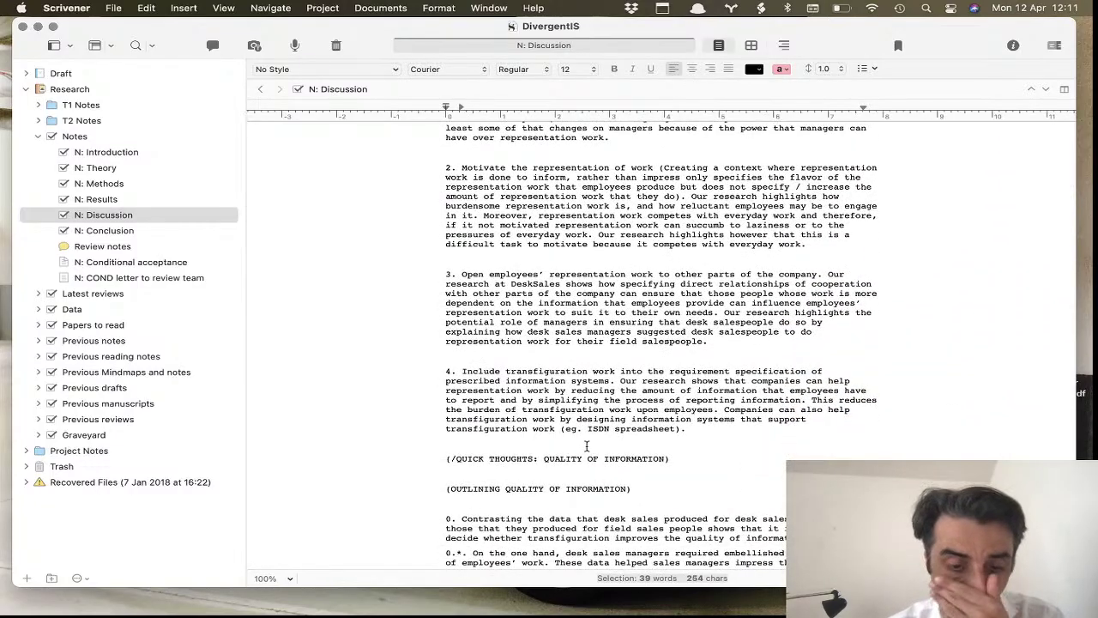
scroll(587, 446, down, 7)
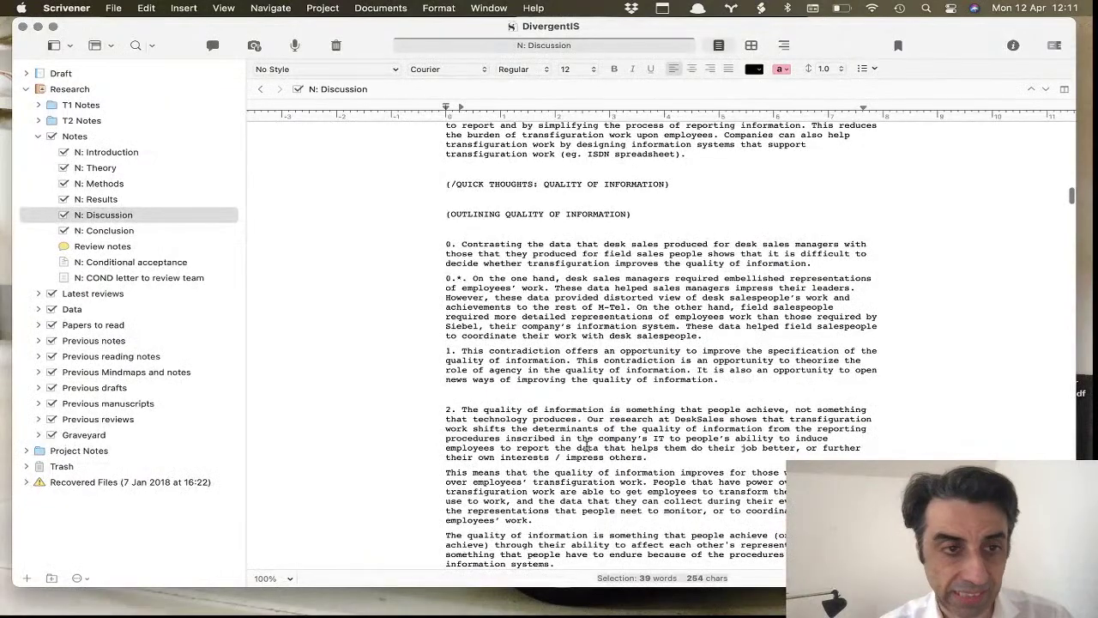
scroll(325, 325, up, 20)
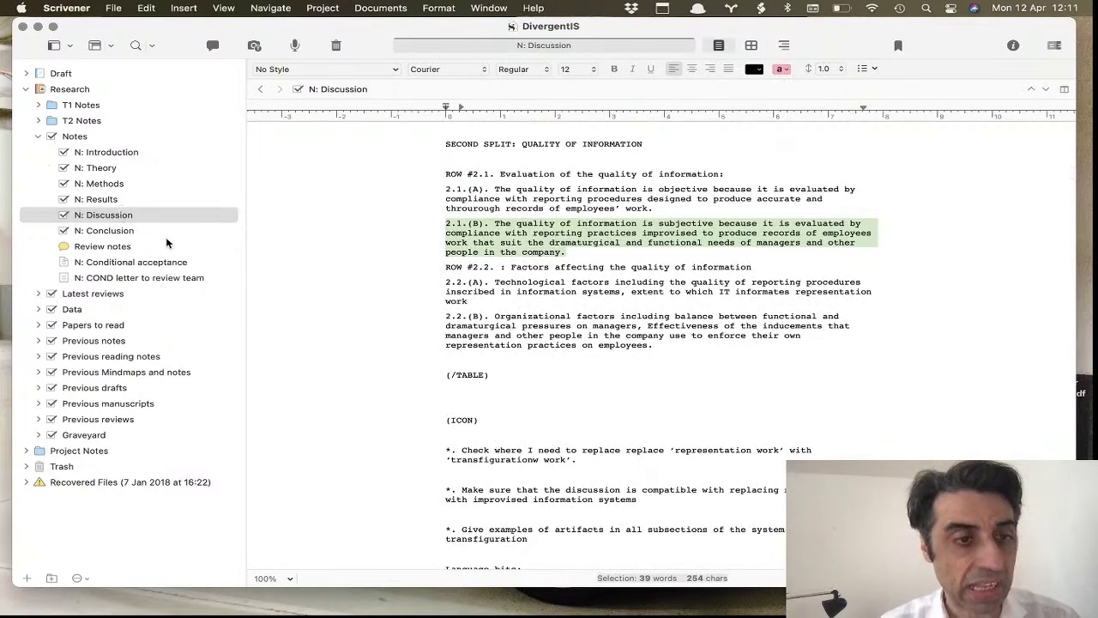
Examine the Review notes, from the conditional acceptance comments through the struck-through DONE items to the Framing section
click(135, 248)
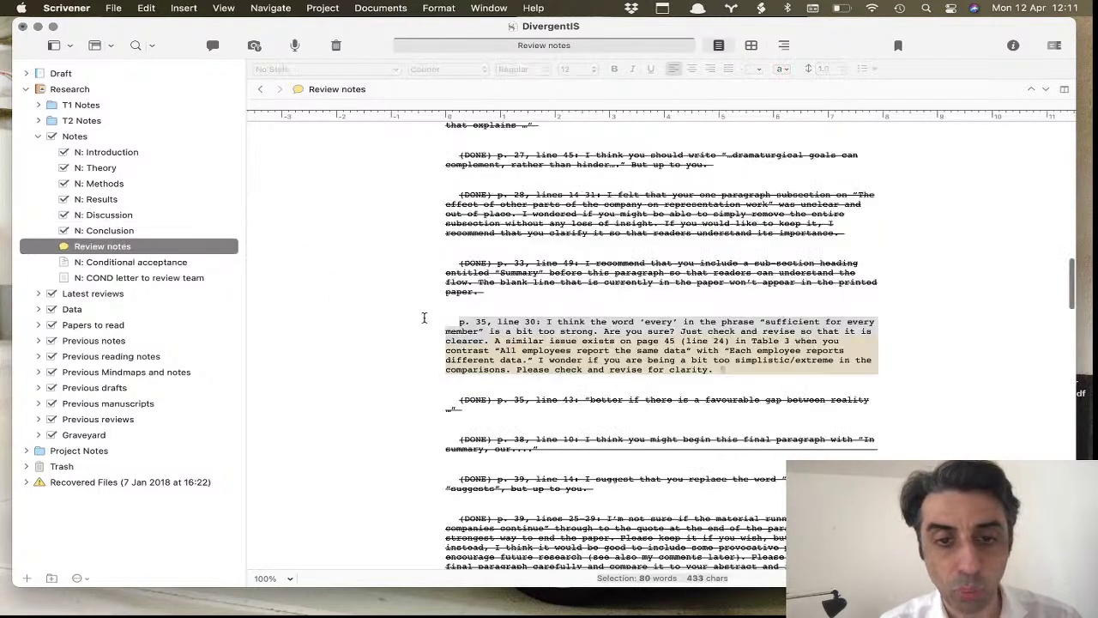
scroll(424, 317, down, 2)
scroll(424, 317, up, 3)
scroll(424, 317, up, 5)
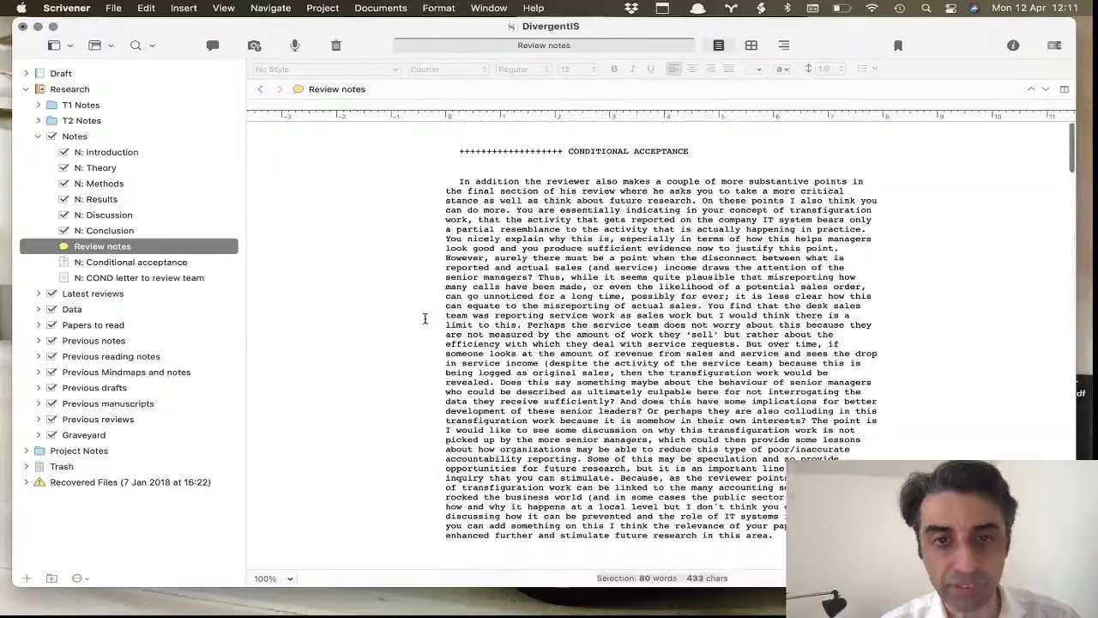
scroll(424, 318, down, 3)
scroll(424, 318, down, 10)
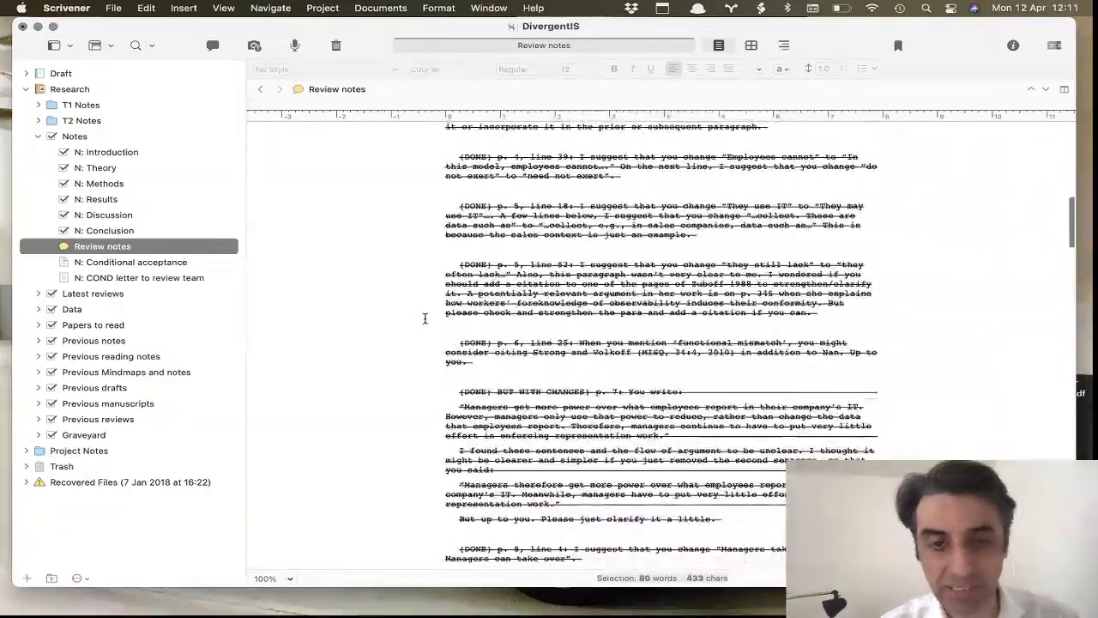
scroll(423, 318, down, 15)
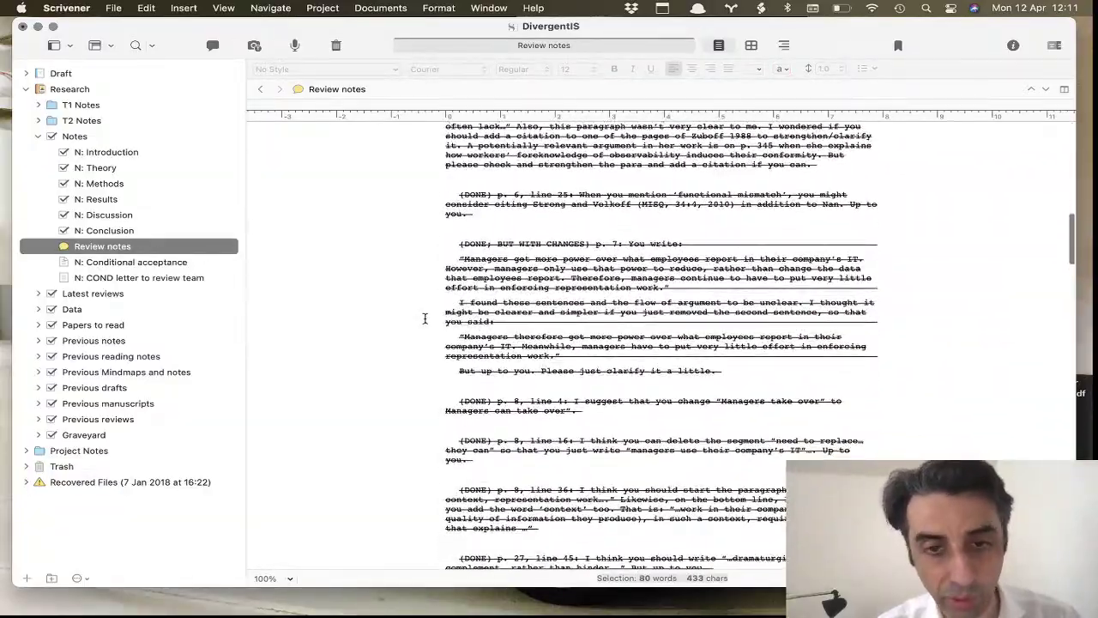
scroll(424, 318, down, 15)
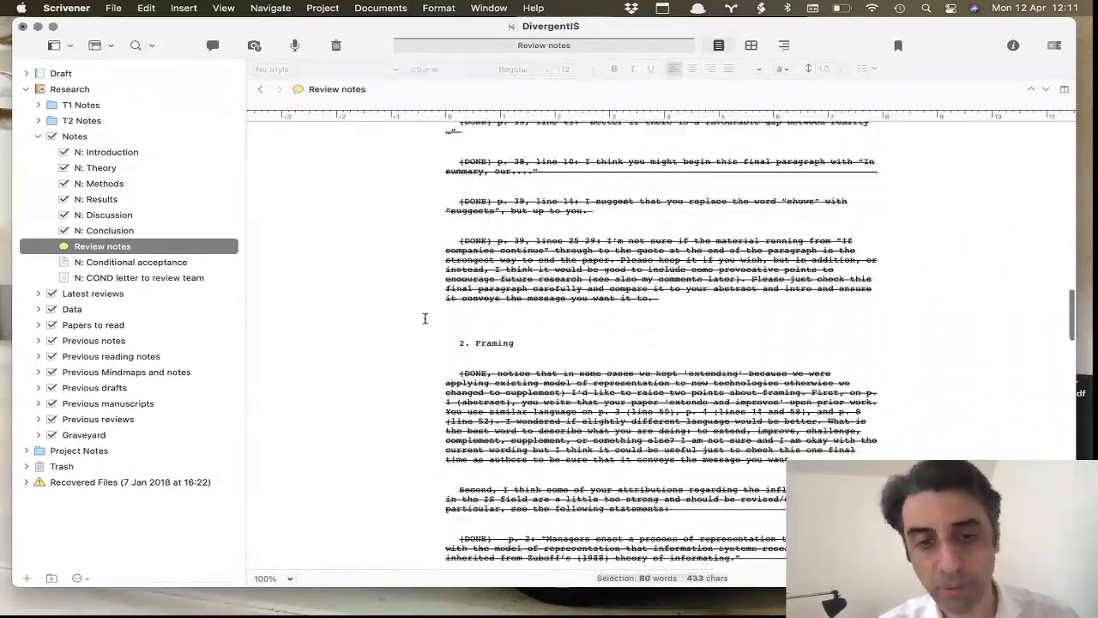
scroll(424, 319, down, 1)
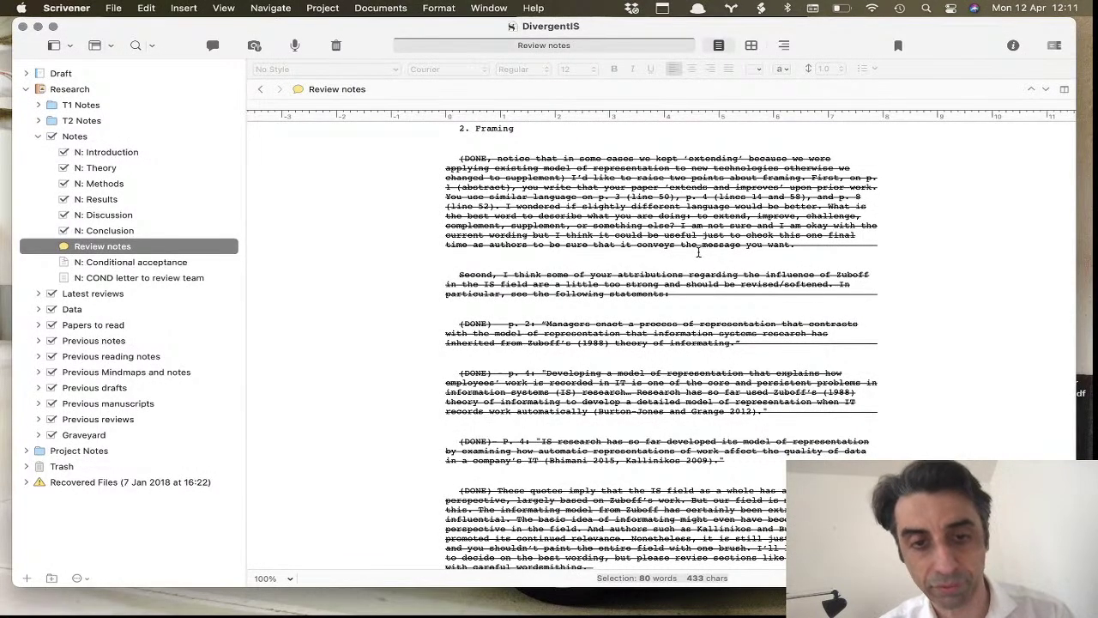
scroll(594, 373, down, 6)
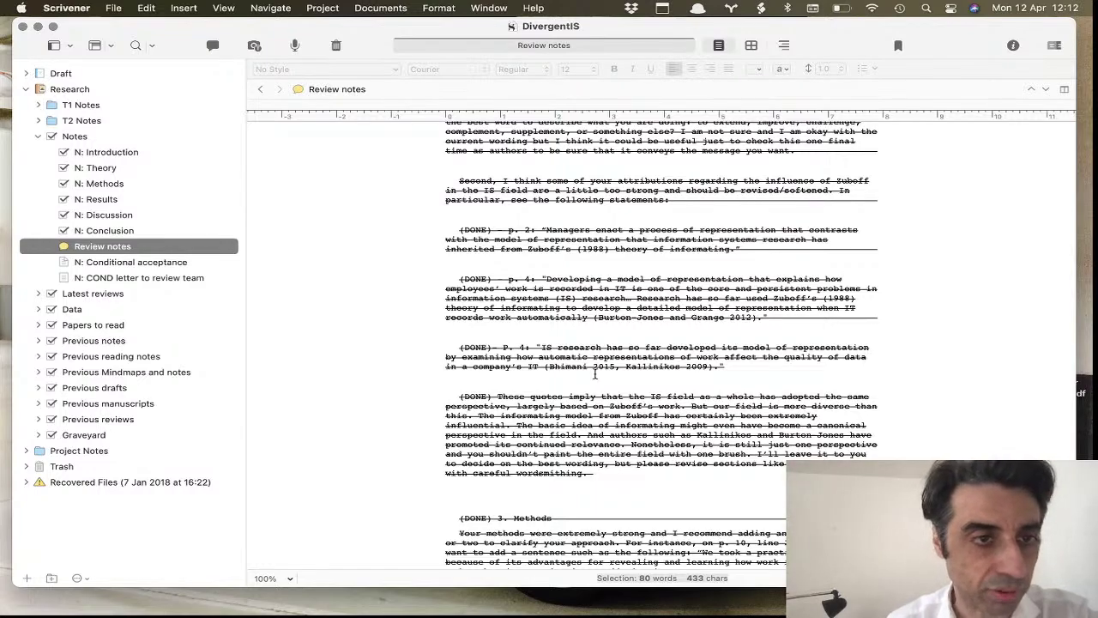
Collapse the Notes group and expand Previous notes down to the documents in Notes for version 1
click(37, 138)
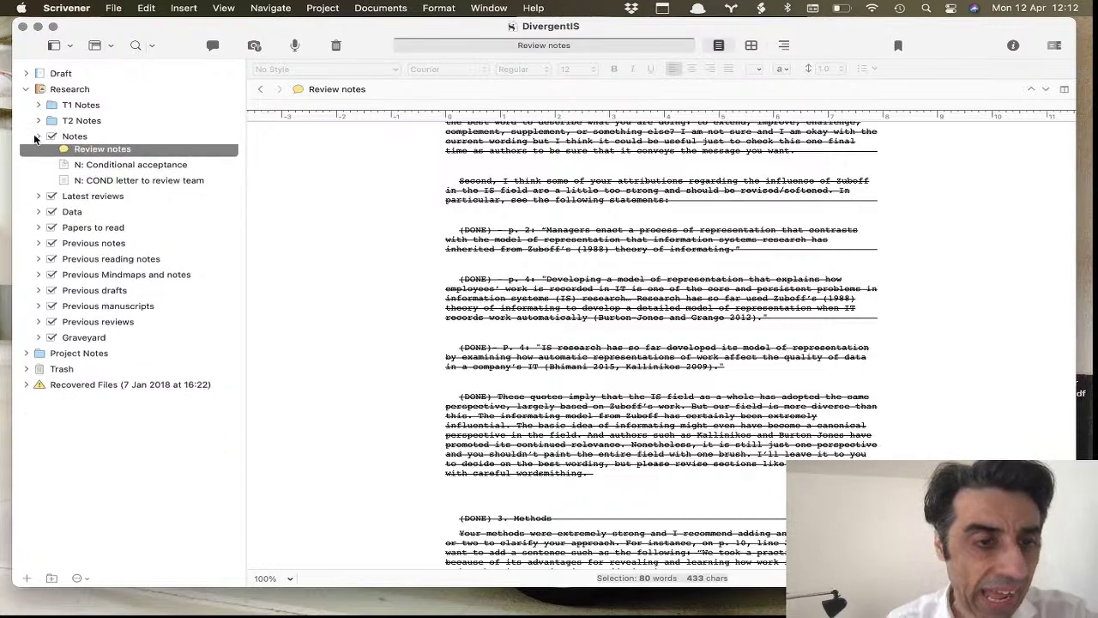
click(38, 199)
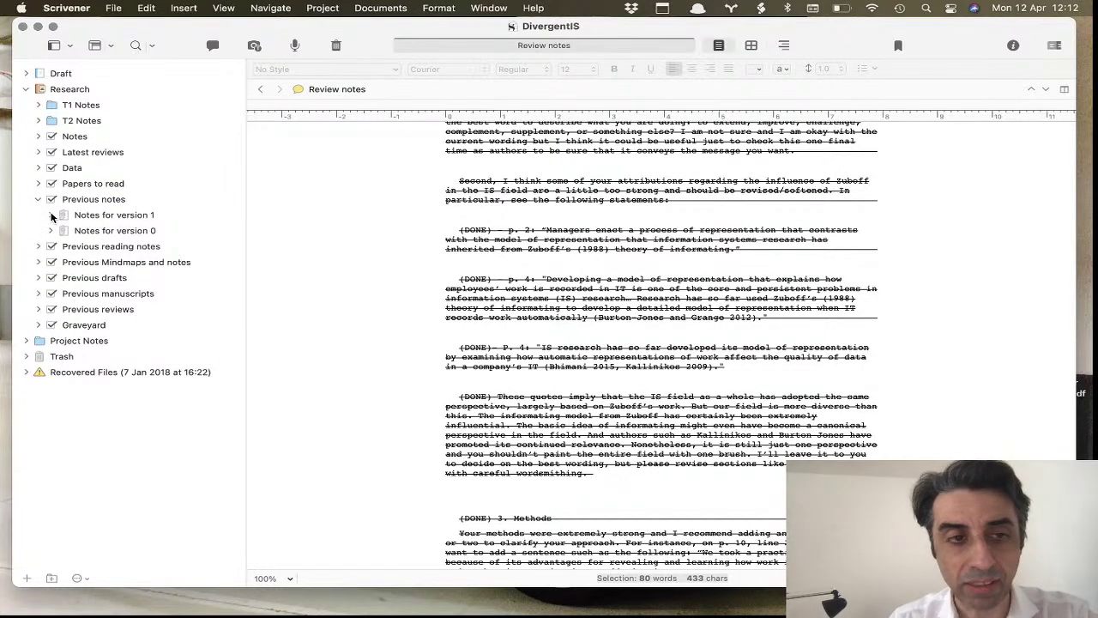
click(51, 215)
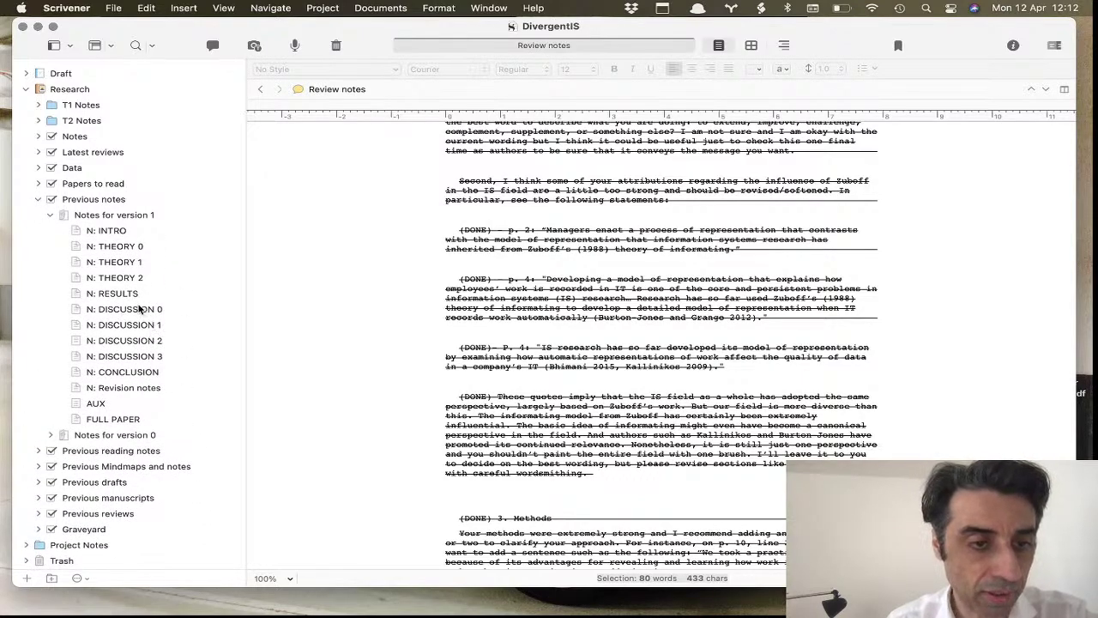
View the version 1 notes N: THEORY 0 to 2 and N: DISCUSSION 0 to 3 in order
click(133, 247)
click(131, 262)
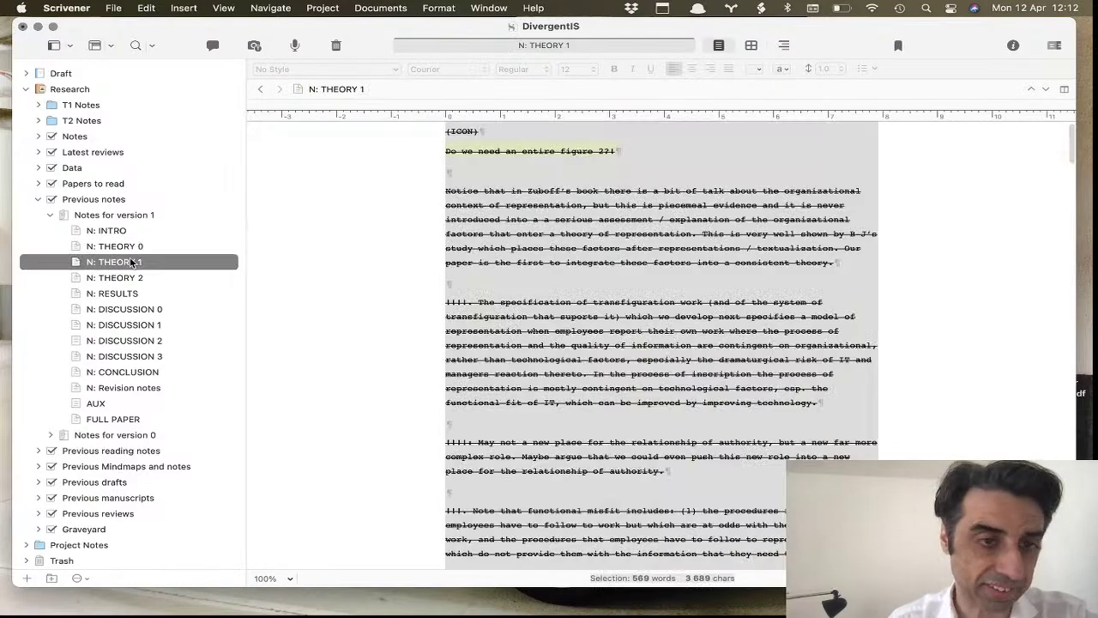
key(Down)
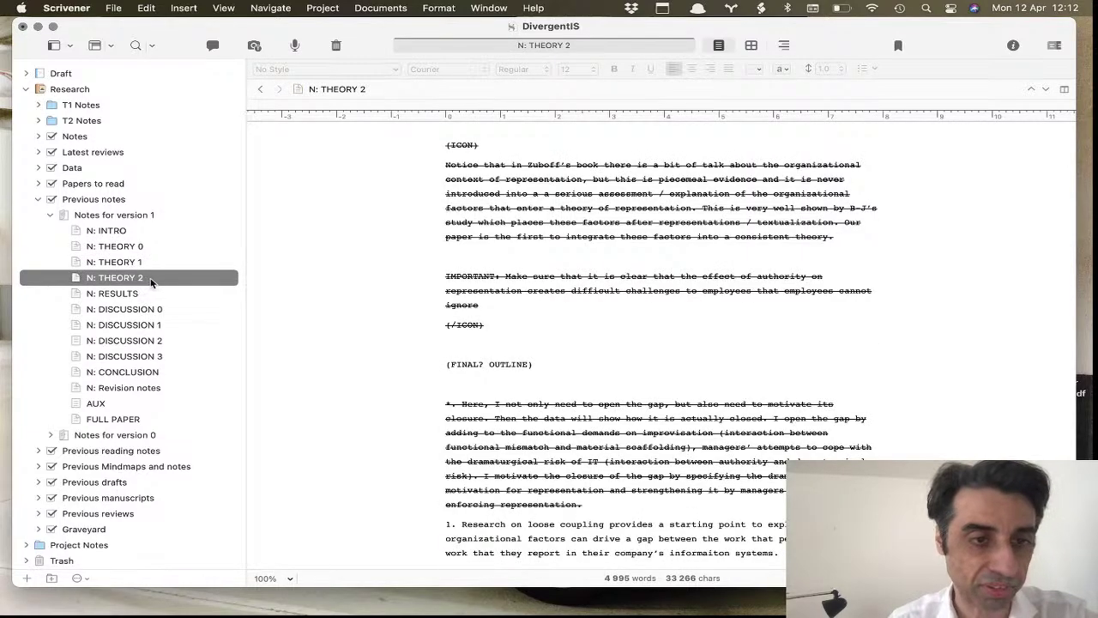
click(142, 314)
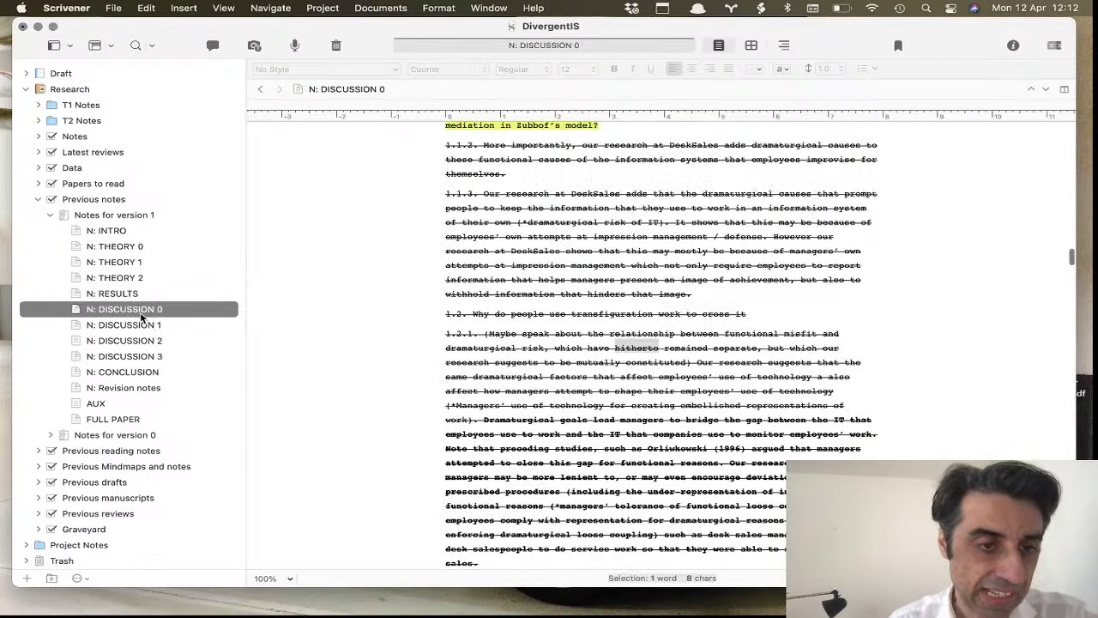
key(Down)
key(Down)
key(Down)
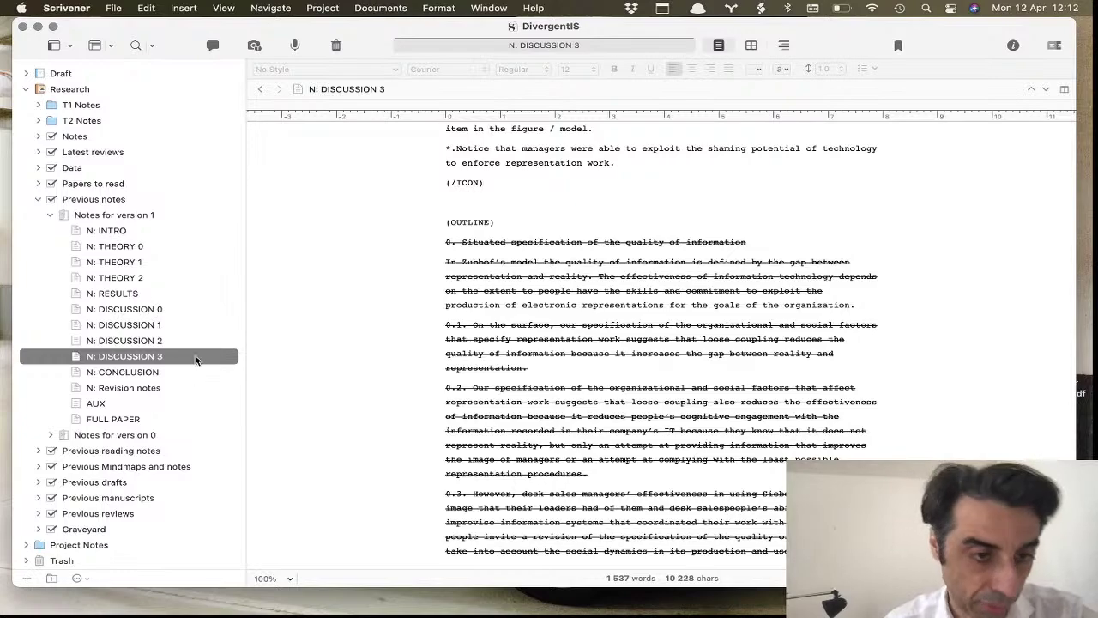
Collapse the Previous notes group and expand Previous reading notes to list its documents
click(38, 199)
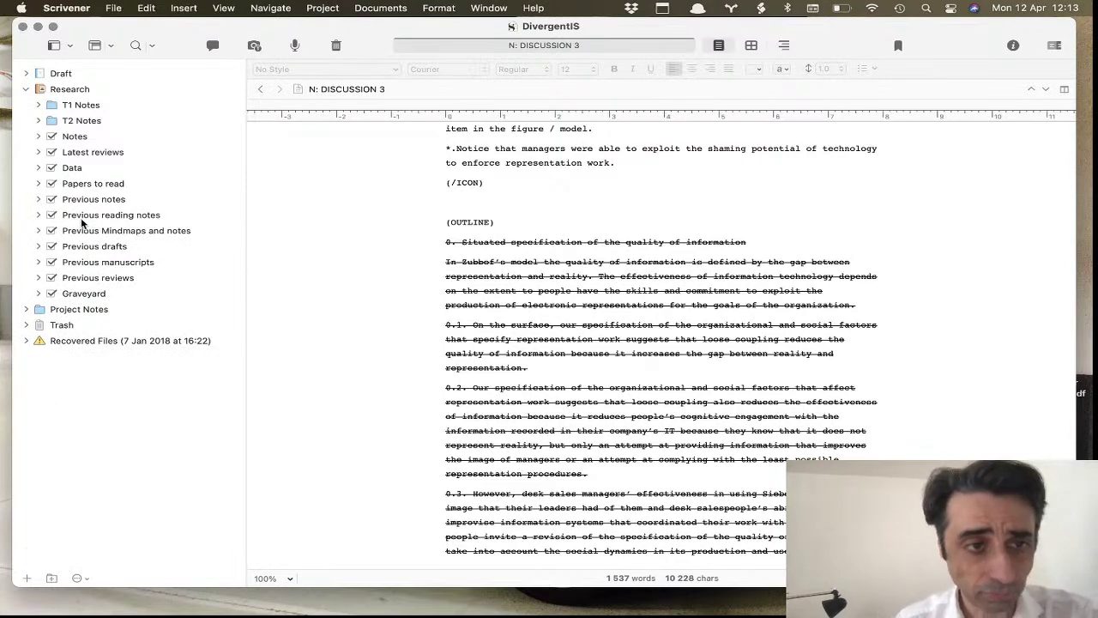
click(37, 215)
click(38, 215)
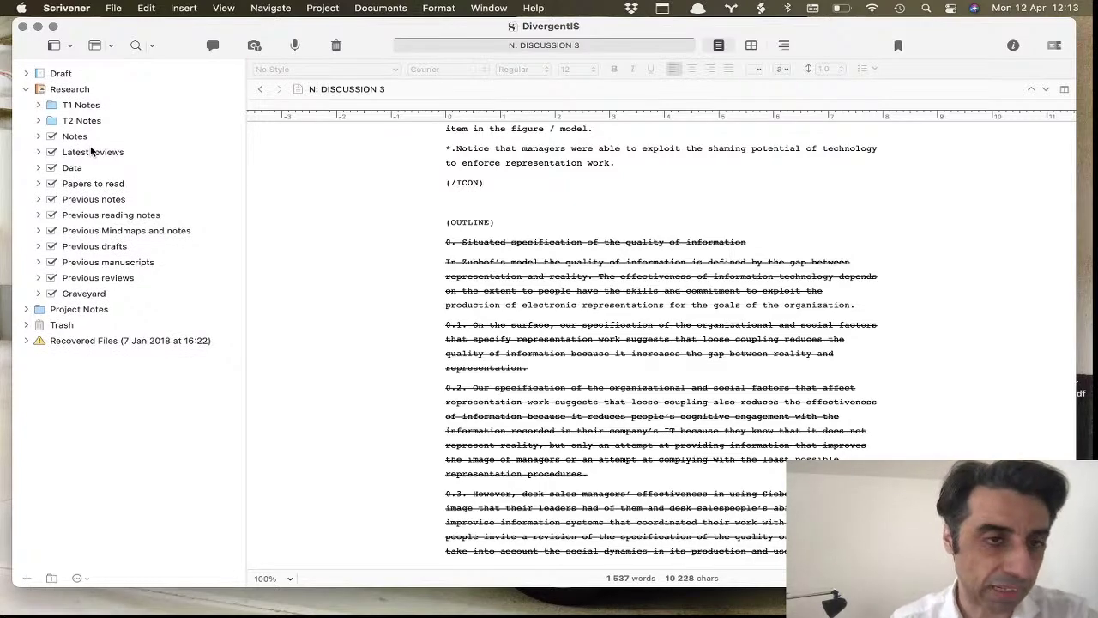
click(40, 215)
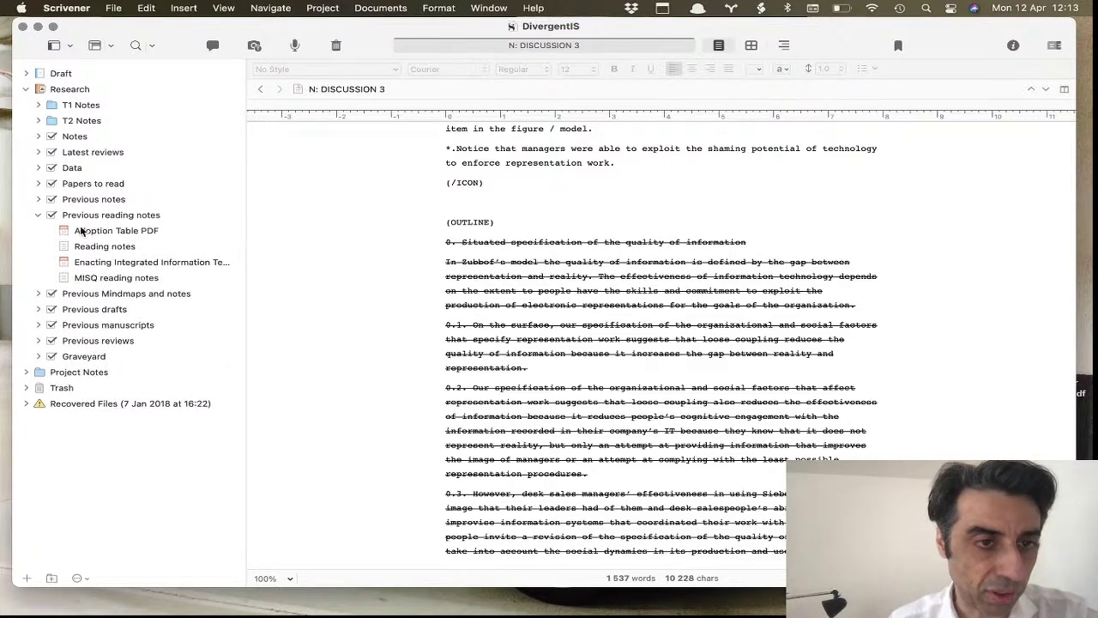
Open Reading notes and select the text on the variance approach, from "how, users will react" to the paragraph's end
click(127, 248)
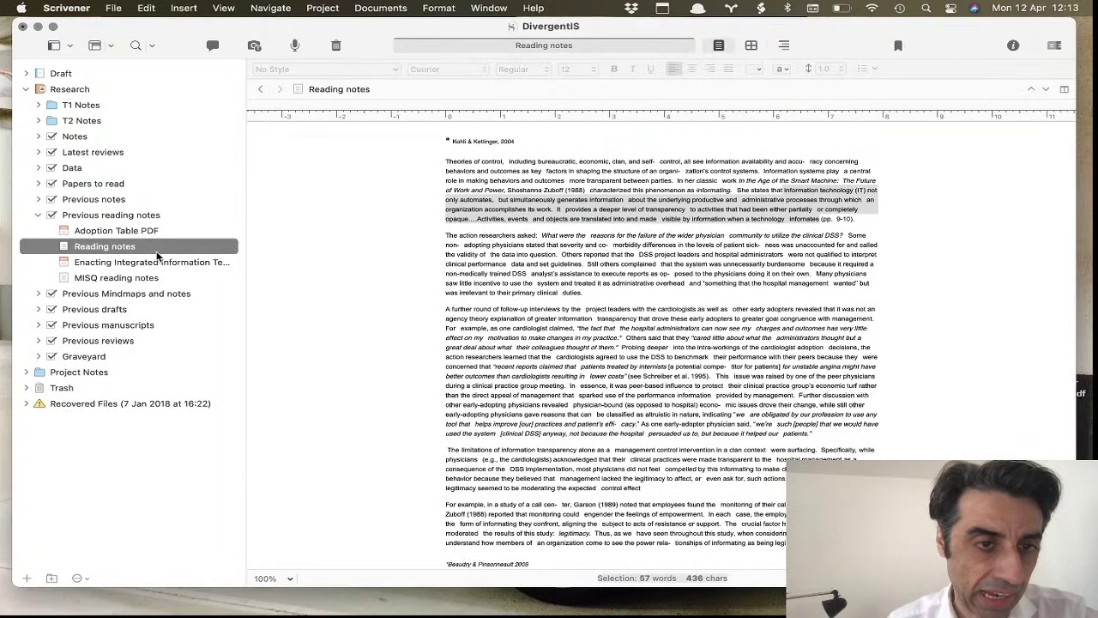
scroll(423, 303, down, 10)
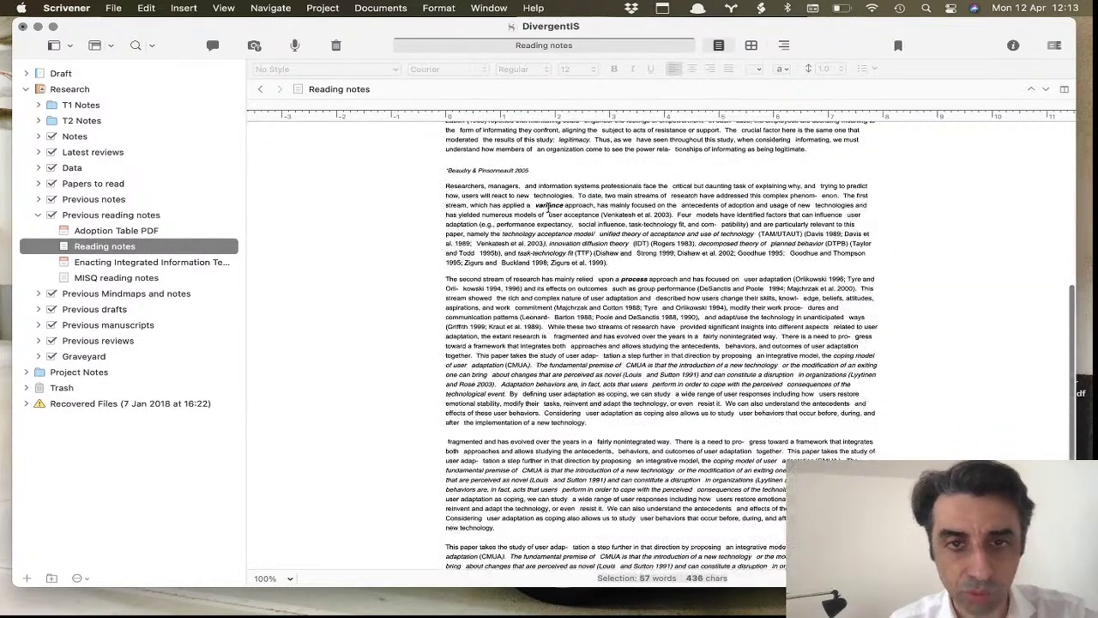
drag(616, 273, 531, 186)
scroll(531, 186, down, 3)
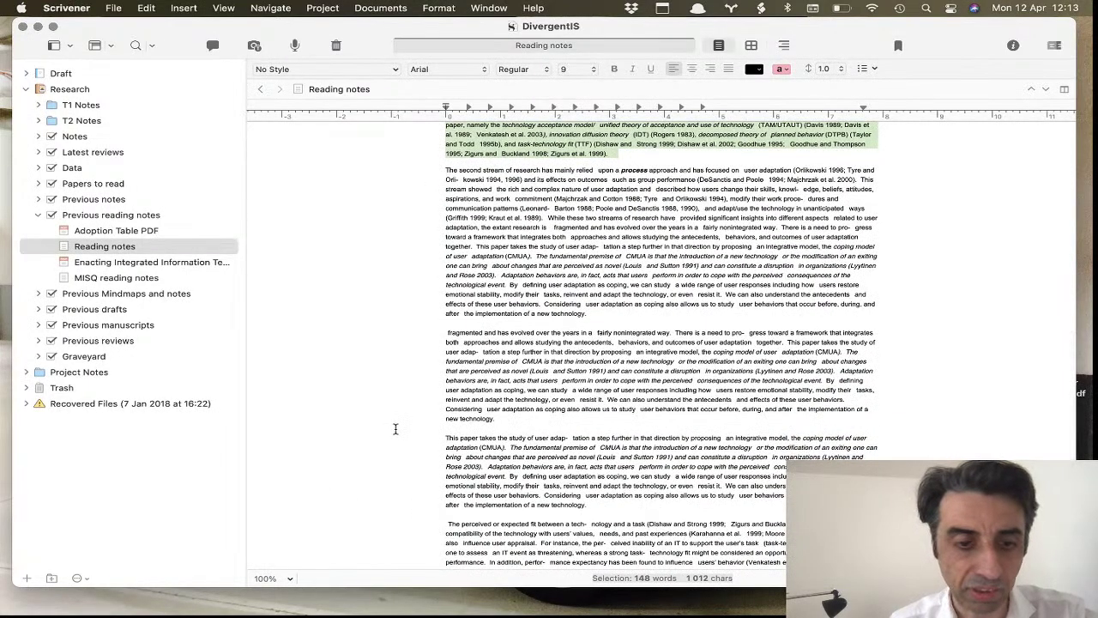
Set the editor zoom to 150% and select the 2005 citation heading above the variance approach paragraph
click(289, 580)
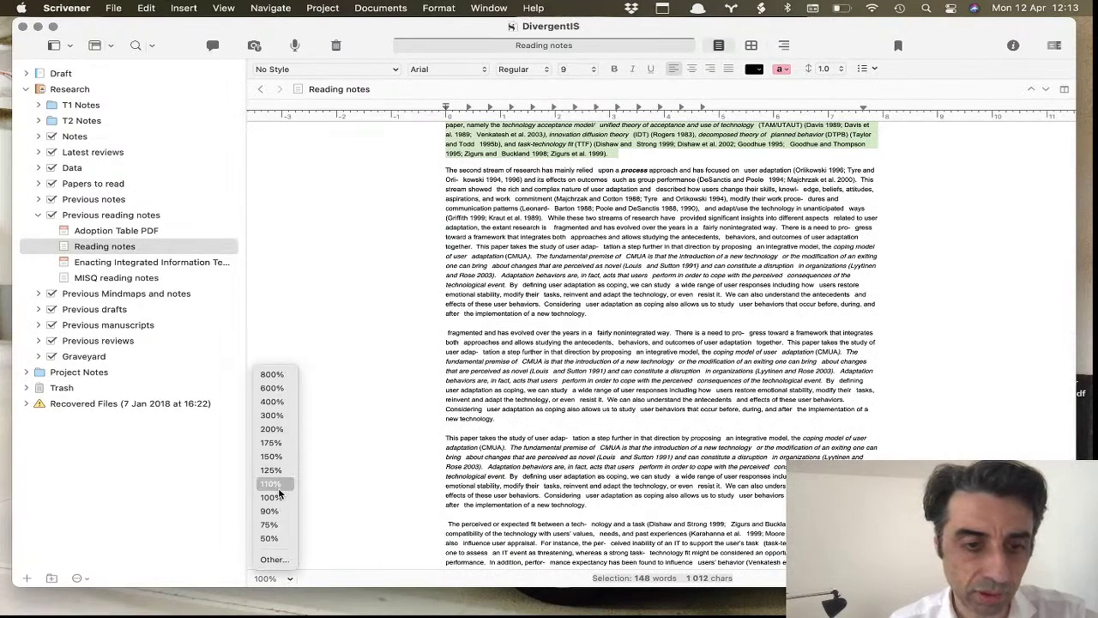
click(271, 455)
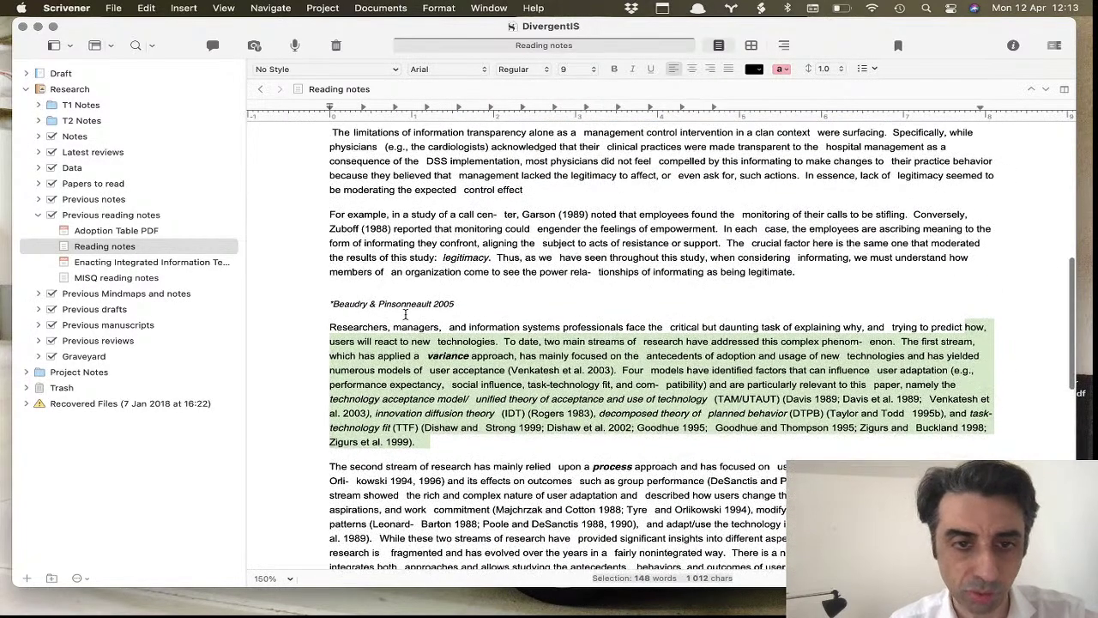
drag(463, 302, 302, 300)
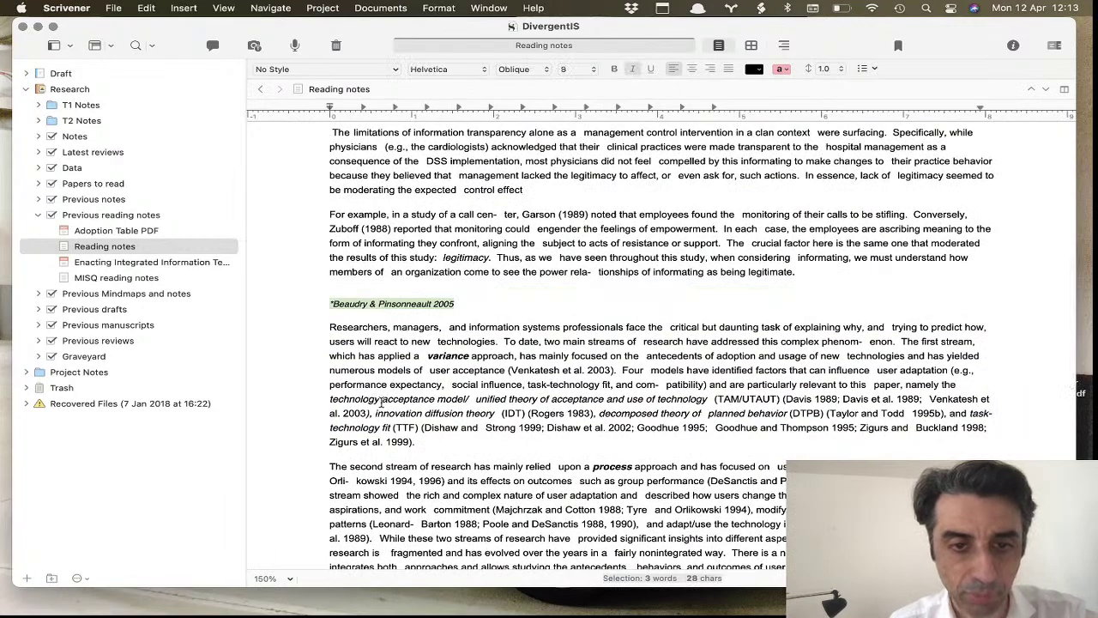
scroll(384, 400, down, 4)
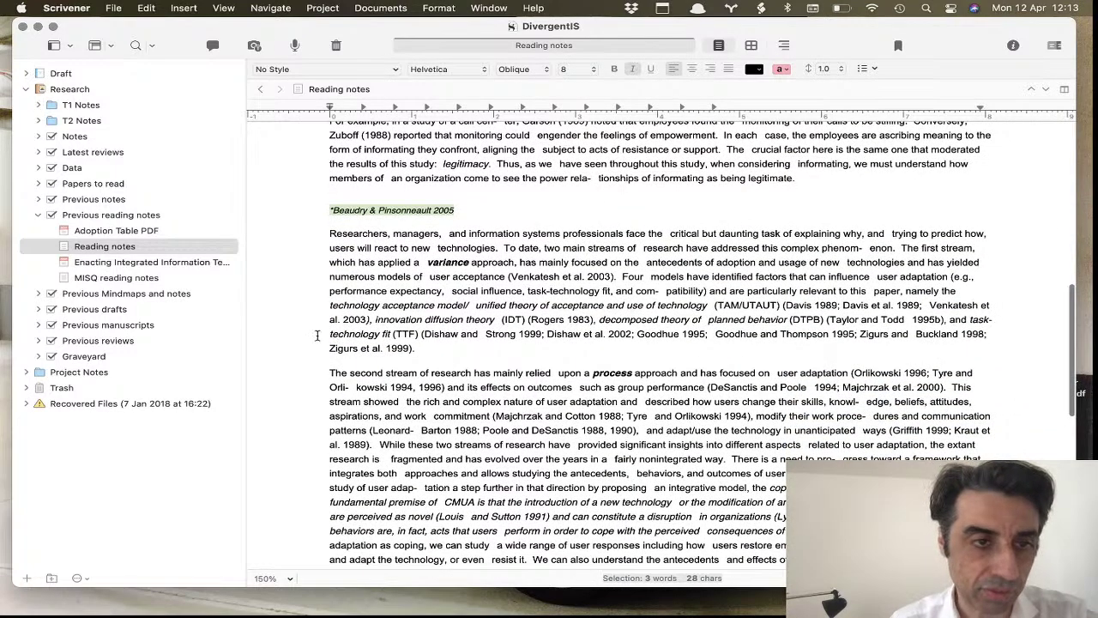
Look through the Enacting Integrated Information Technology paper from its title page, and view the Adoption Table PDF
click(183, 261)
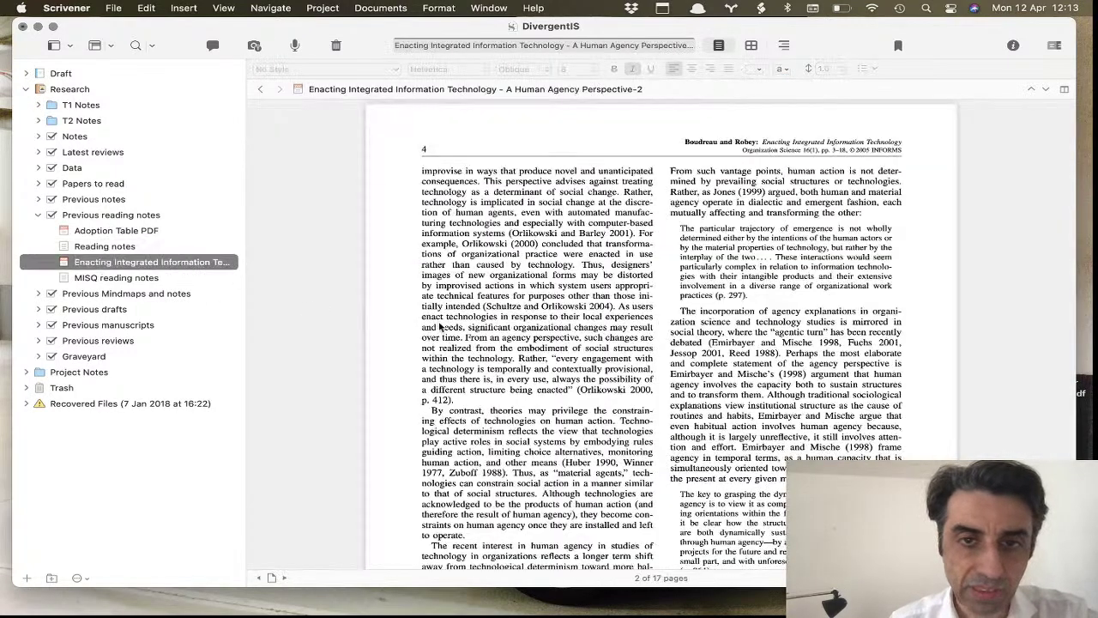
scroll(438, 326, up, 10)
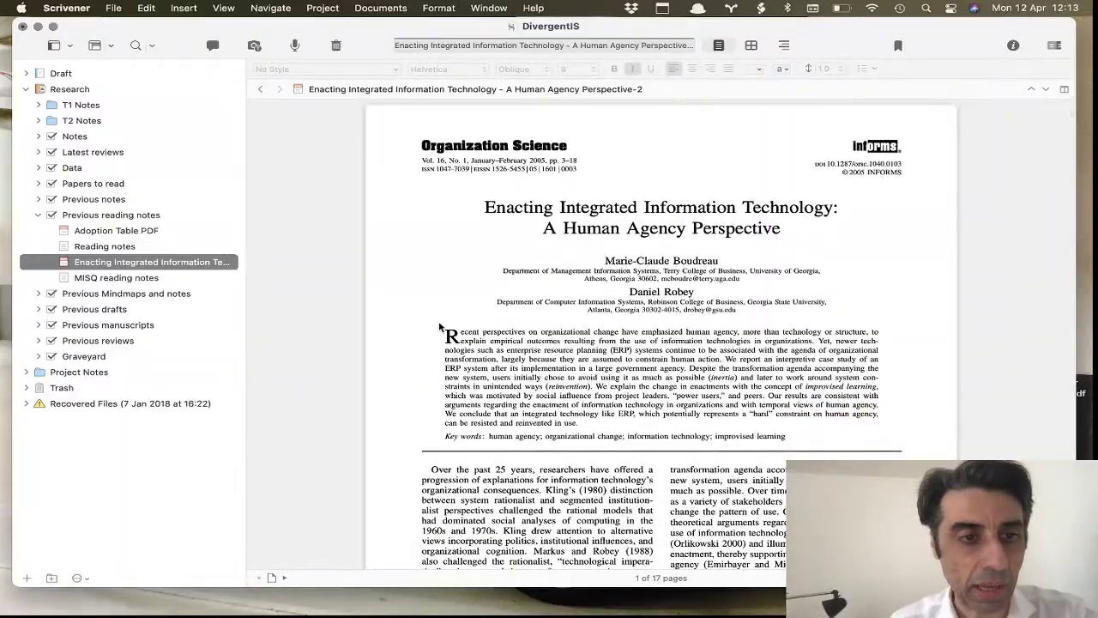
scroll(439, 326, down, 20)
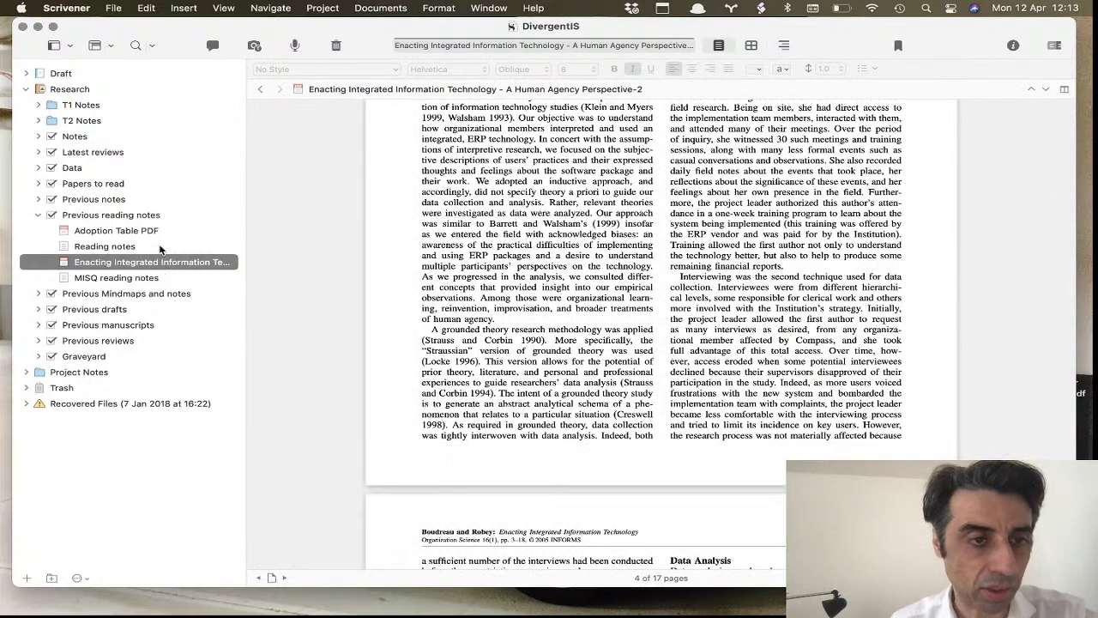
click(155, 232)
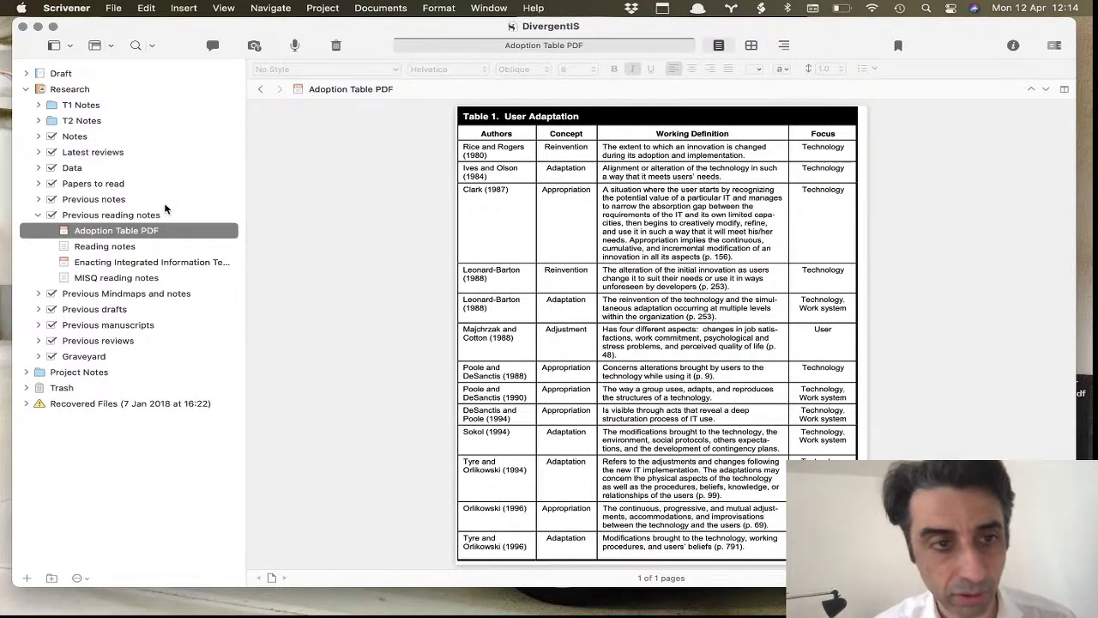
Return to Reading notes and skim the excerpts from the theories of control to the secondary appraisal passage
click(156, 251)
scroll(556, 390, up, 5)
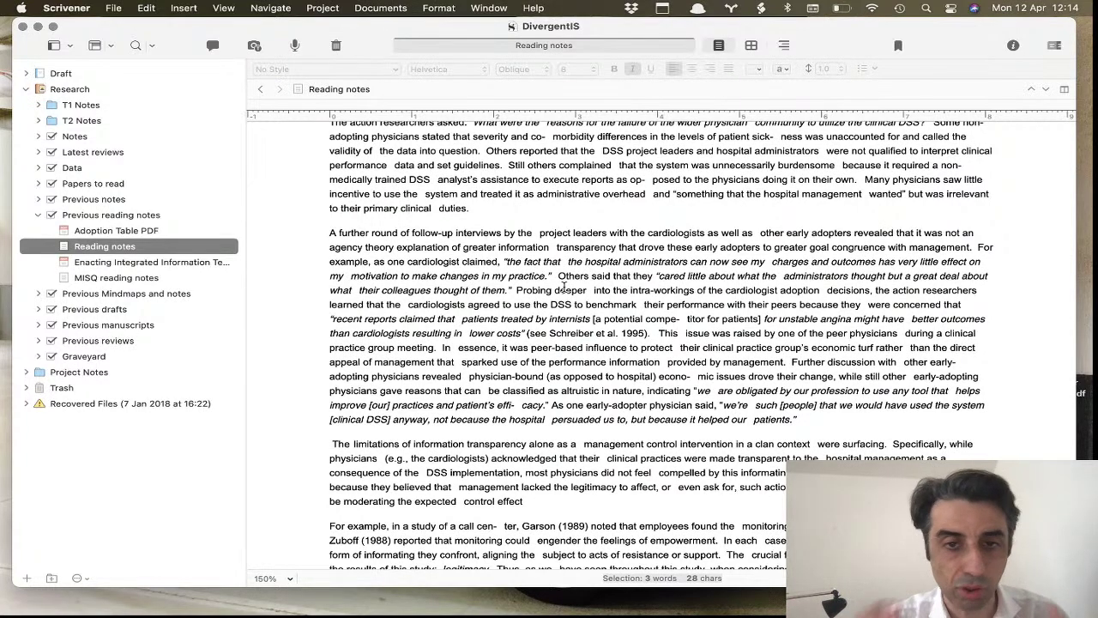
scroll(564, 289, up, 5)
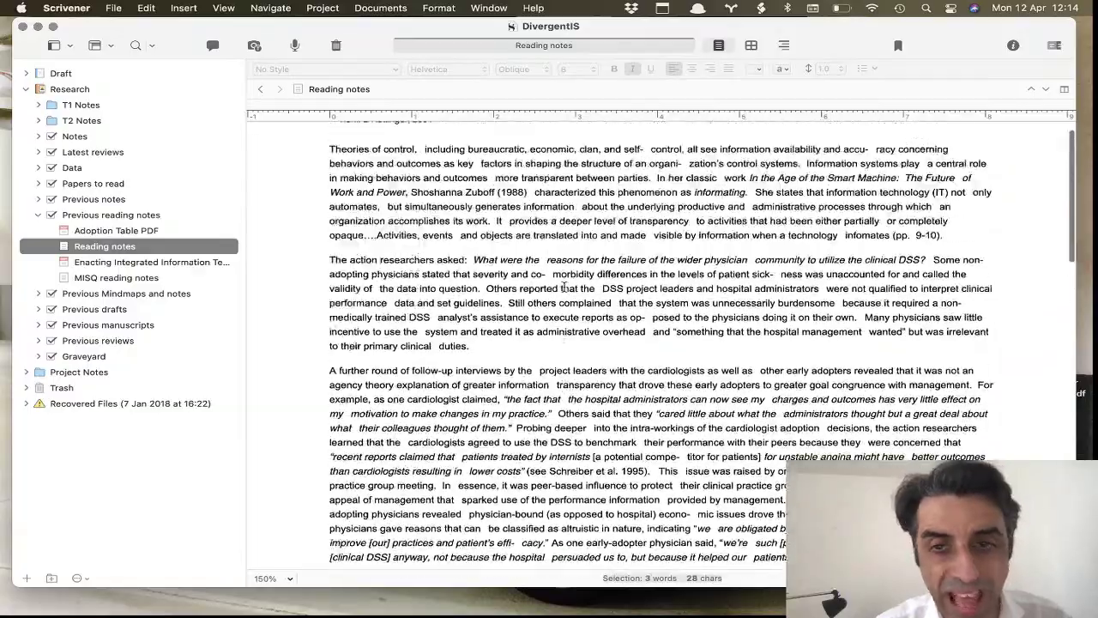
scroll(564, 289, down, 15)
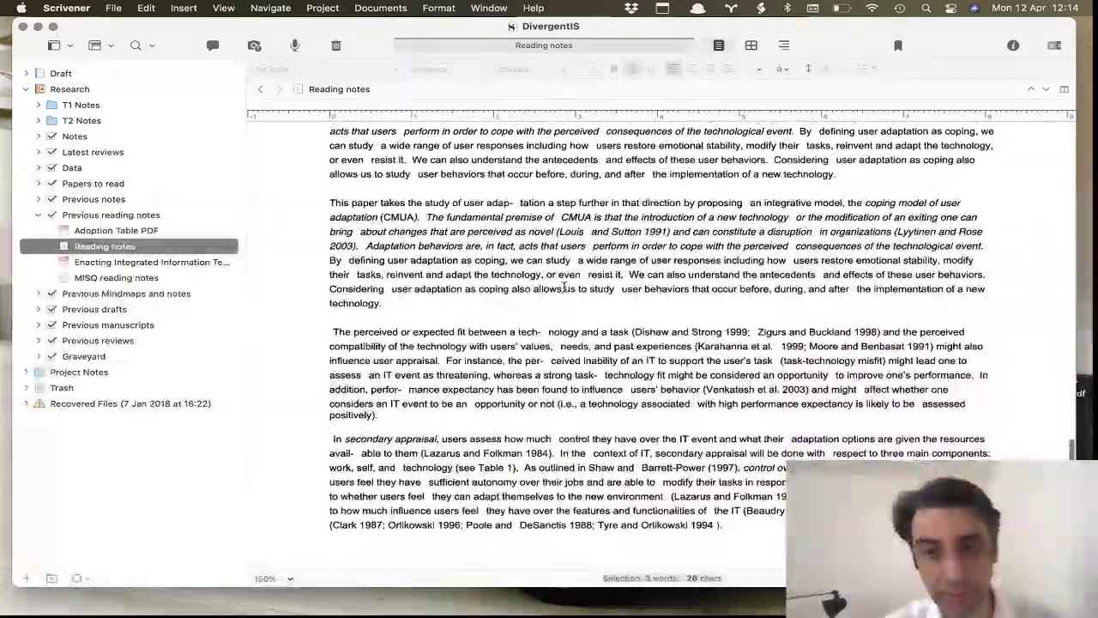
Skim the whole Reading notes document between the secondary appraisal passage and the 2004 citation heading that opens it
click(764, 534)
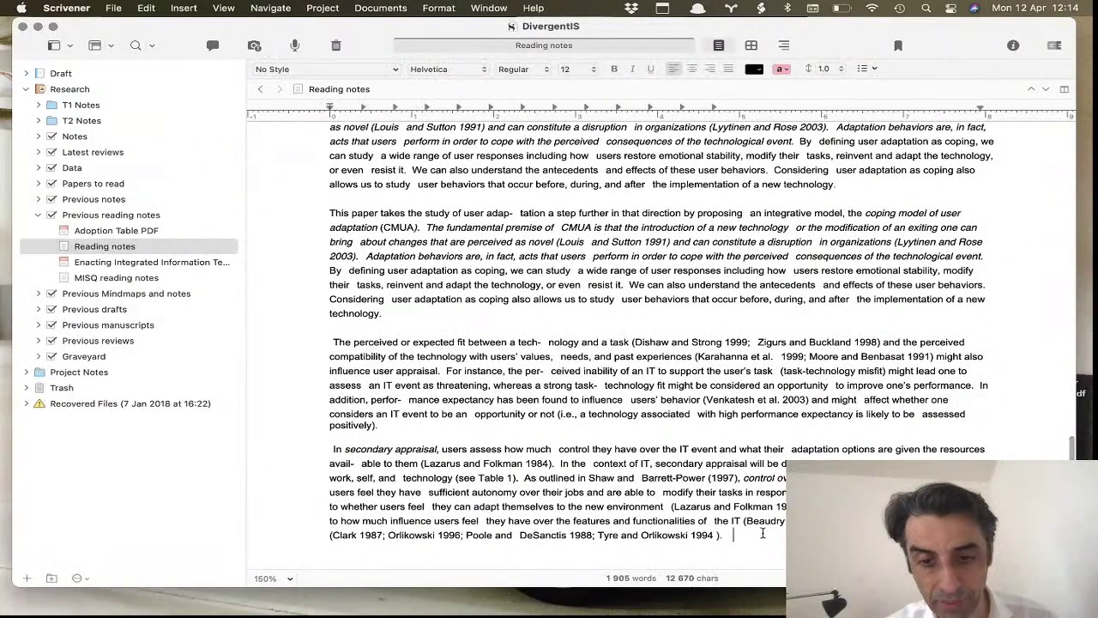
drag(770, 540, 748, 508)
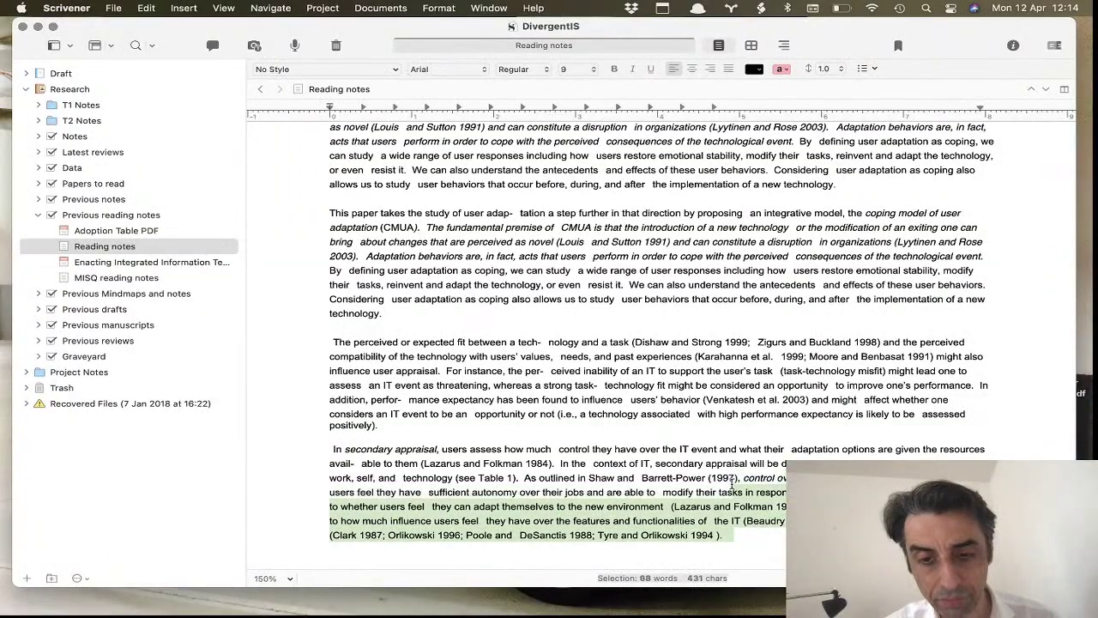
click(751, 520)
scroll(751, 520, up, 5)
scroll(751, 520, up, 5)
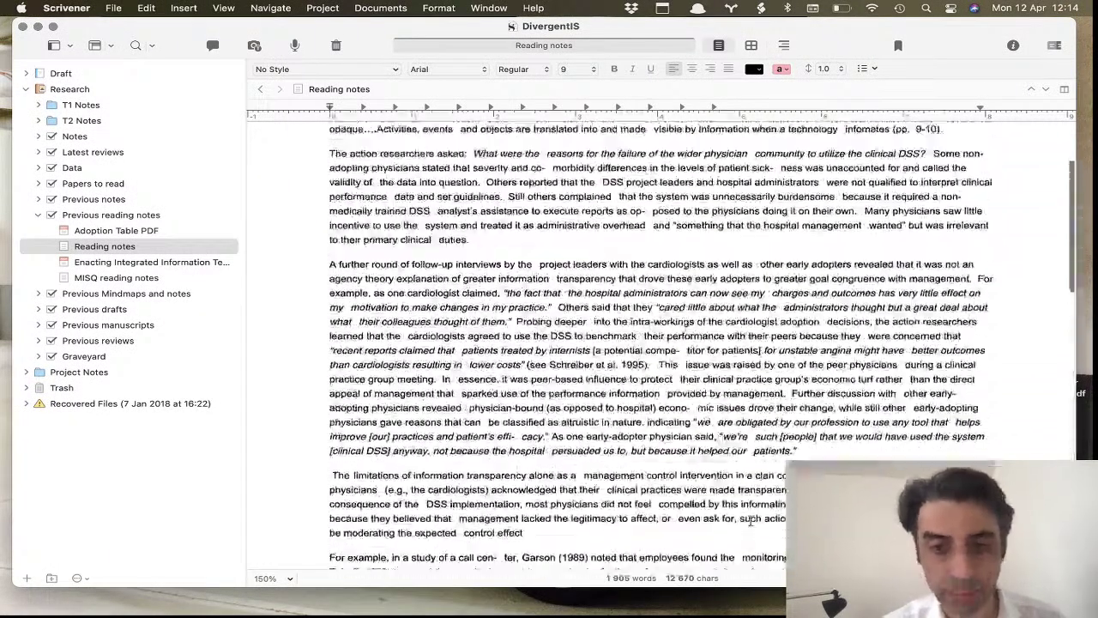
scroll(752, 519, down, 5)
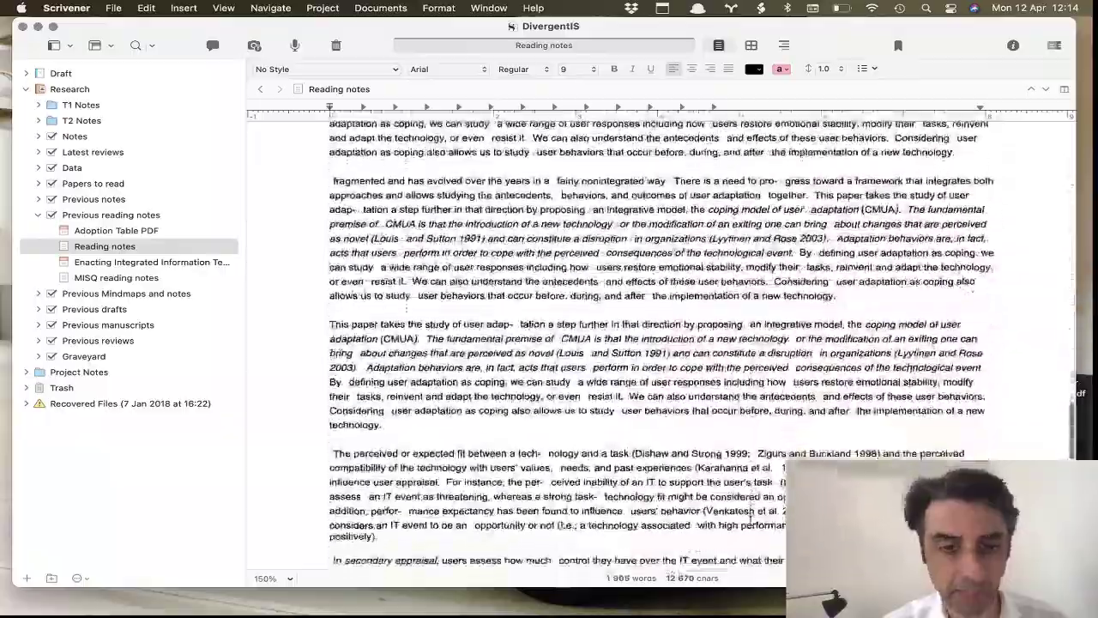
scroll(752, 520, up, 10)
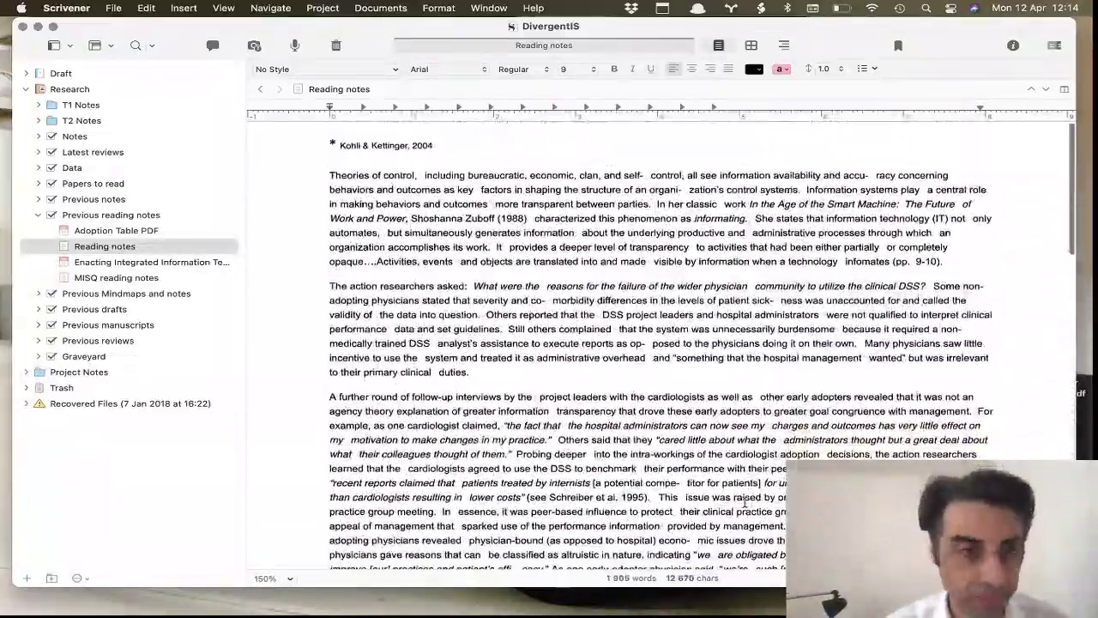
scroll(752, 519, down, 10)
scroll(744, 500, down, 5)
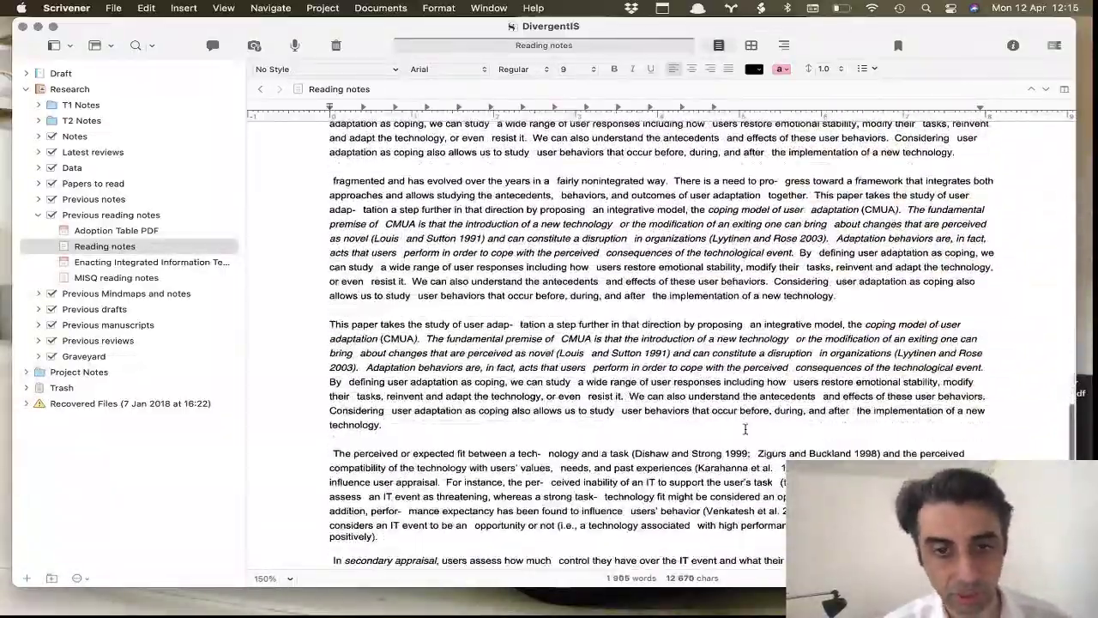
scroll(768, 513, up, 8)
scroll(769, 513, up, 10)
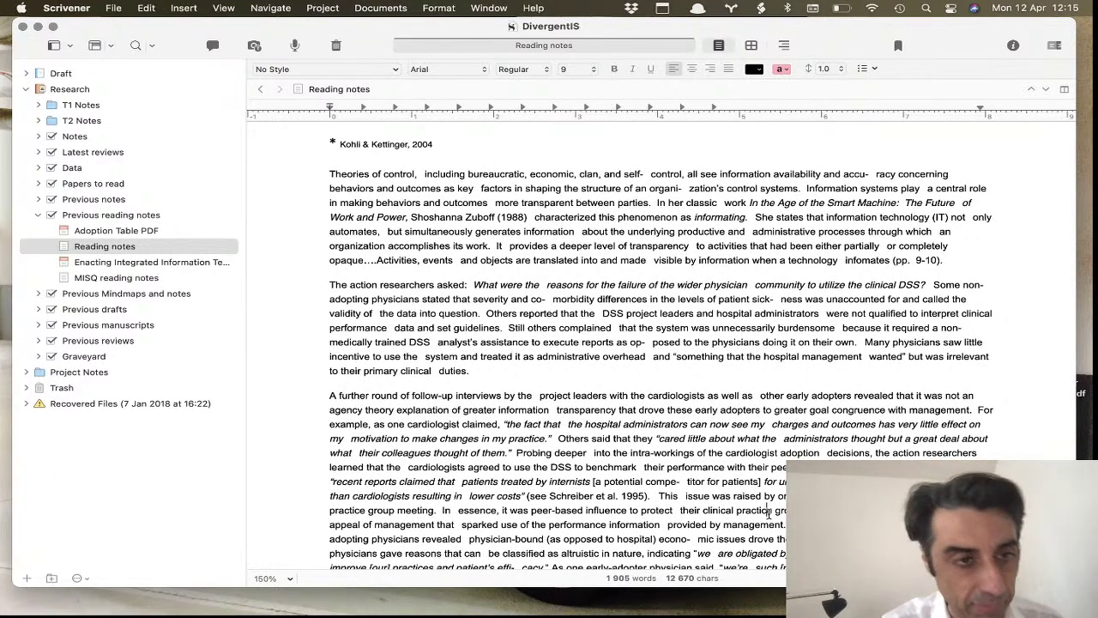
Split the editor to show the Empirical paper's Theory section beside the Adoption Table PDF
click(181, 232)
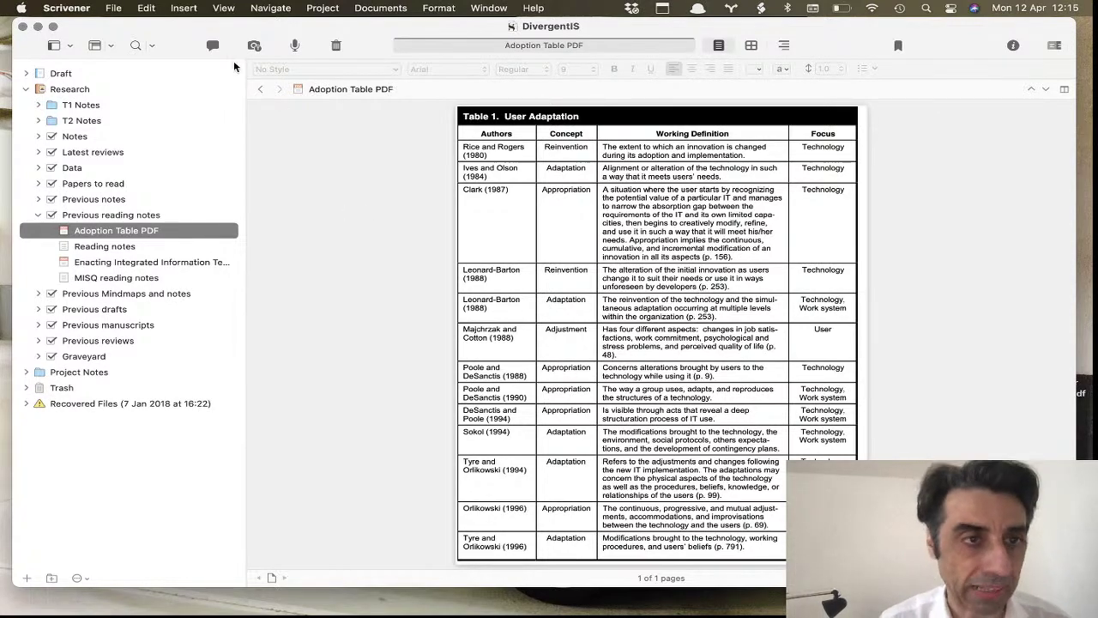
click(28, 75)
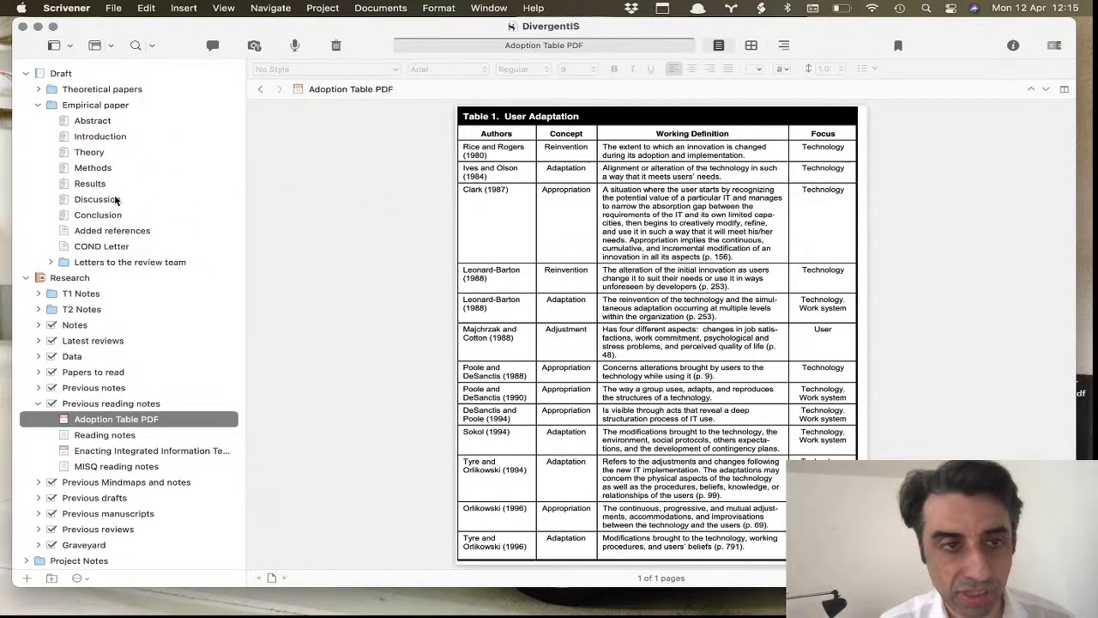
click(111, 154)
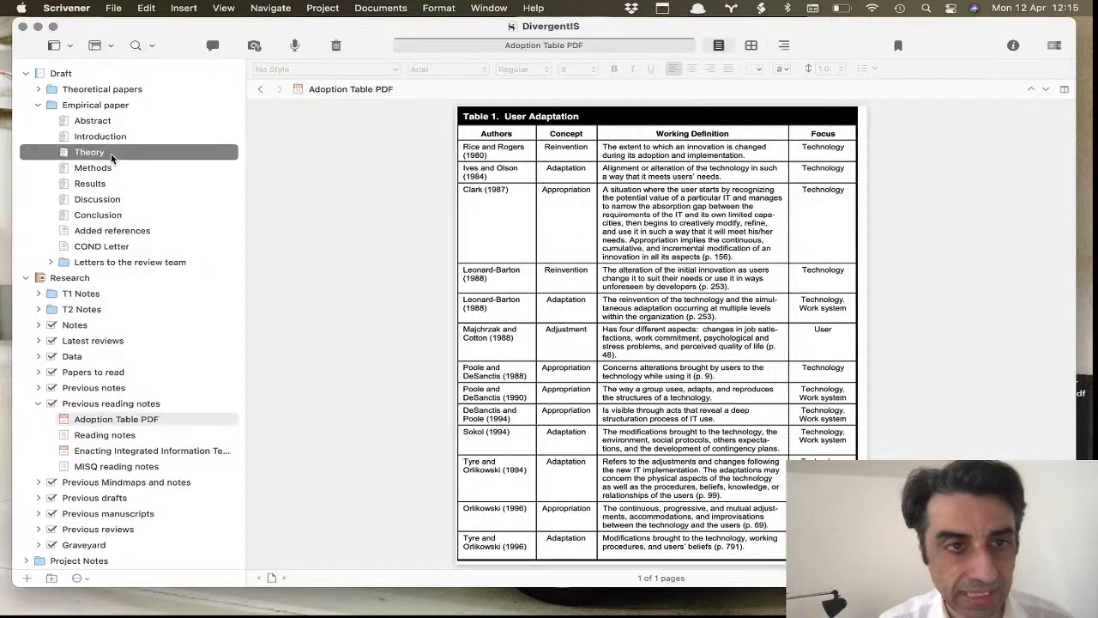
click(431, 221)
key(super+apostrophe)
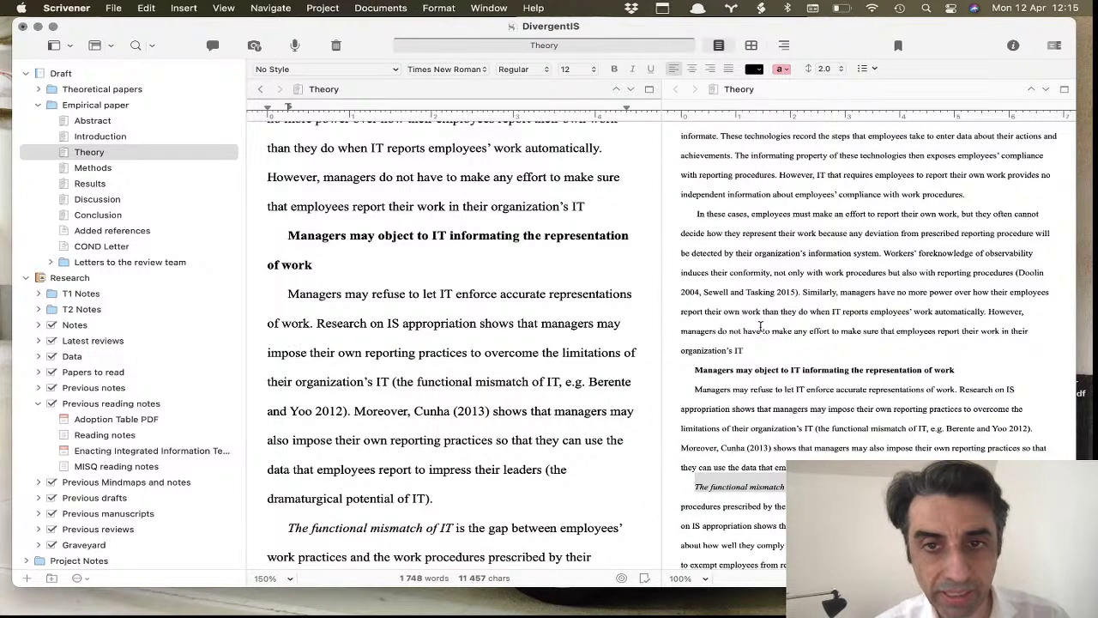
click(116, 419)
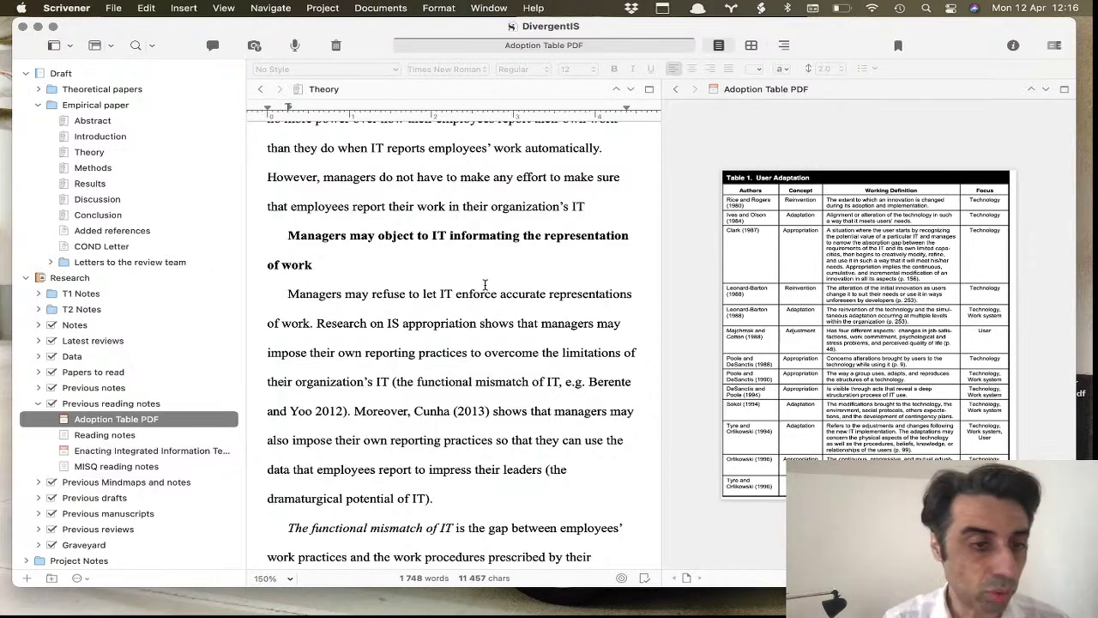
Collapse Previous reading notes, expand Data, and view its documents from Siebel user survey up to Data about FSP / DSP beside Theory
click(37, 404)
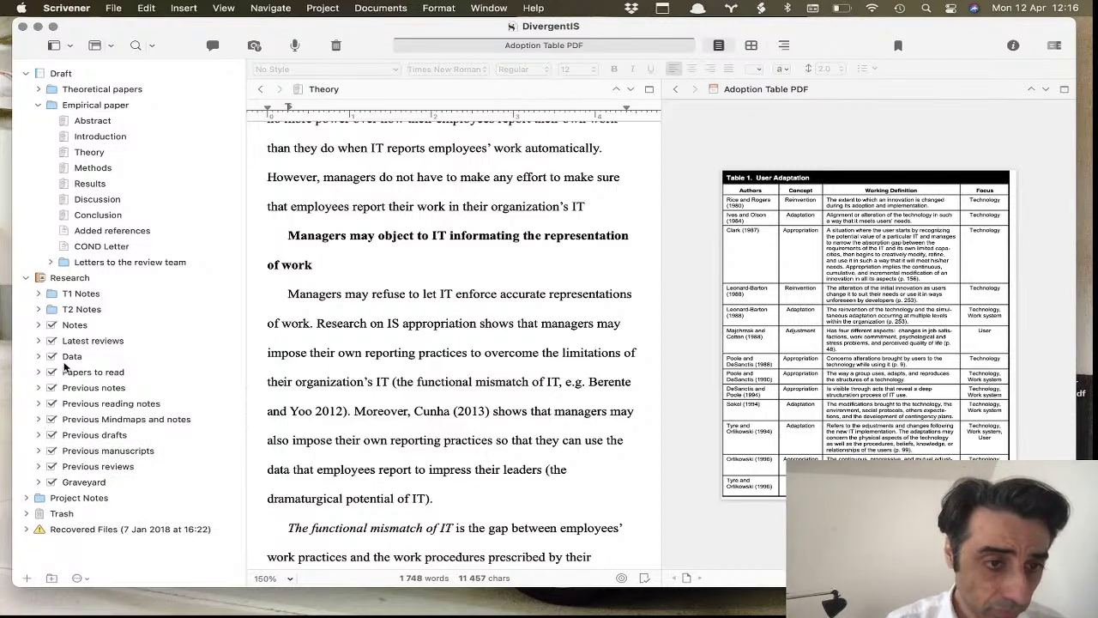
click(38, 358)
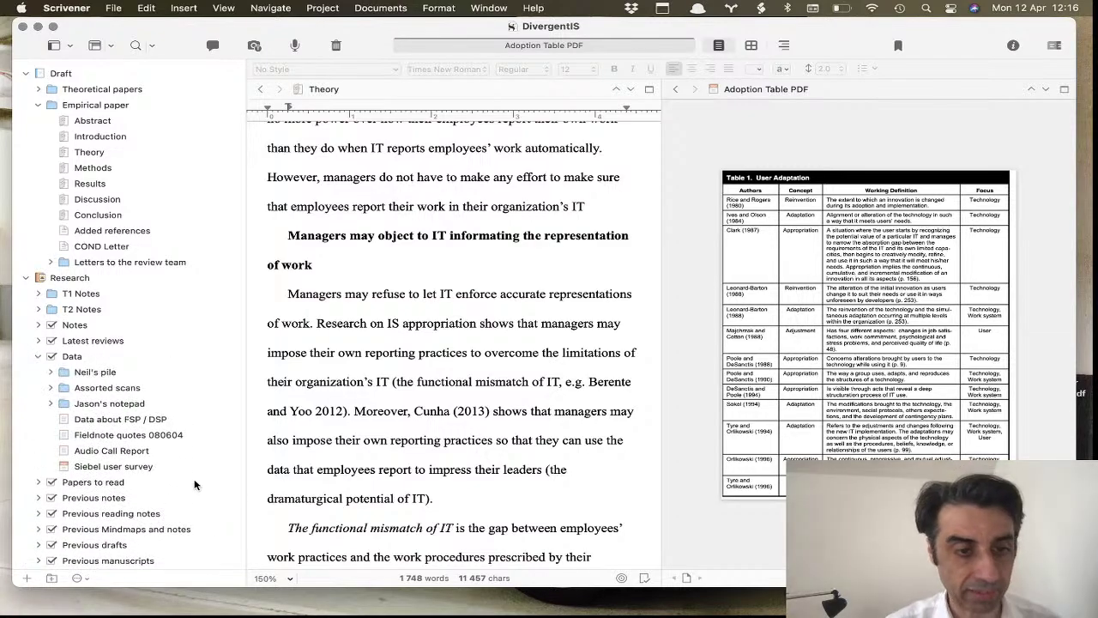
click(154, 466)
click(154, 450)
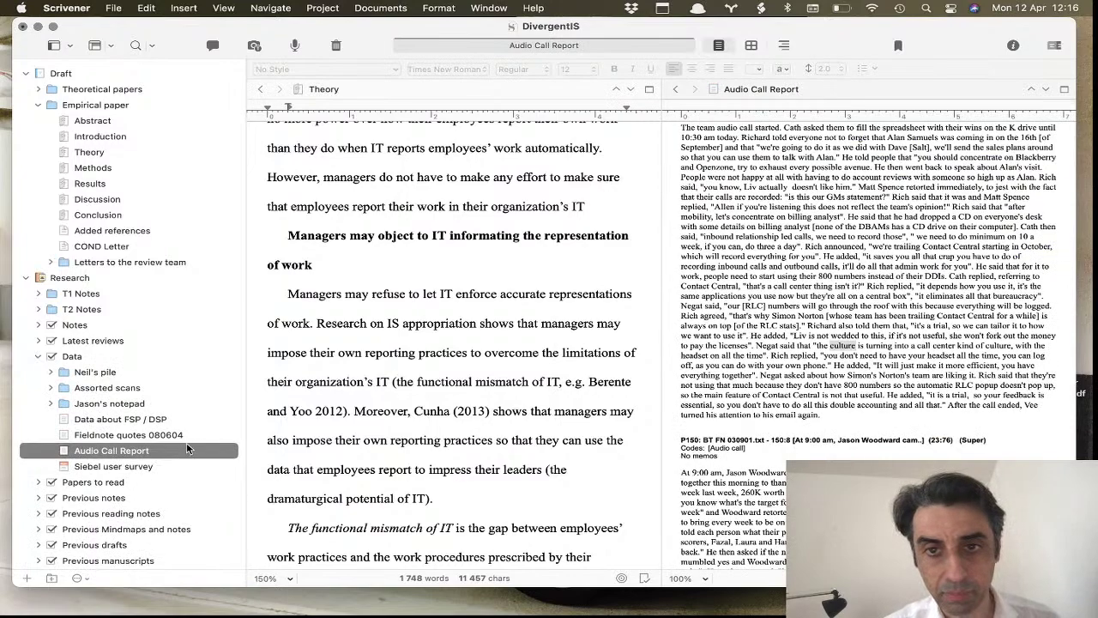
click(187, 441)
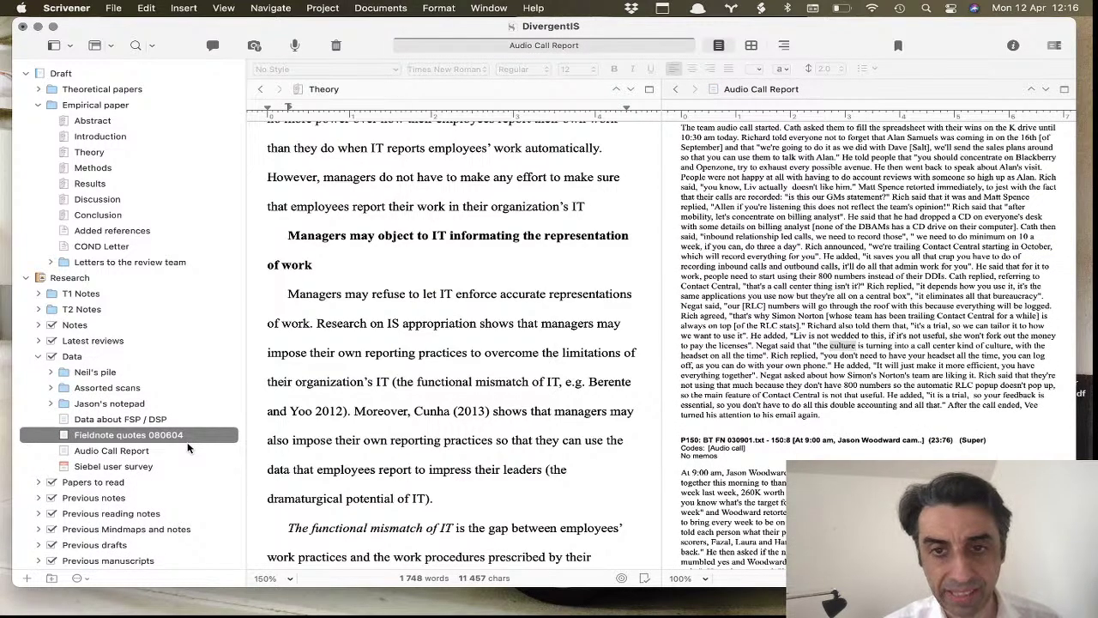
click(108, 419)
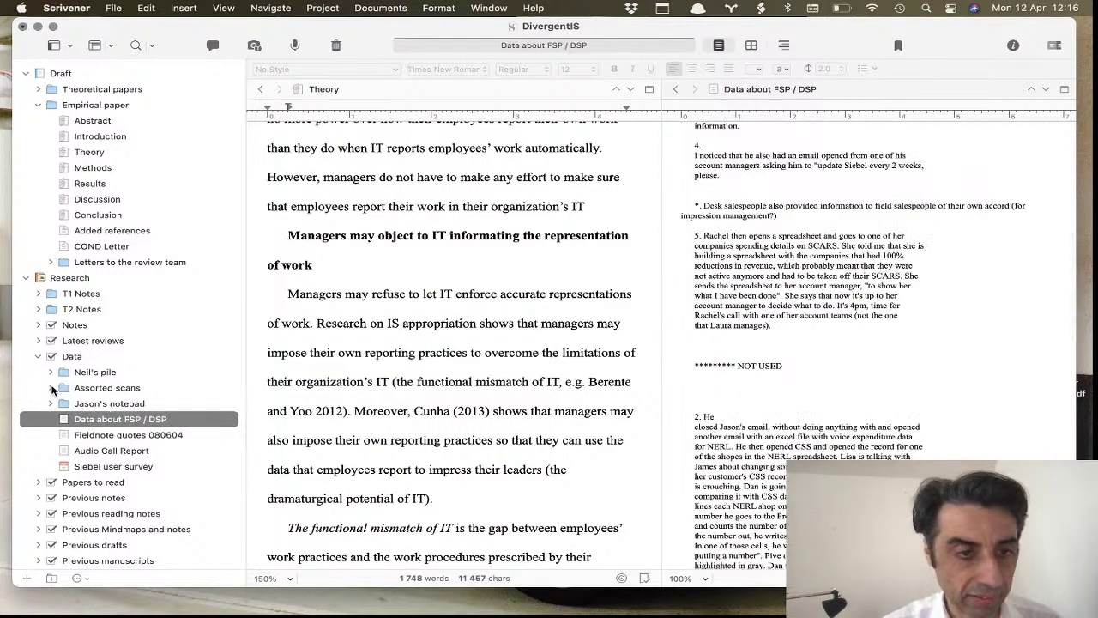
Expand Assorted scans, browse from BT SCAN 006460001 to BT SCAN 00649, and revisit BT SCAN 00650 and BT 030224 JP B
click(50, 388)
click(122, 405)
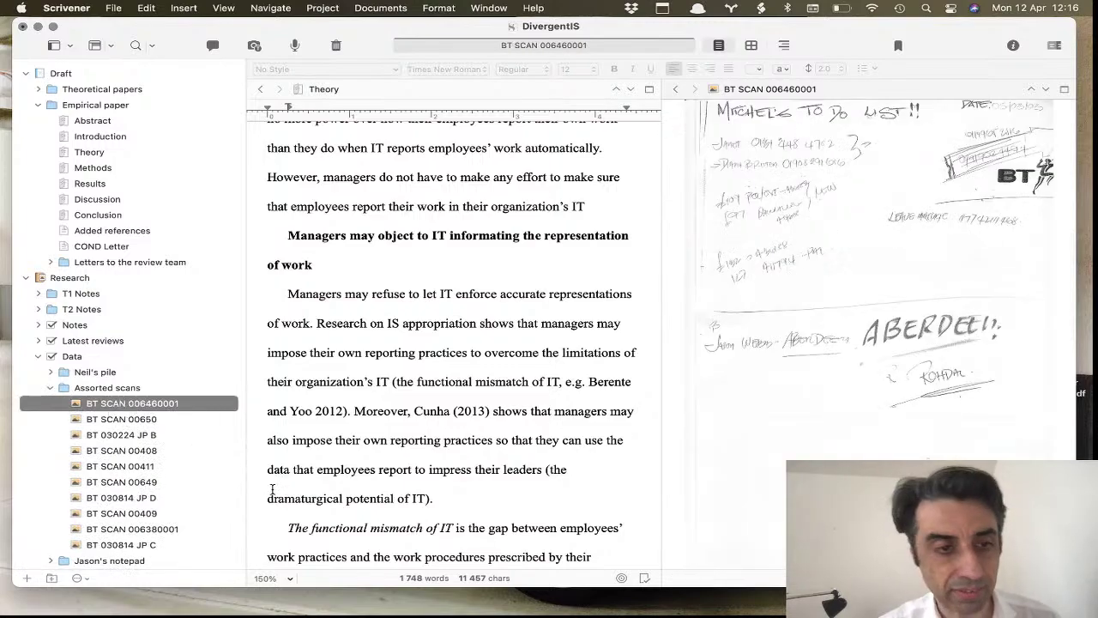
key(Down)
key(Down)
key(Down)
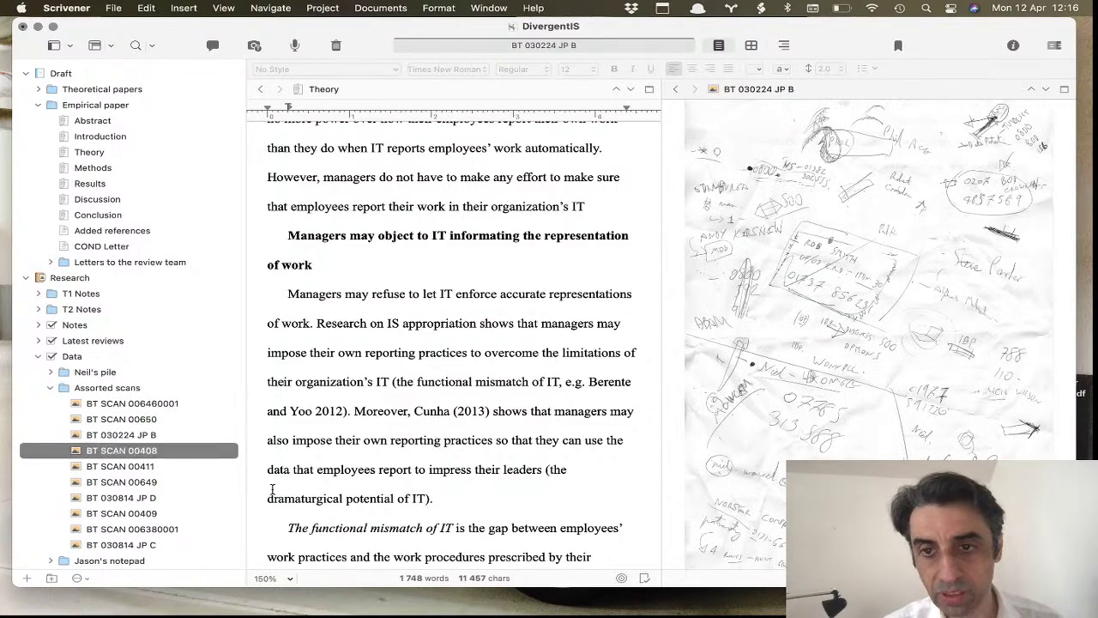
key(Down)
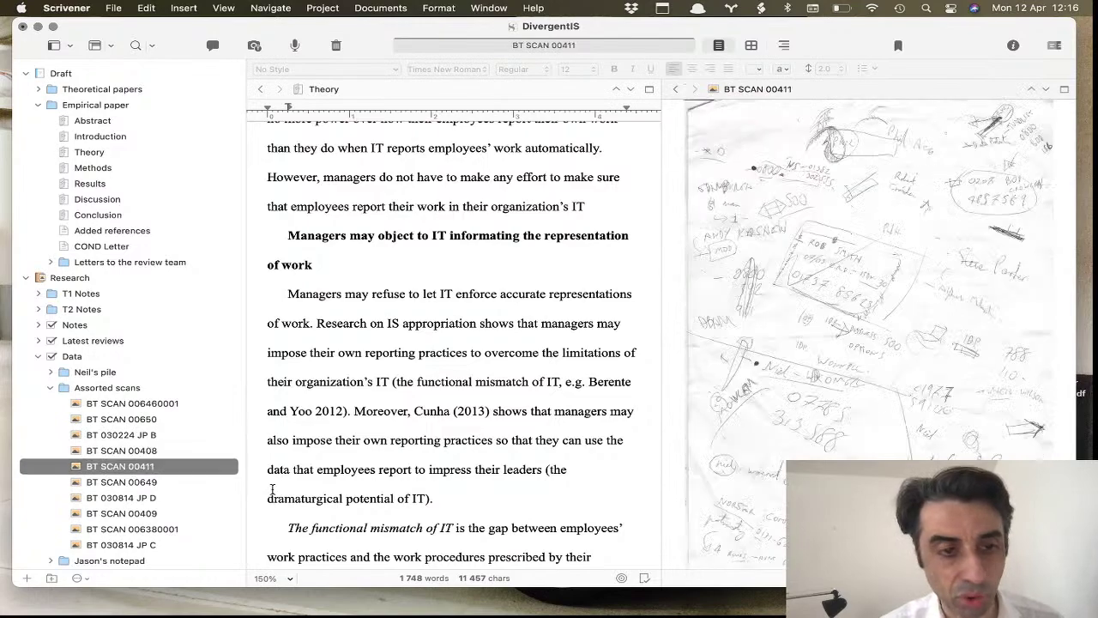
key(Down)
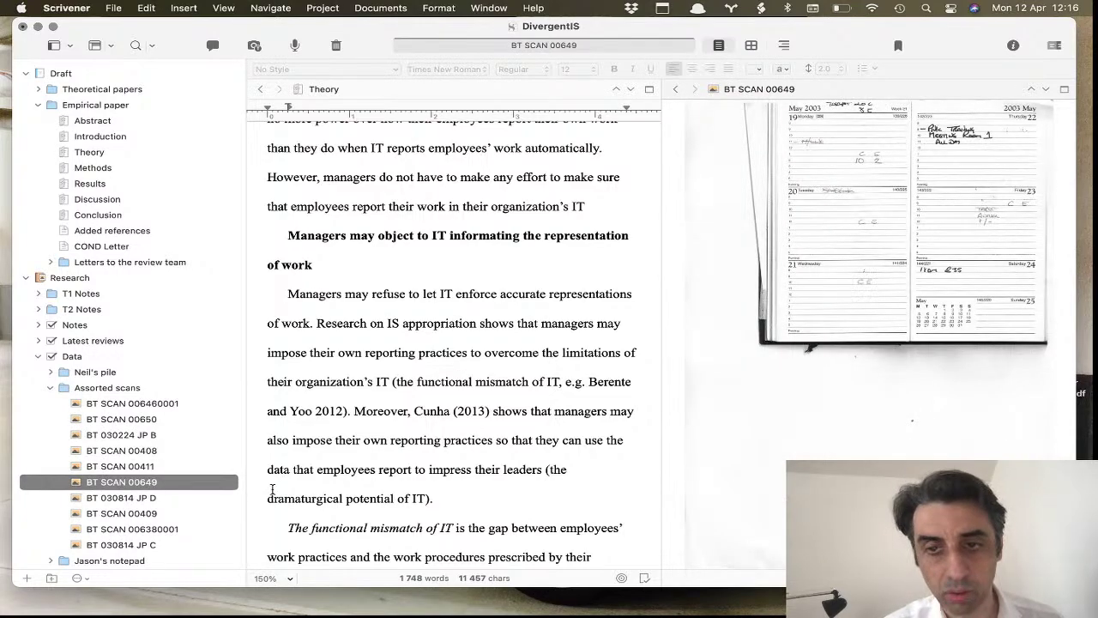
click(125, 425)
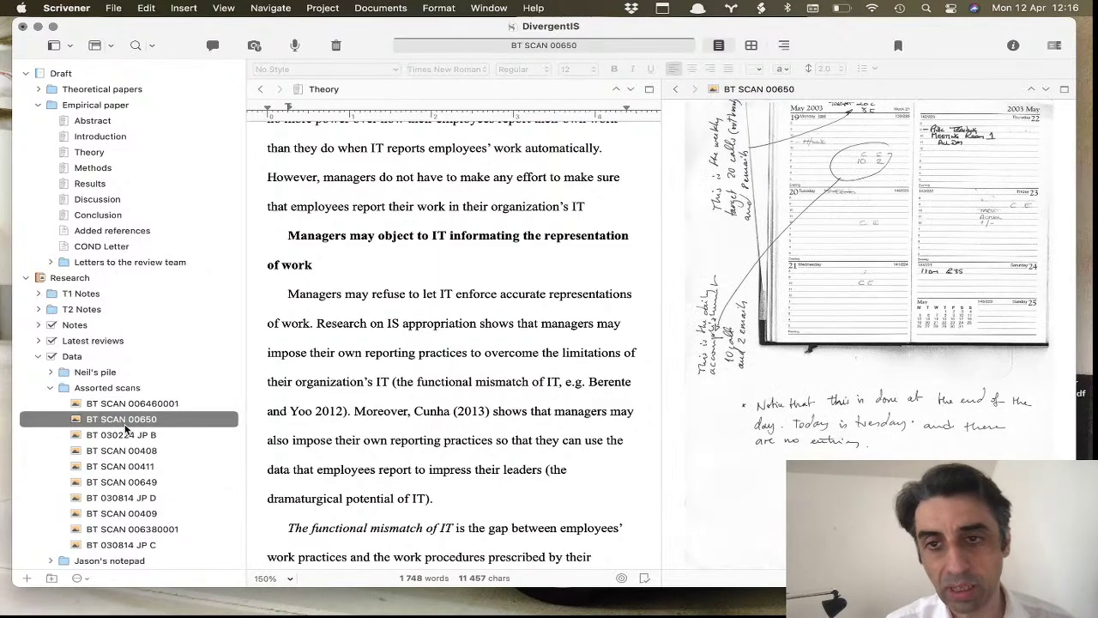
click(123, 437)
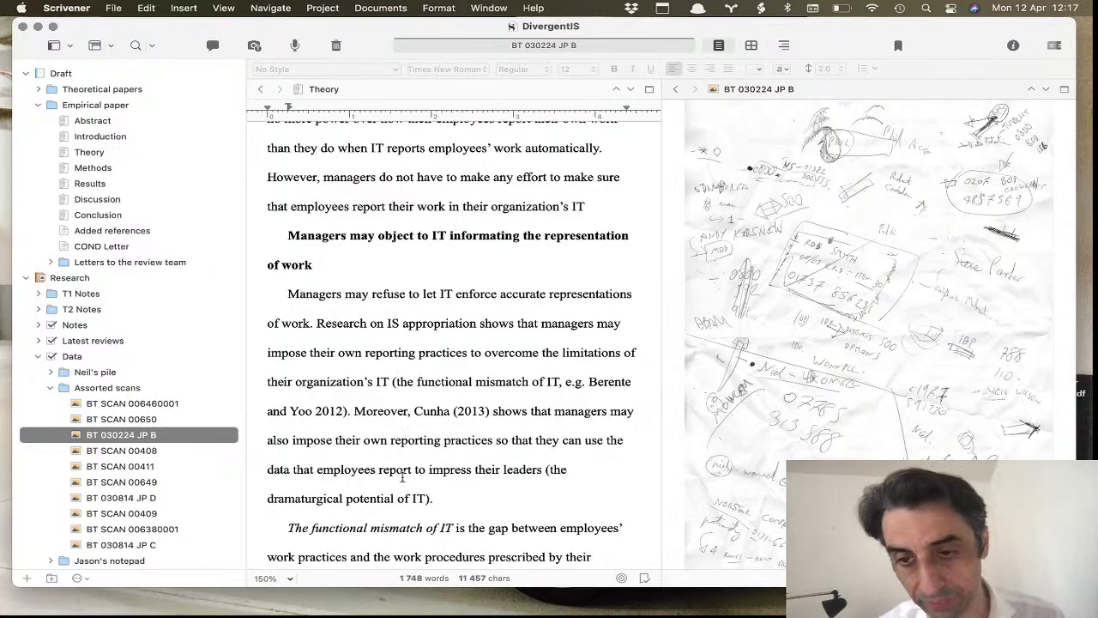
Go through all the Assorted scans images in order, from BT SCAN 006460001 to BT 030814 JP C, beside the Theory text
click(171, 404)
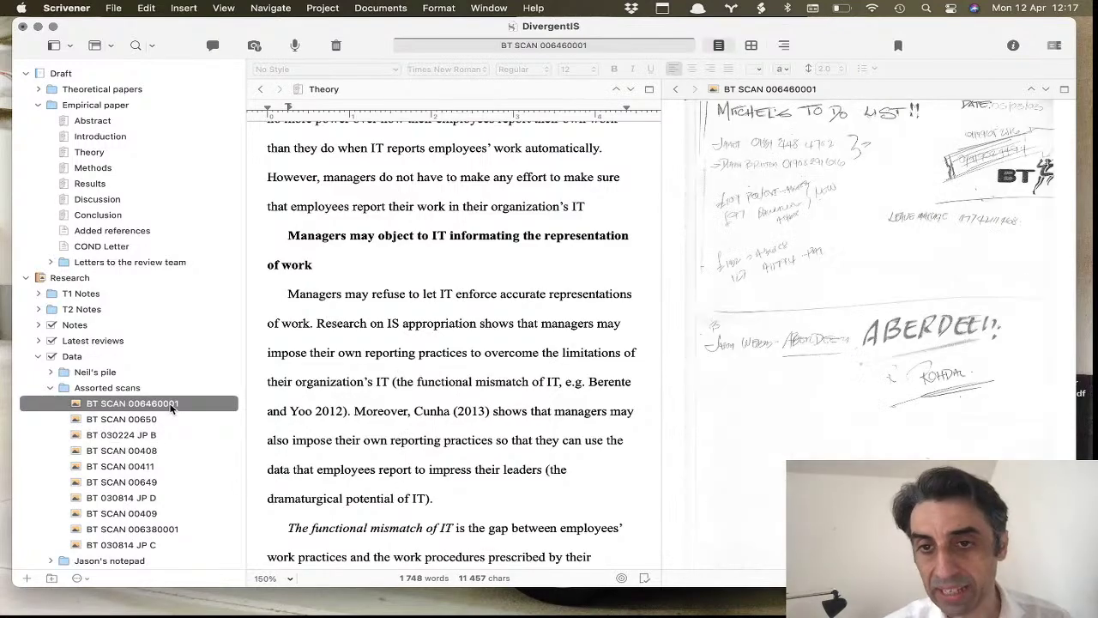
key(Down)
key(Down)
key(Down)
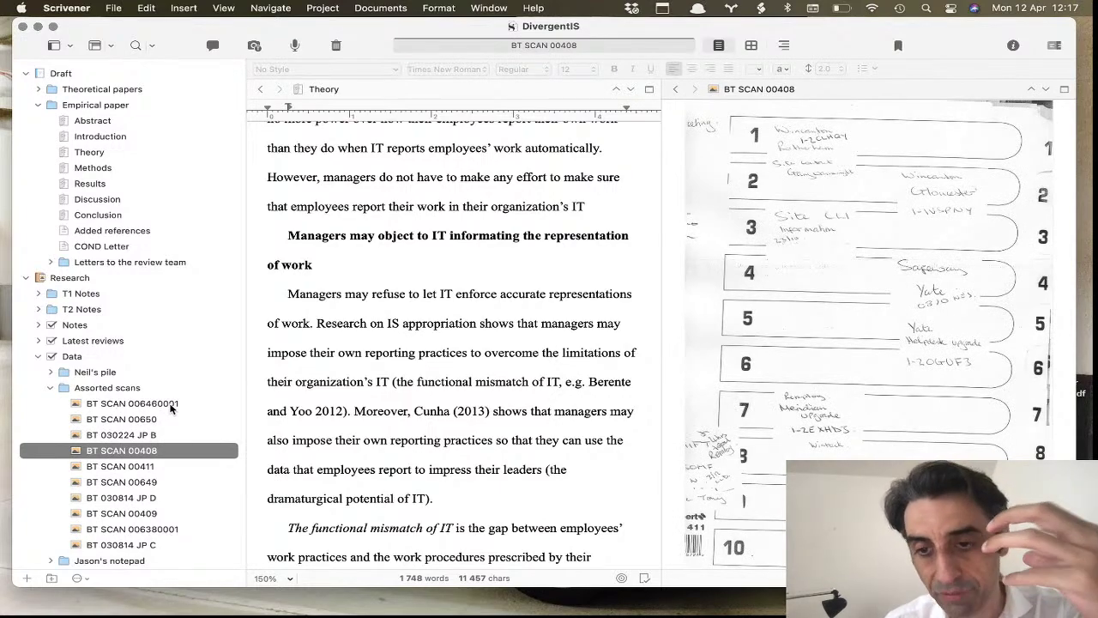
key(Down)
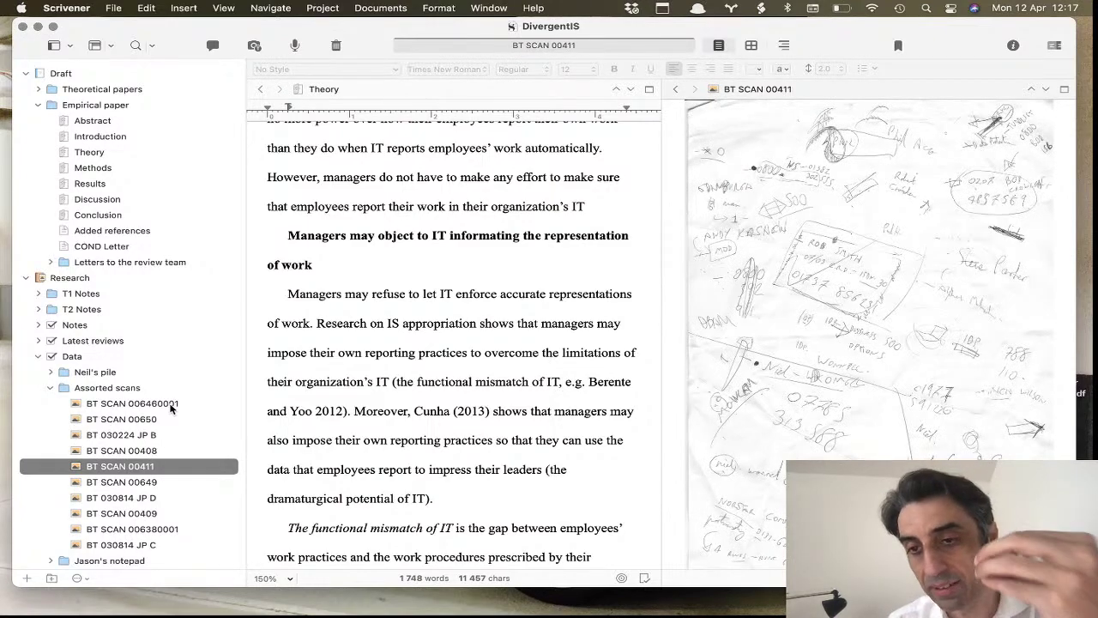
key(Down)
key(Down)
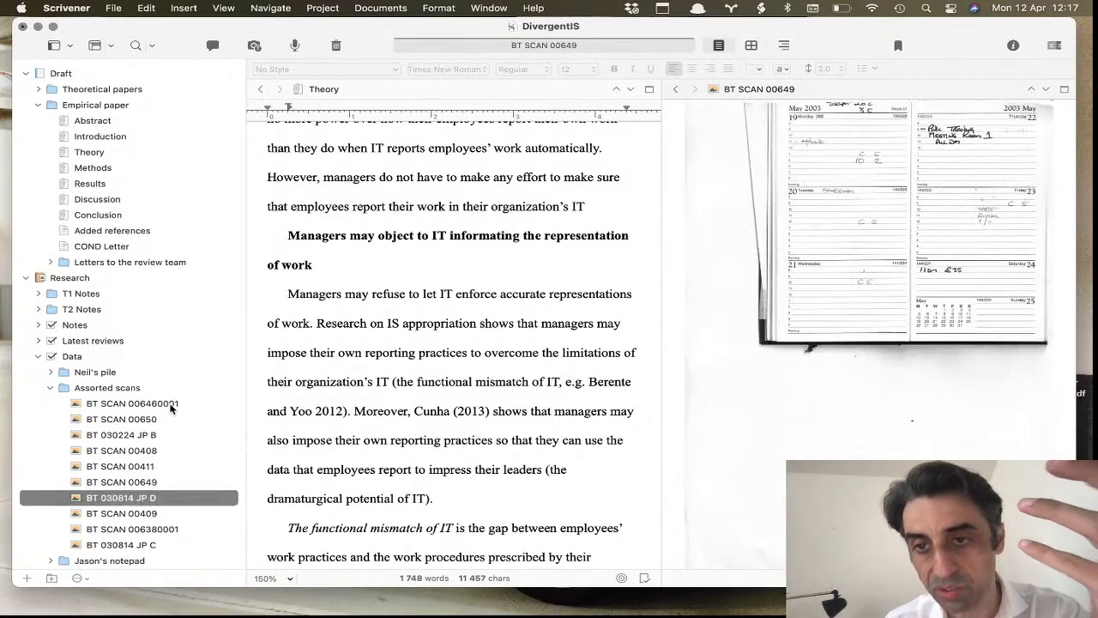
key(Down)
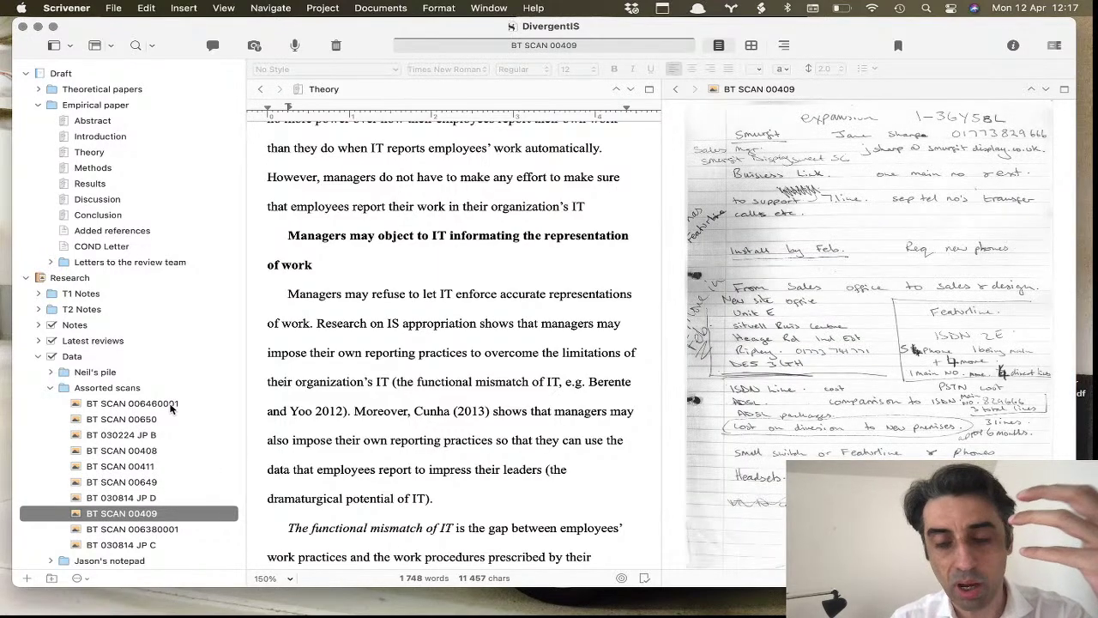
key(Down)
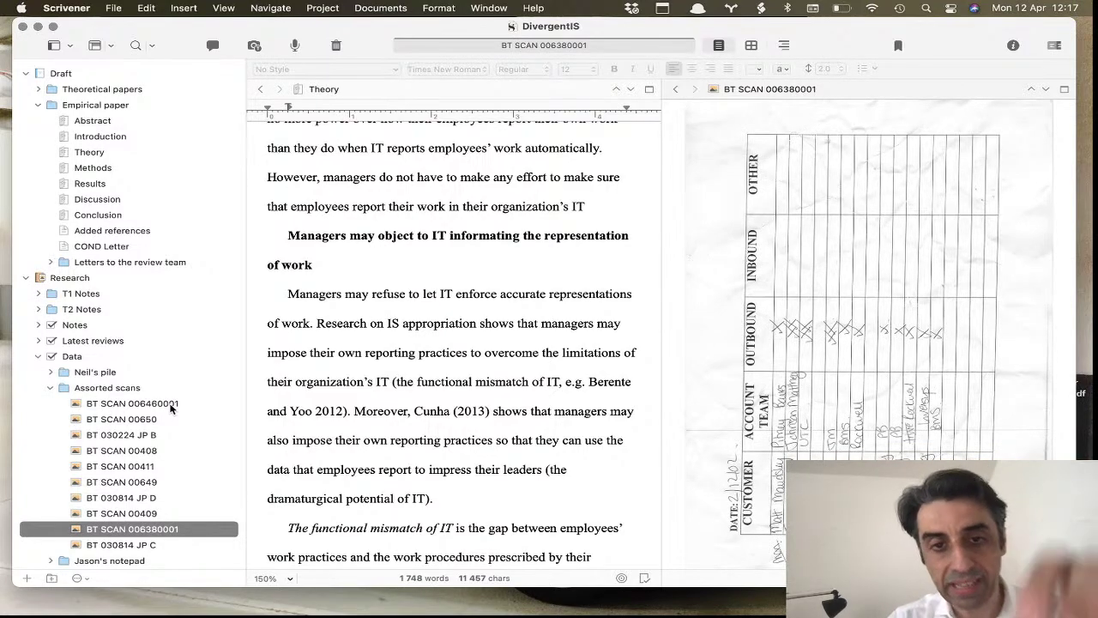
scroll(360, 201, down, 1)
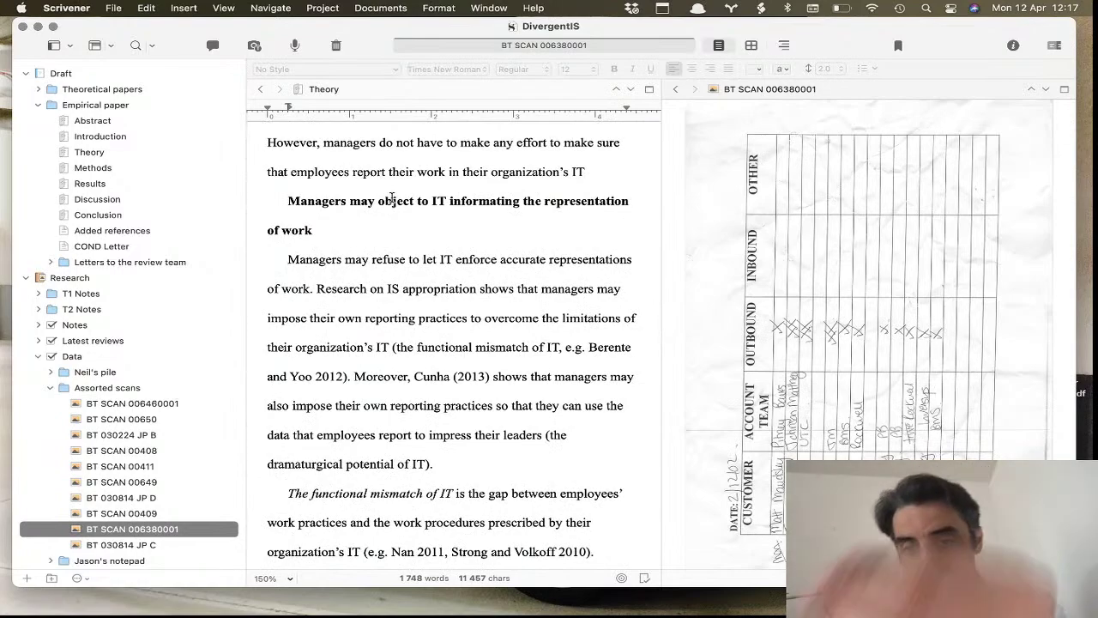
key(Down)
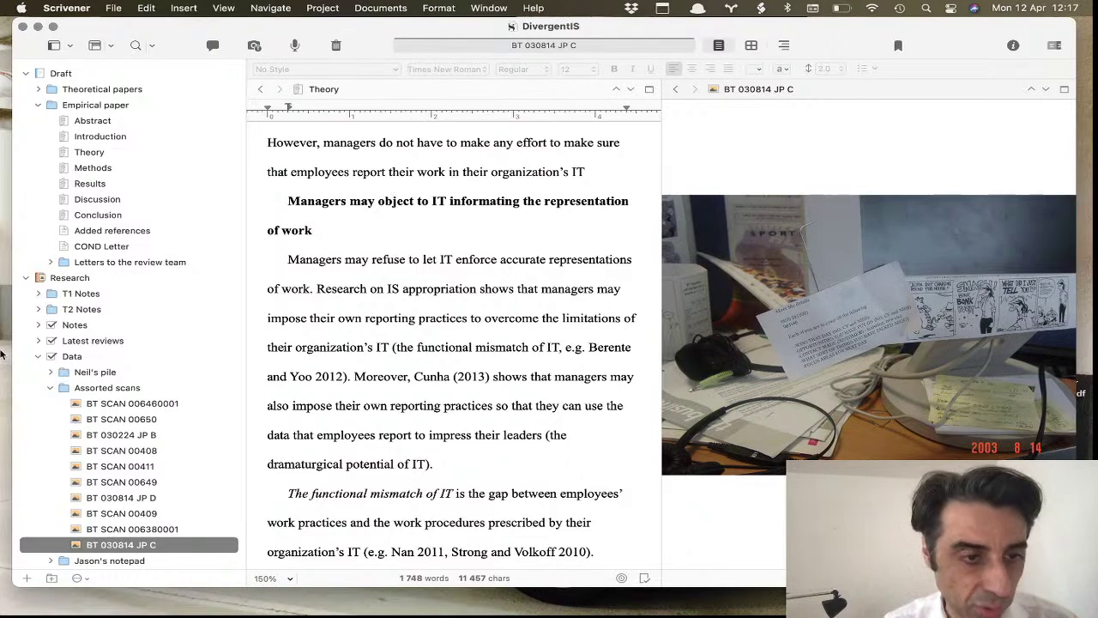
Expand the pile folder under Data, browse its scans from BT SCAN 00270 to BT SCAN 00277, and view the folder itself
click(51, 372)
click(115, 403)
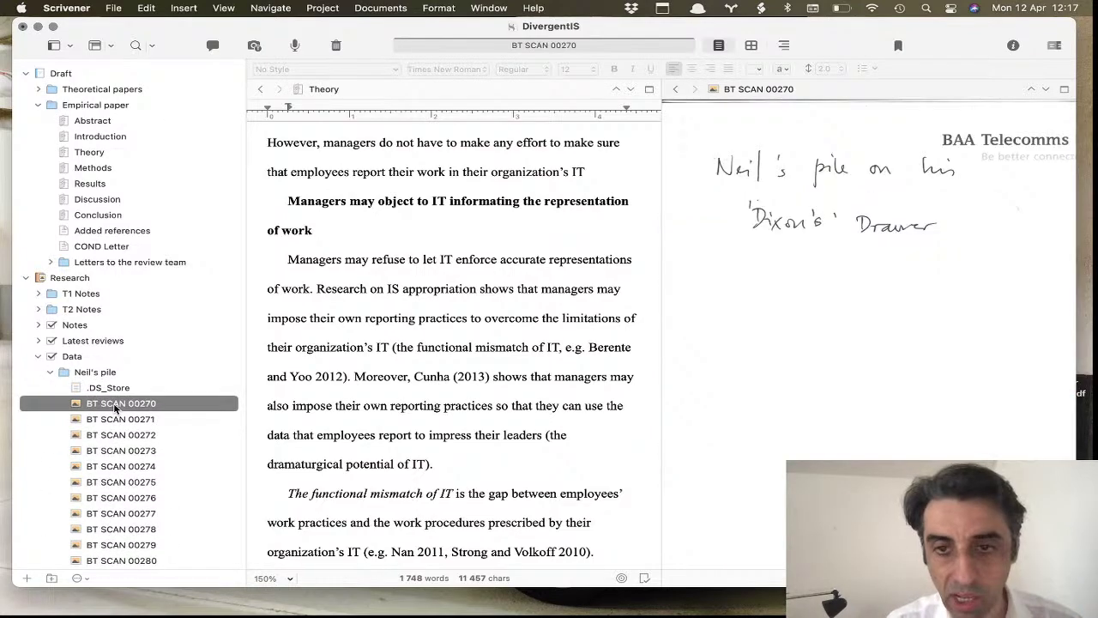
key(Down)
key(Down)
key(Down)
key(Down)
key(Down)
key(Down)
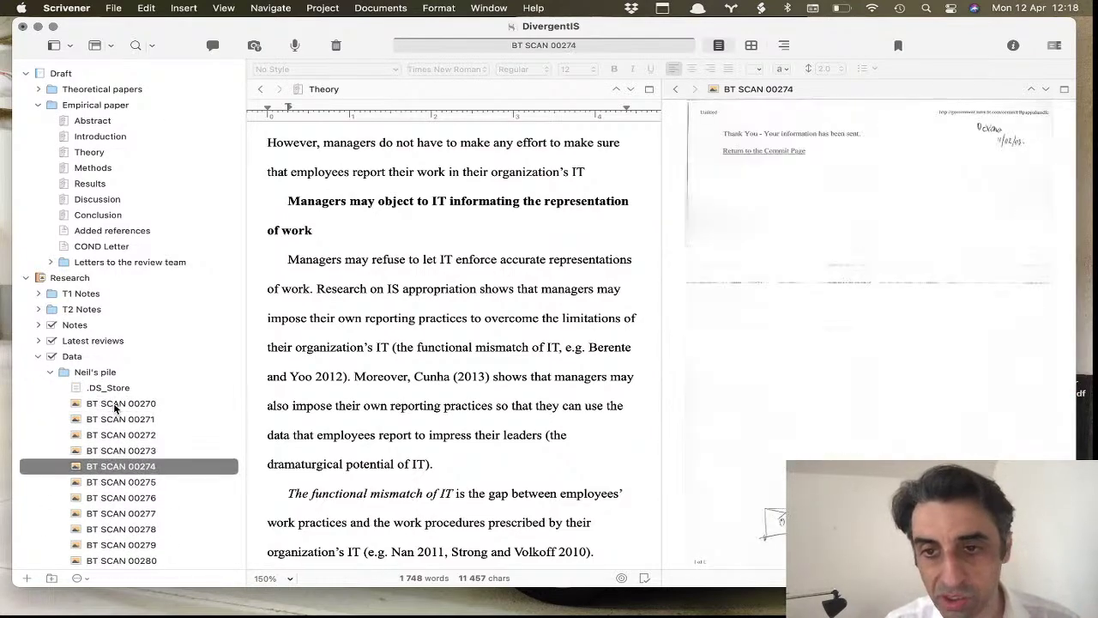
key(Down)
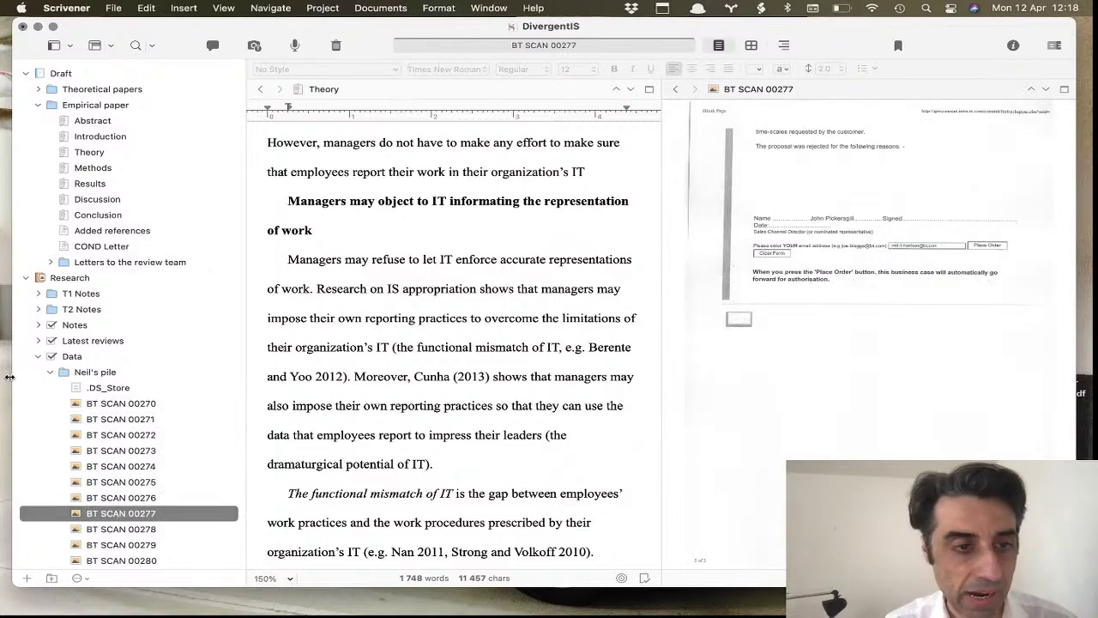
click(55, 371)
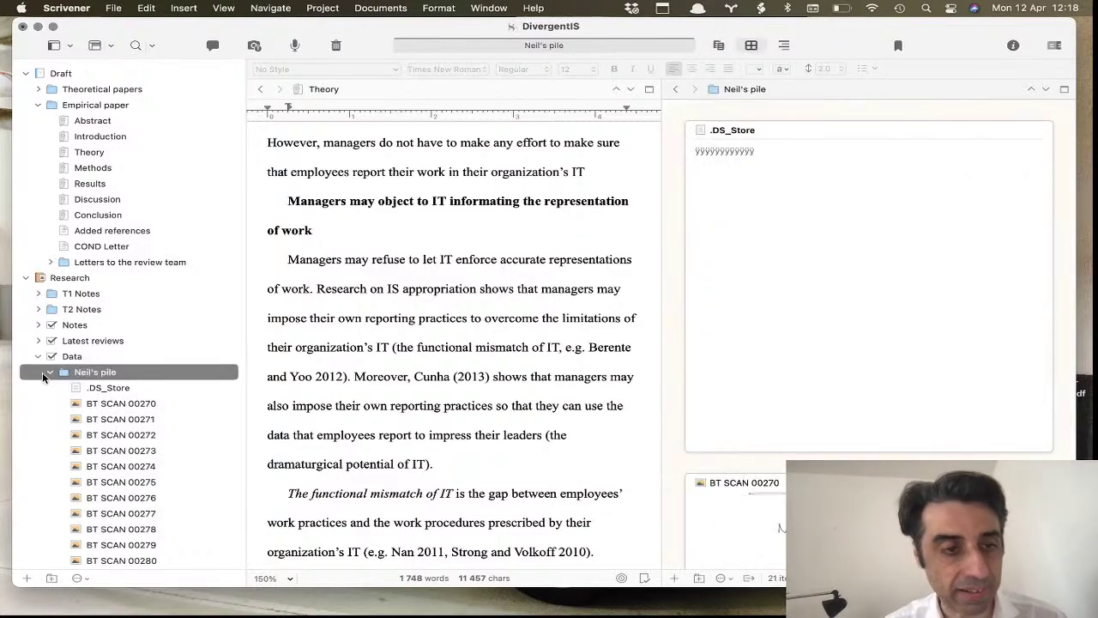
Collapse the pile folder and Assorted scans, and collapse the whole Data group under Research
click(49, 373)
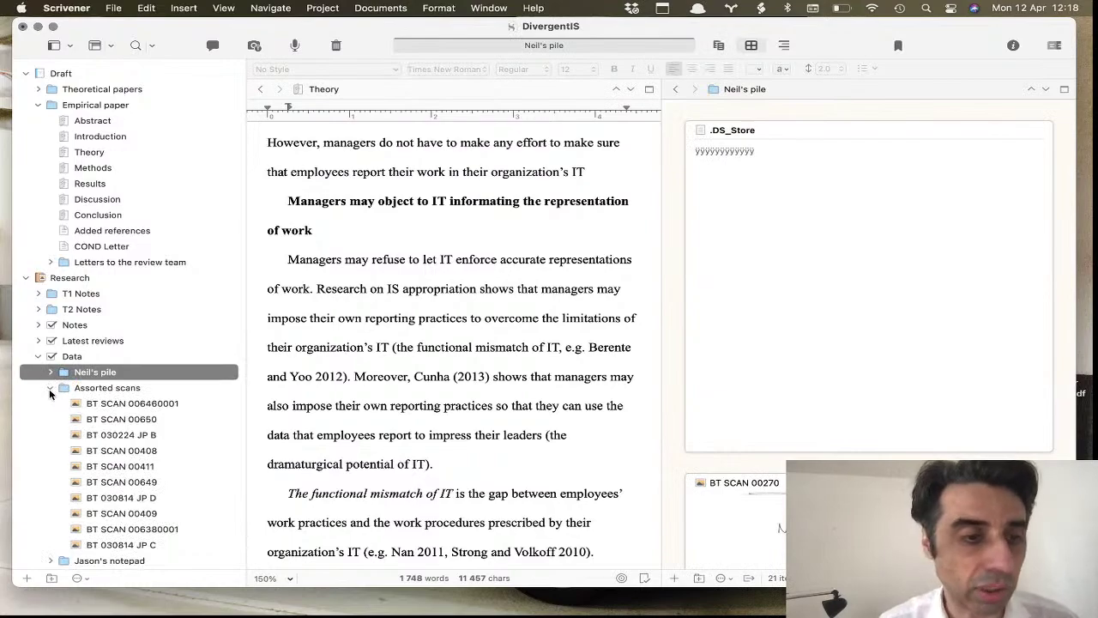
click(49, 390)
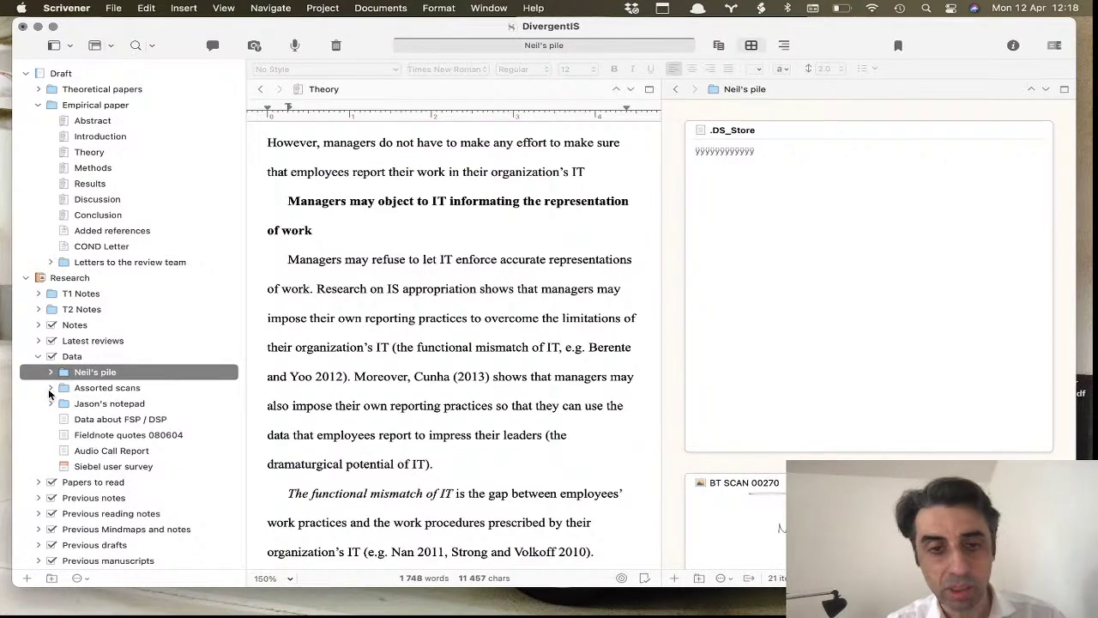
click(50, 388)
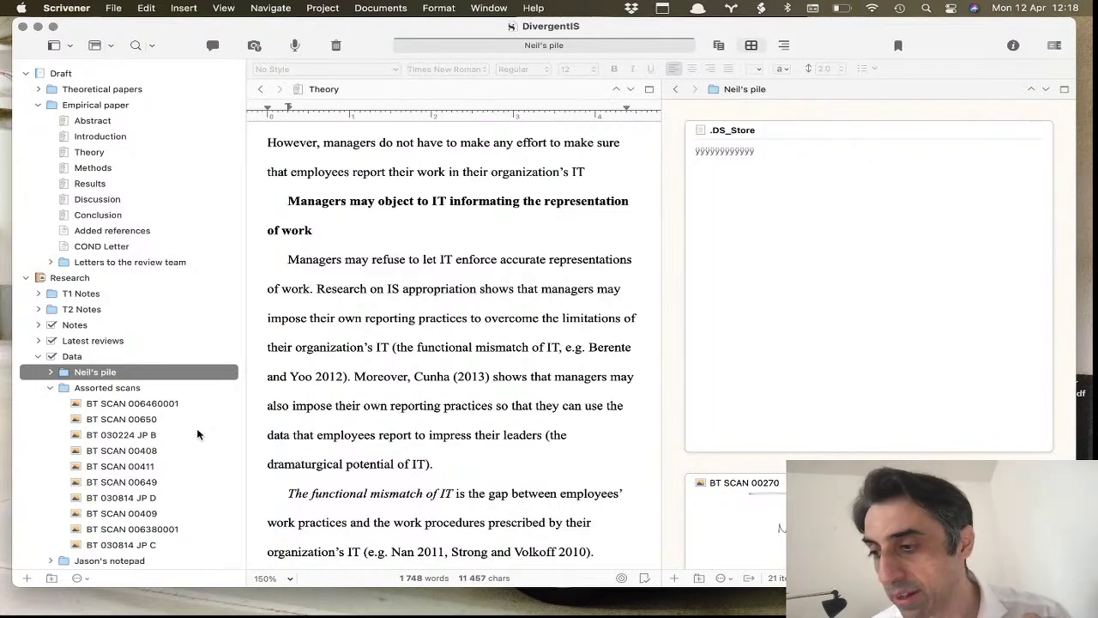
click(51, 388)
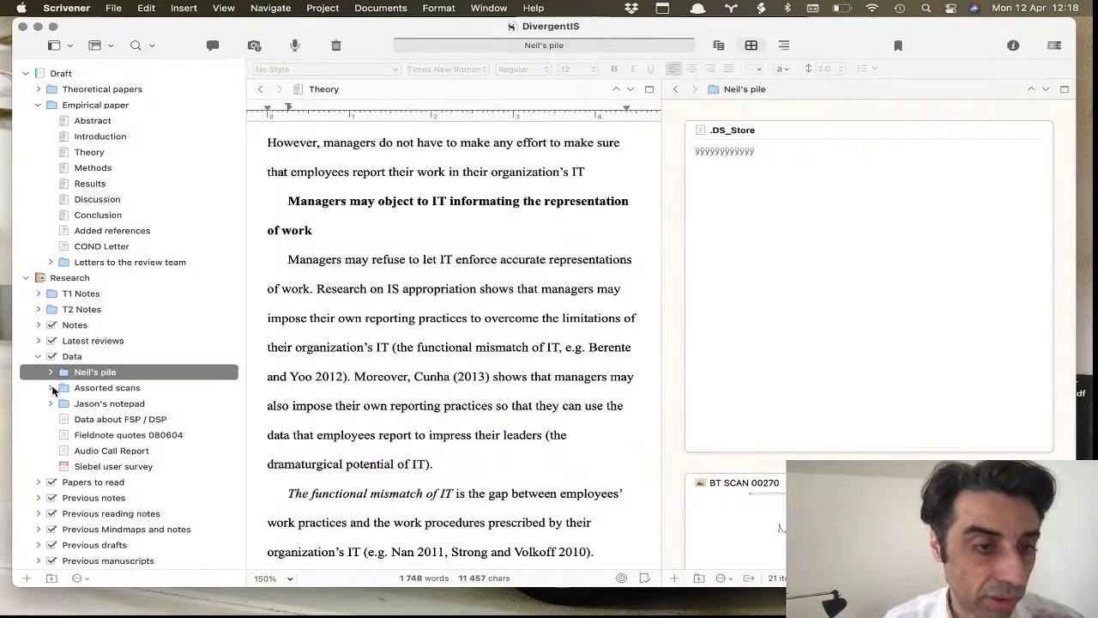
click(37, 357)
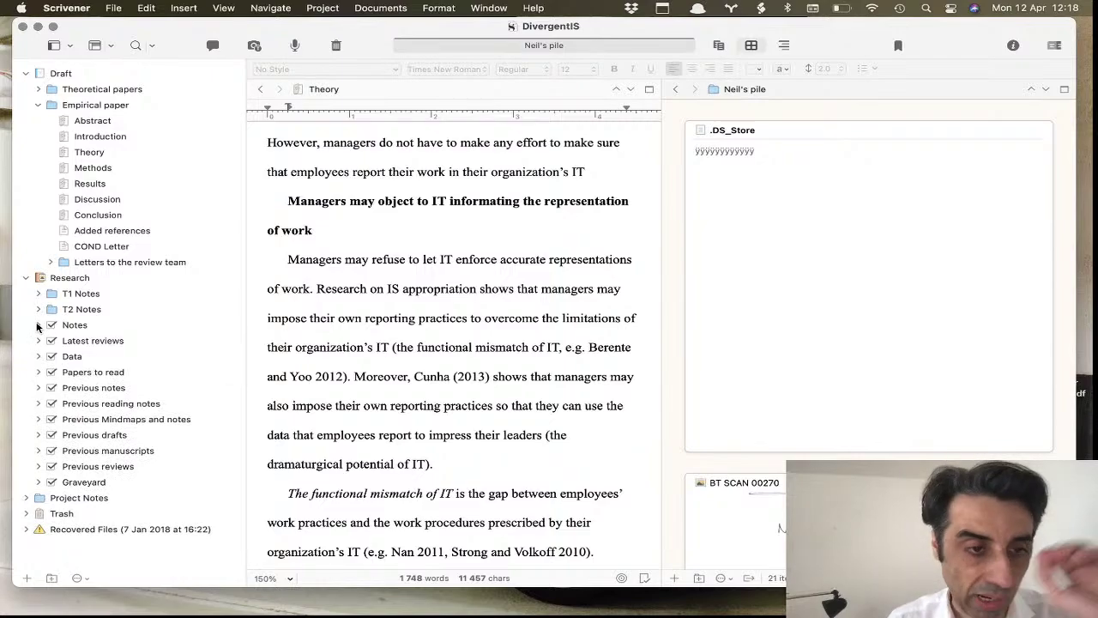
click(38, 356)
click(37, 356)
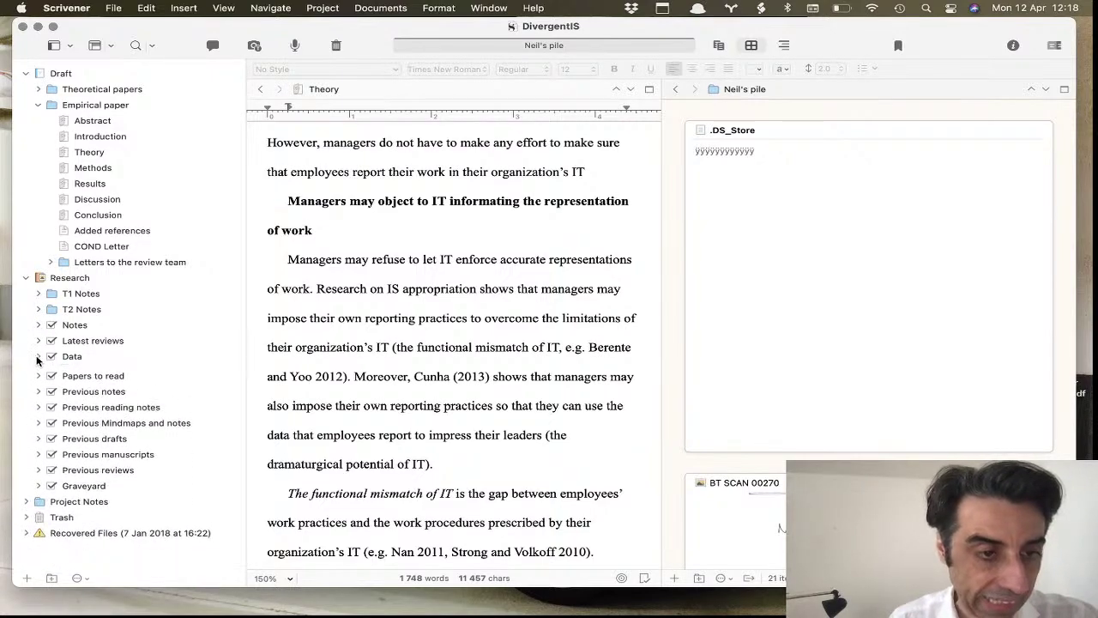
Expand Latest reviews and look through 2014-RA-13050-Review and the Review summary beside the Theory text
click(37, 340)
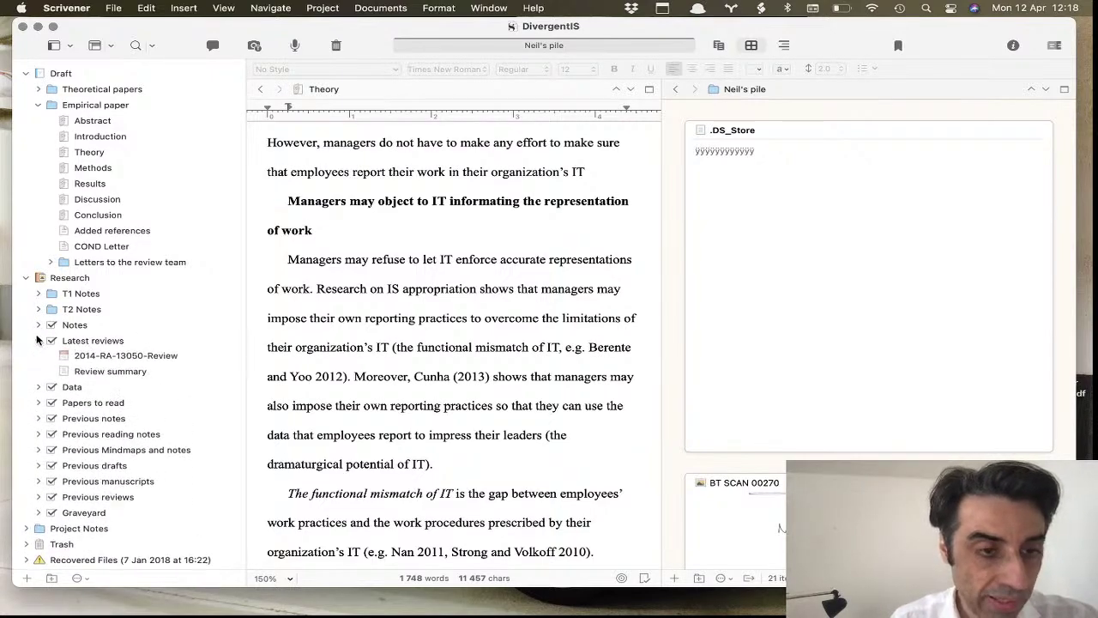
click(126, 358)
scroll(769, 415, down, 15)
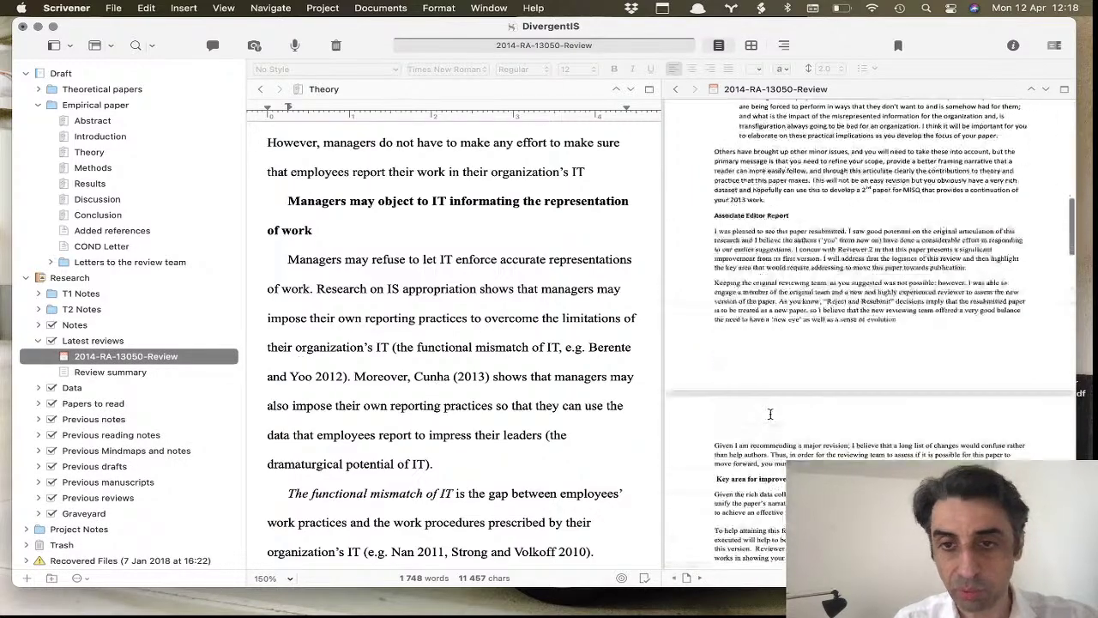
key(Down)
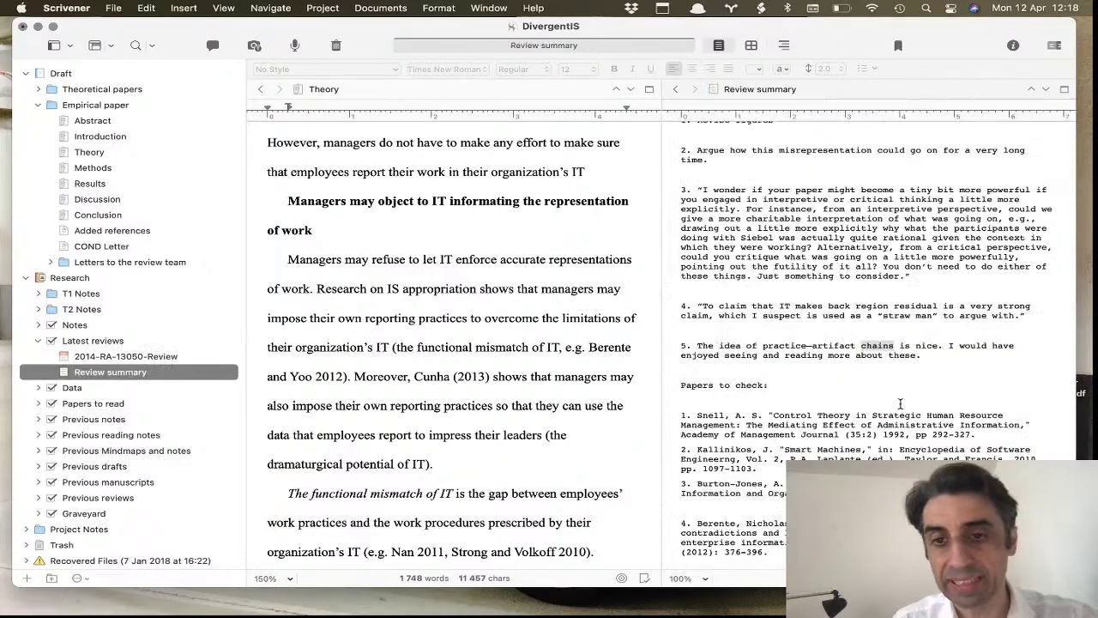
scroll(896, 416, up, 10)
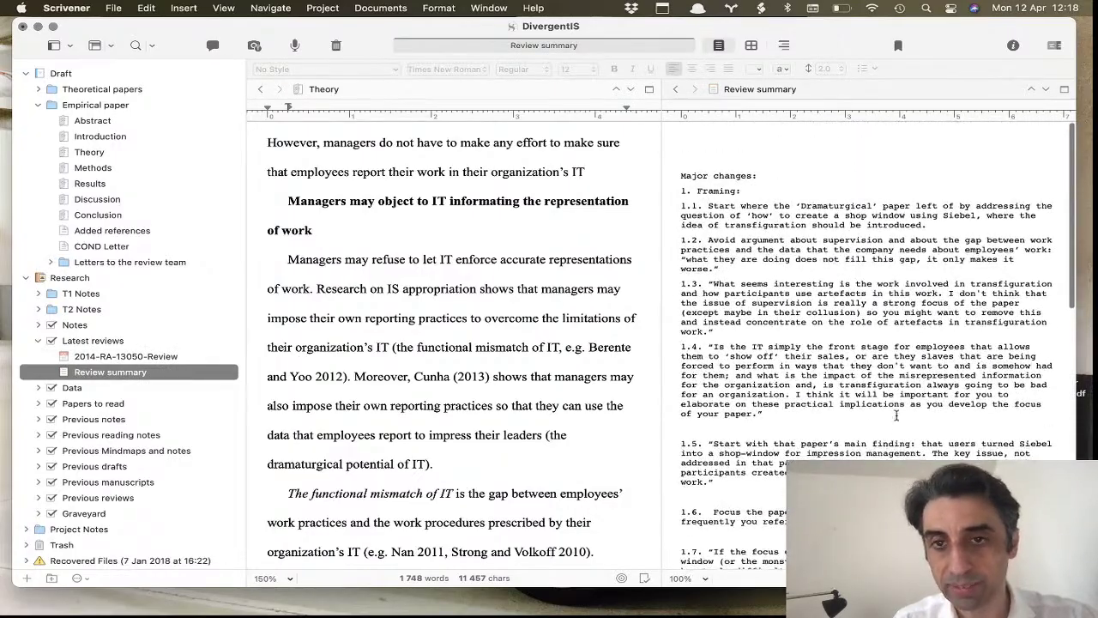
scroll(896, 416, down, 10)
scroll(896, 407, up, 1)
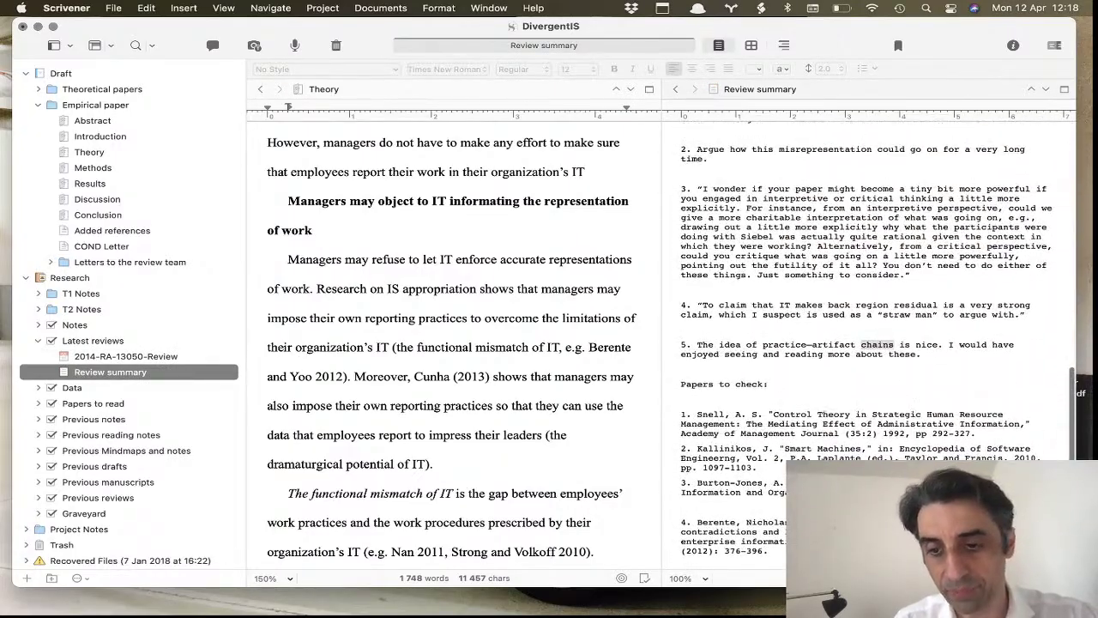
Read 2014-RA-13050-Review through to its end and back, return to Review summary, and collapse Latest reviews
click(896, 407)
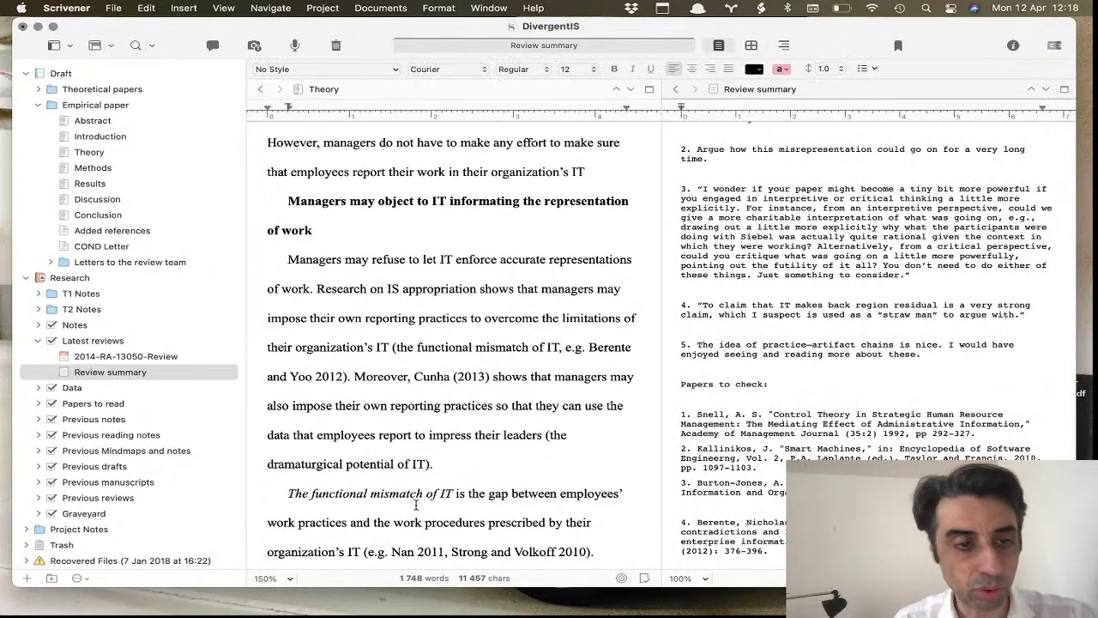
click(195, 357)
scroll(782, 466, down, 15)
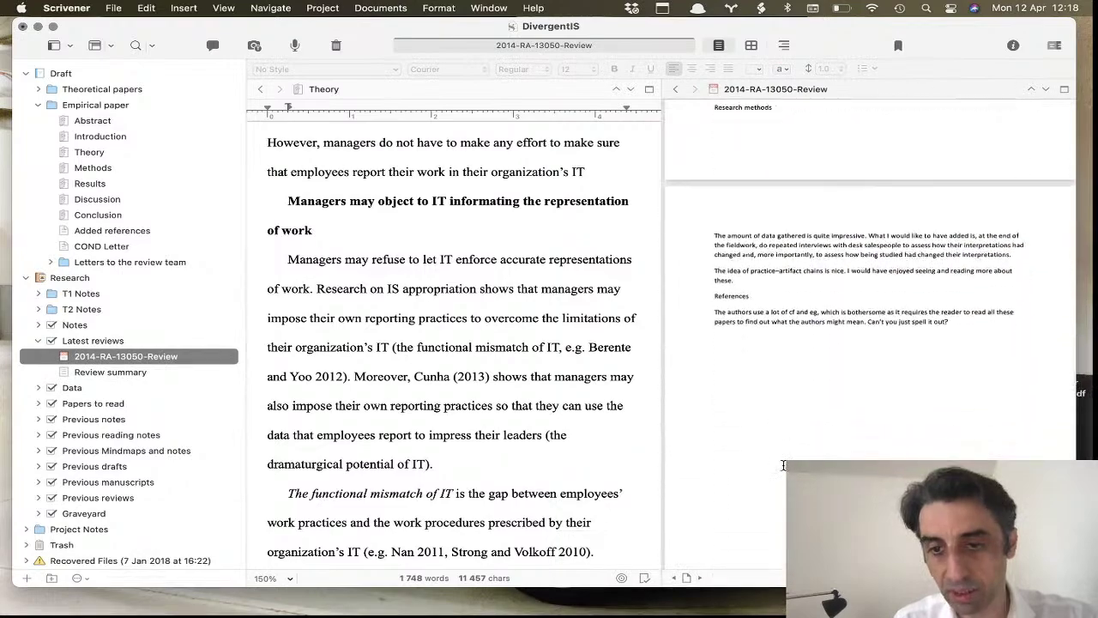
scroll(783, 466, up, 20)
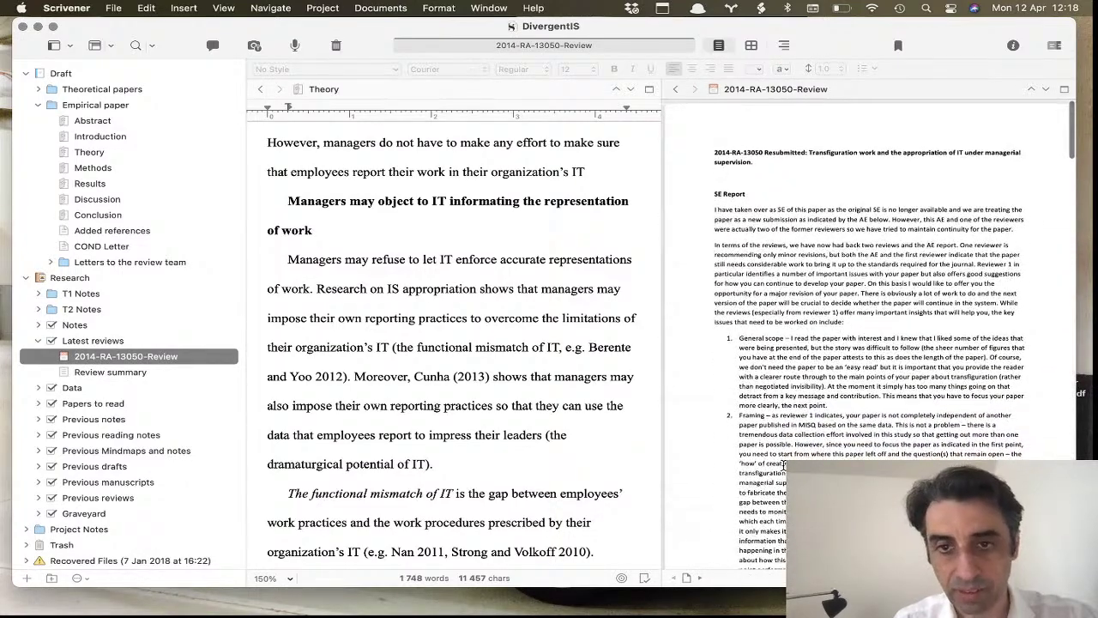
click(133, 375)
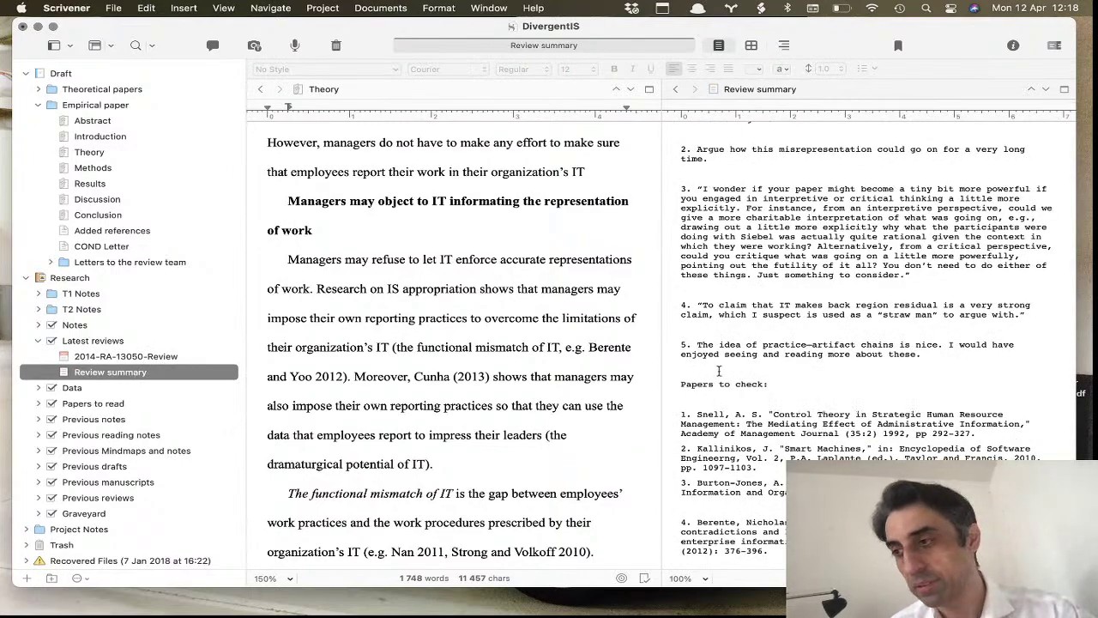
click(38, 341)
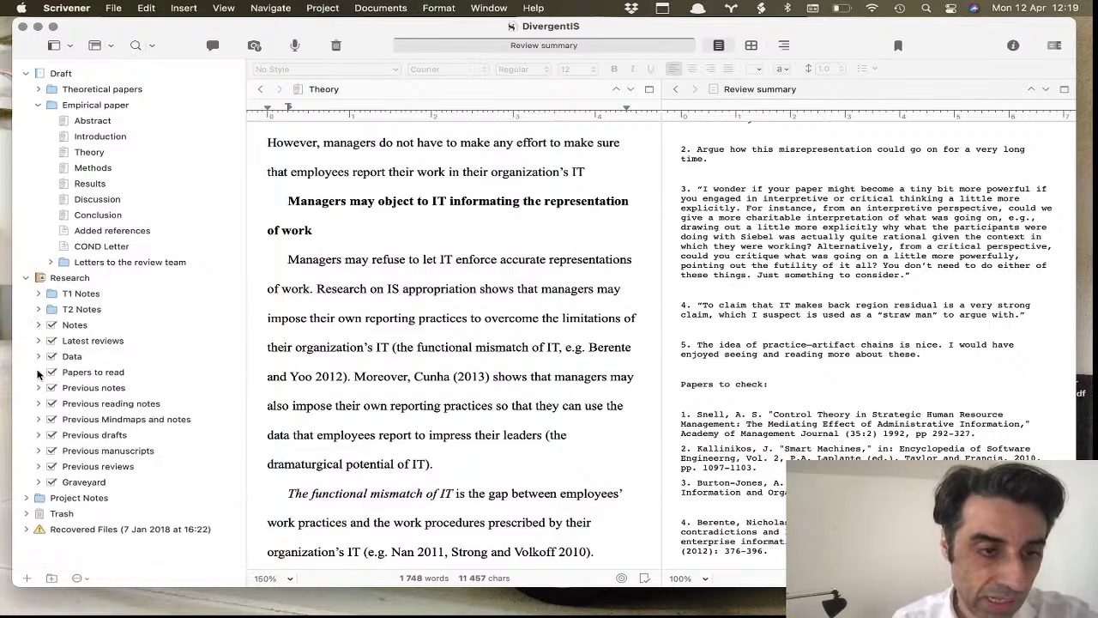
Expand Papers to read, open its first four papers in order beside Theory, and look through the fourth paper's tables
click(38, 371)
scroll(134, 375, down, 1)
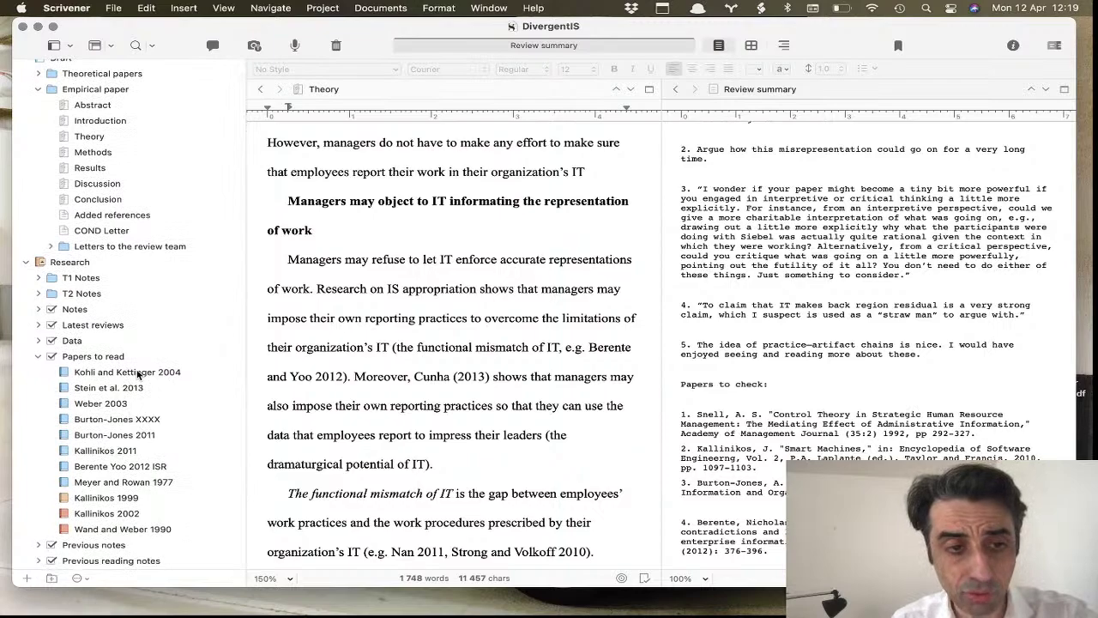
click(138, 373)
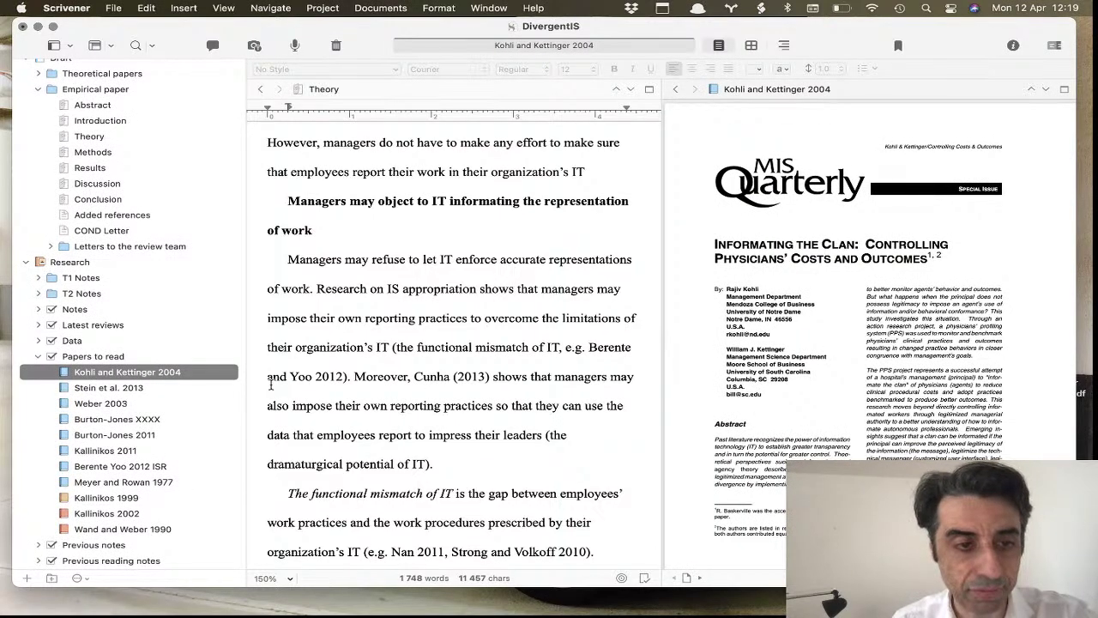
key(Down)
key(Down)
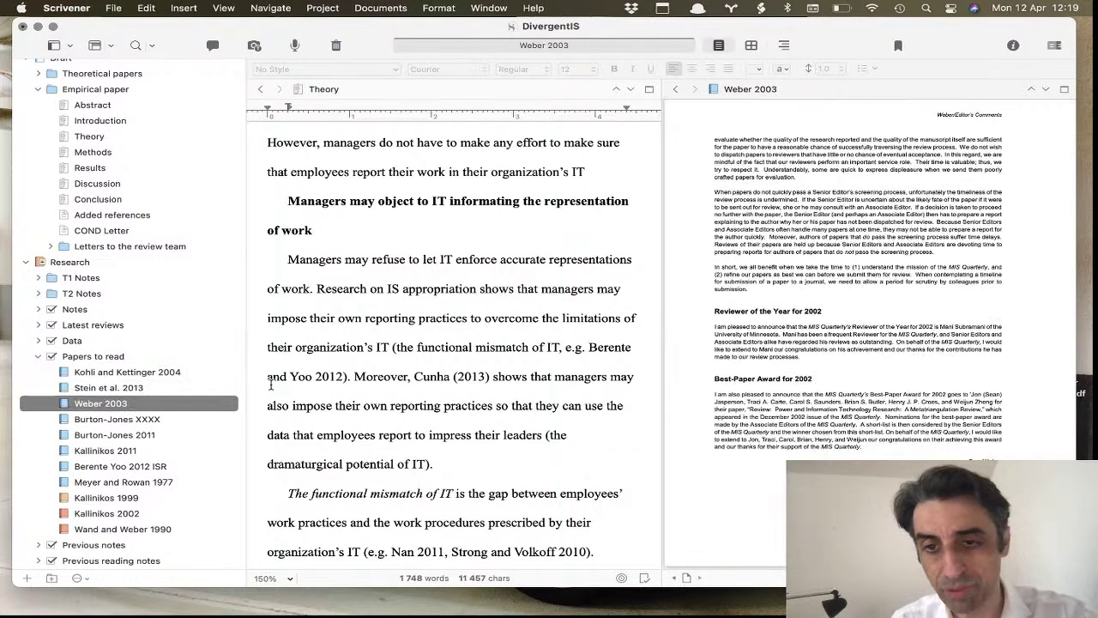
key(Down)
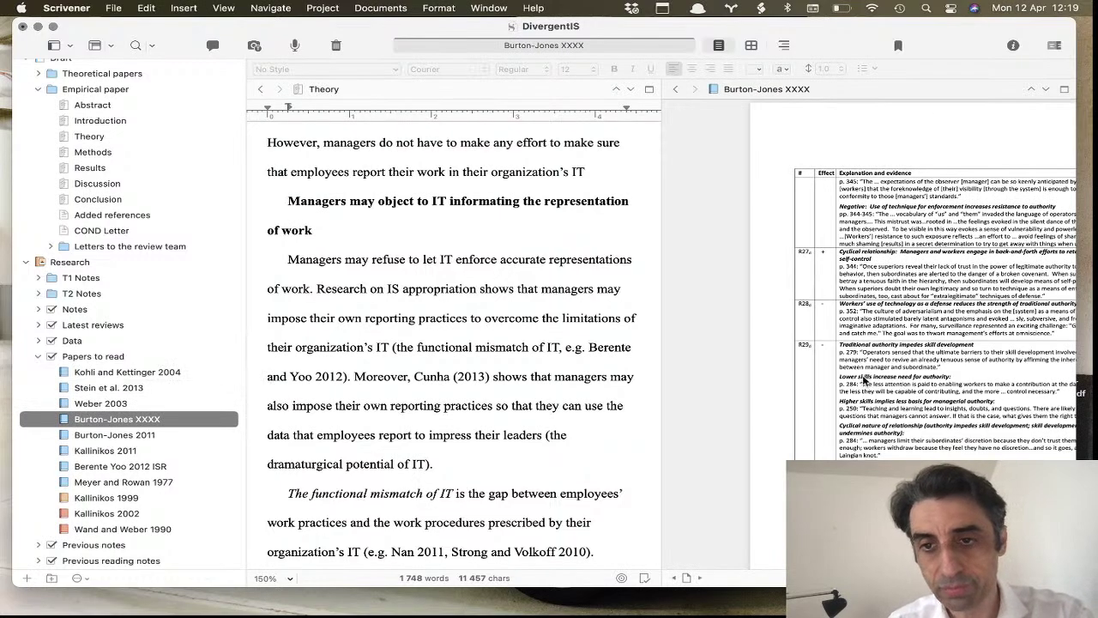
scroll(864, 380, down, 3)
scroll(864, 380, down, 10)
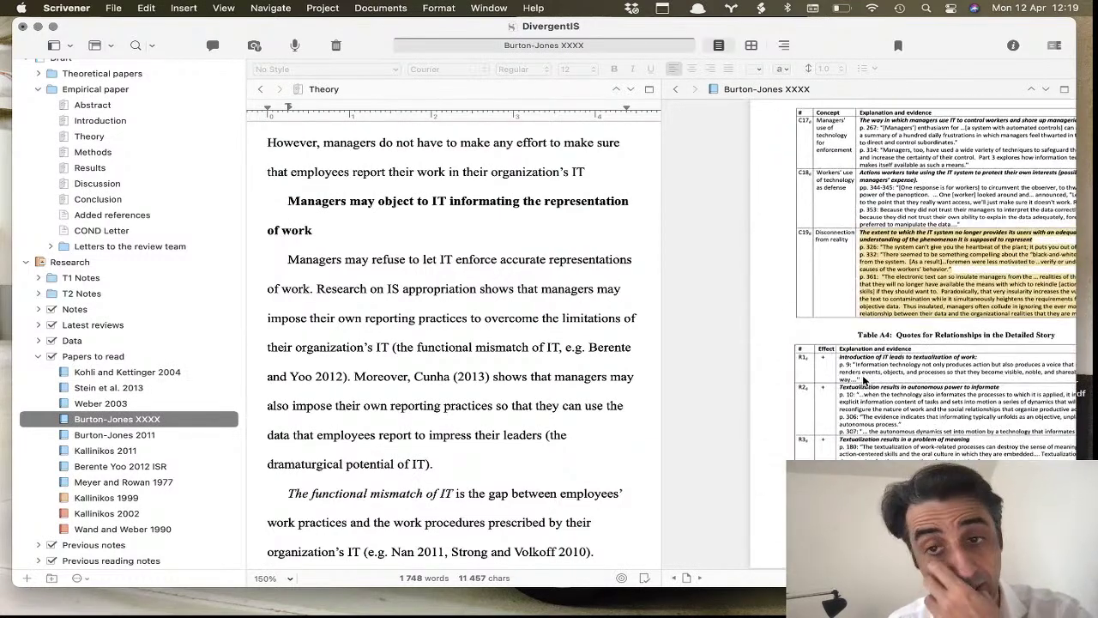
scroll(864, 380, up, 5)
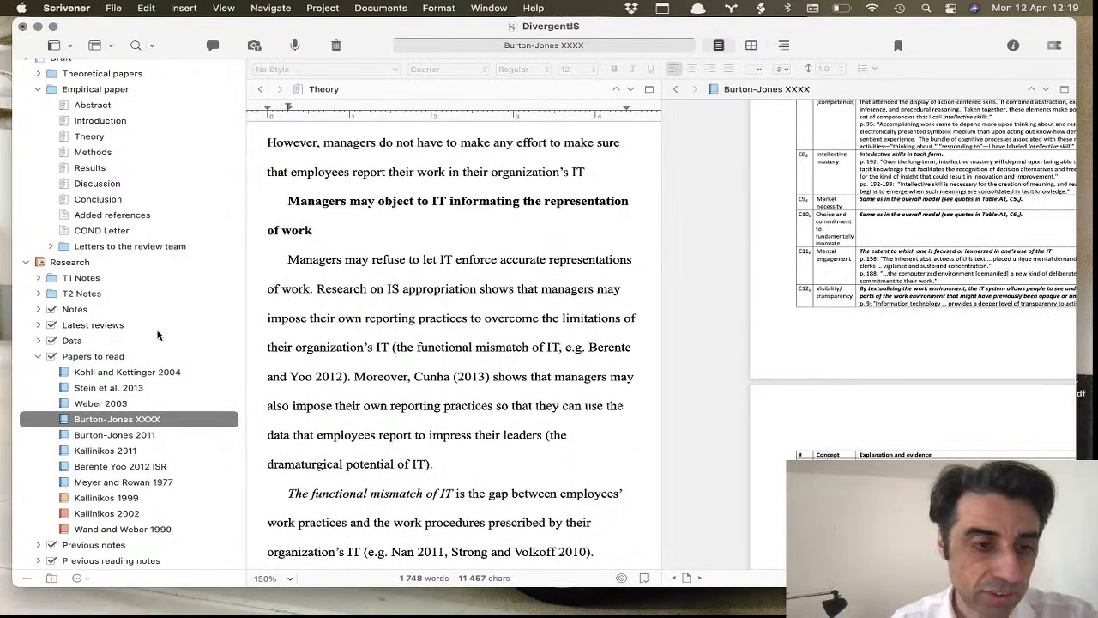
View the fifth to seventh papers under Papers to read in order, and collapse the group
scroll(147, 438, down, 4)
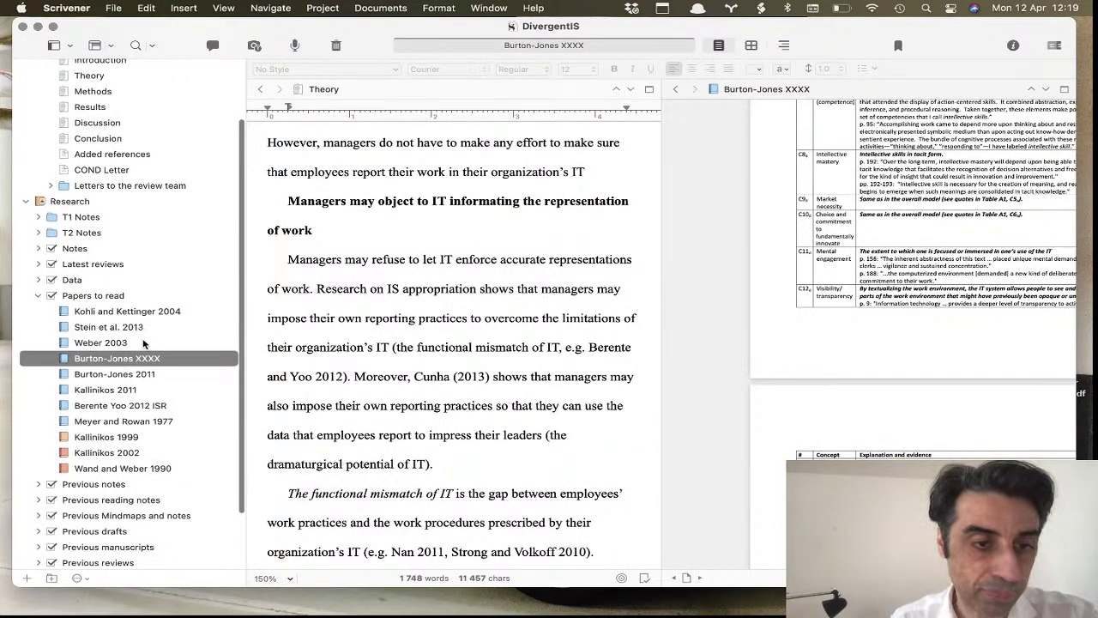
key(Down)
key(Down)
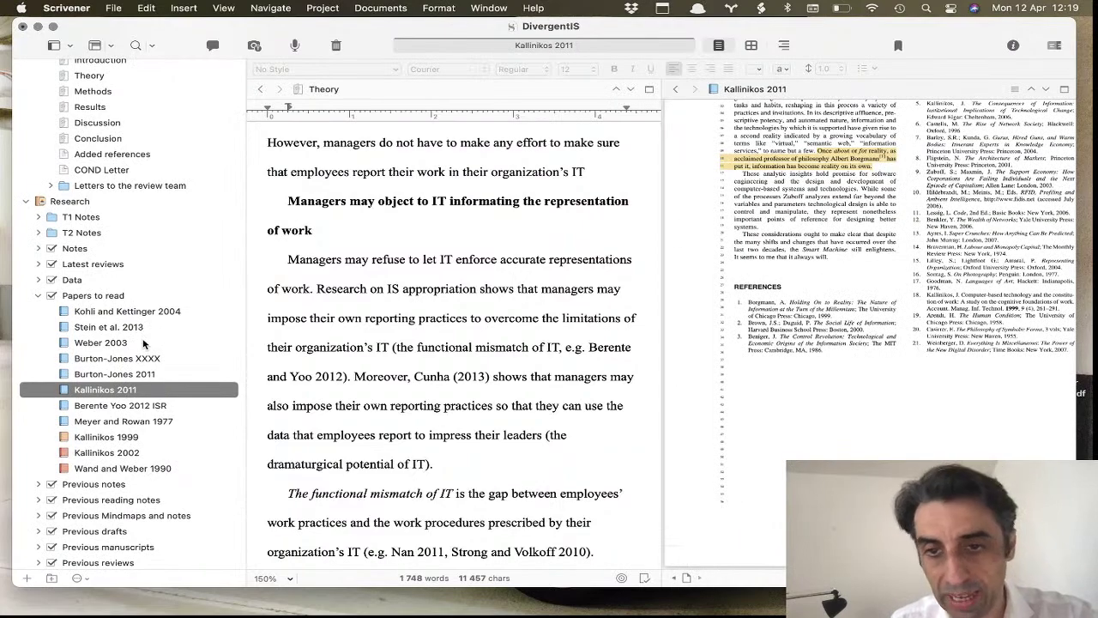
key(Down)
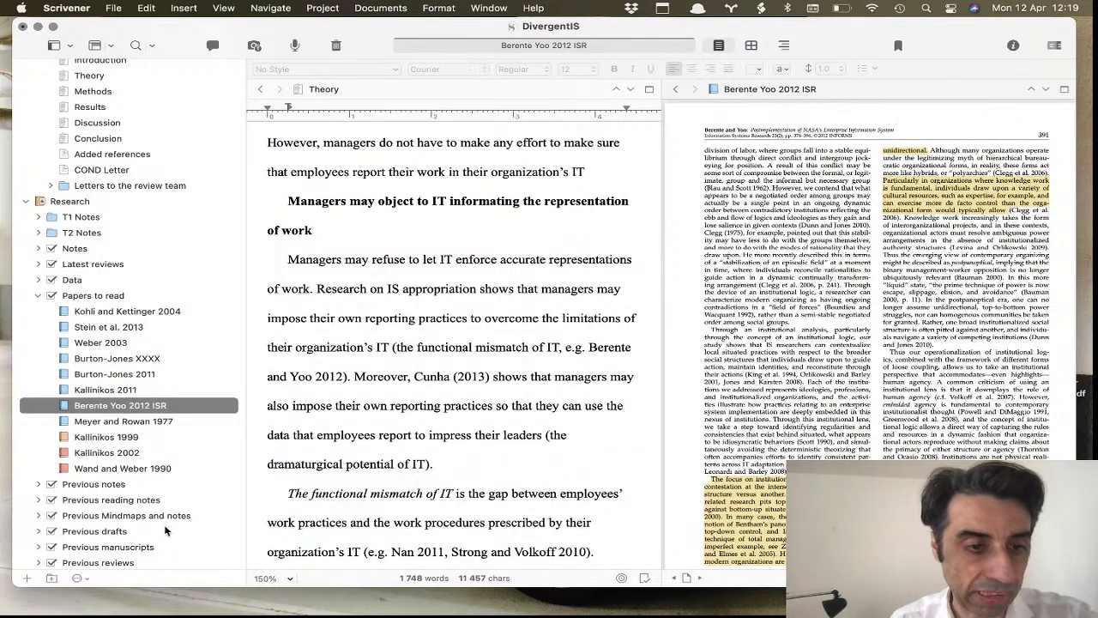
click(39, 295)
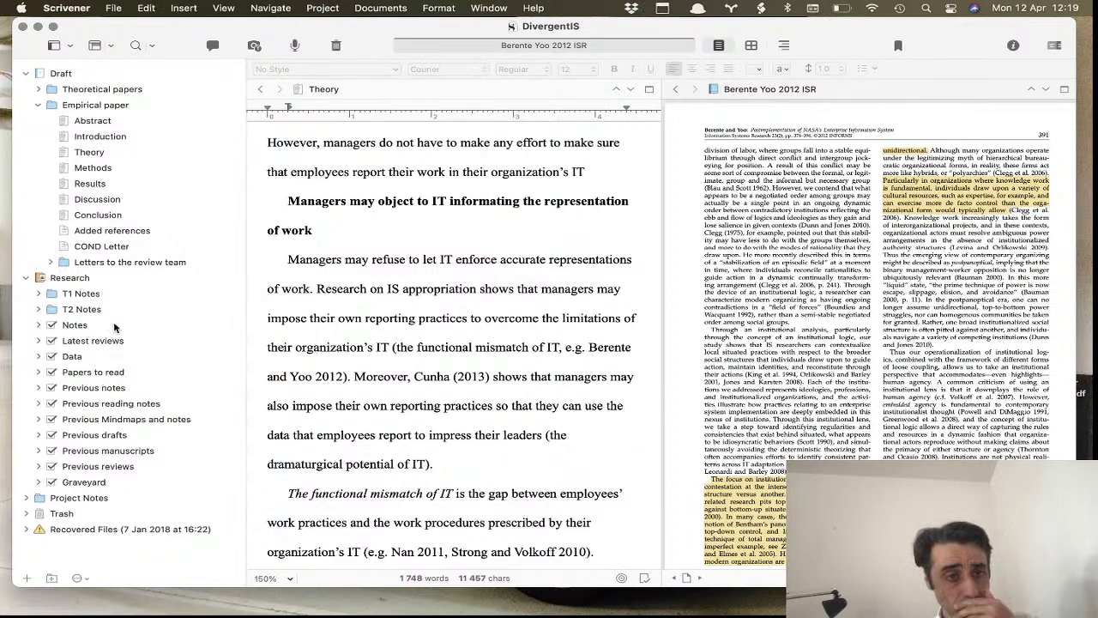
Move Latest reviews directly below Papers to read, and briefly expand Notes to check its section notes
drag(52, 342, 48, 383)
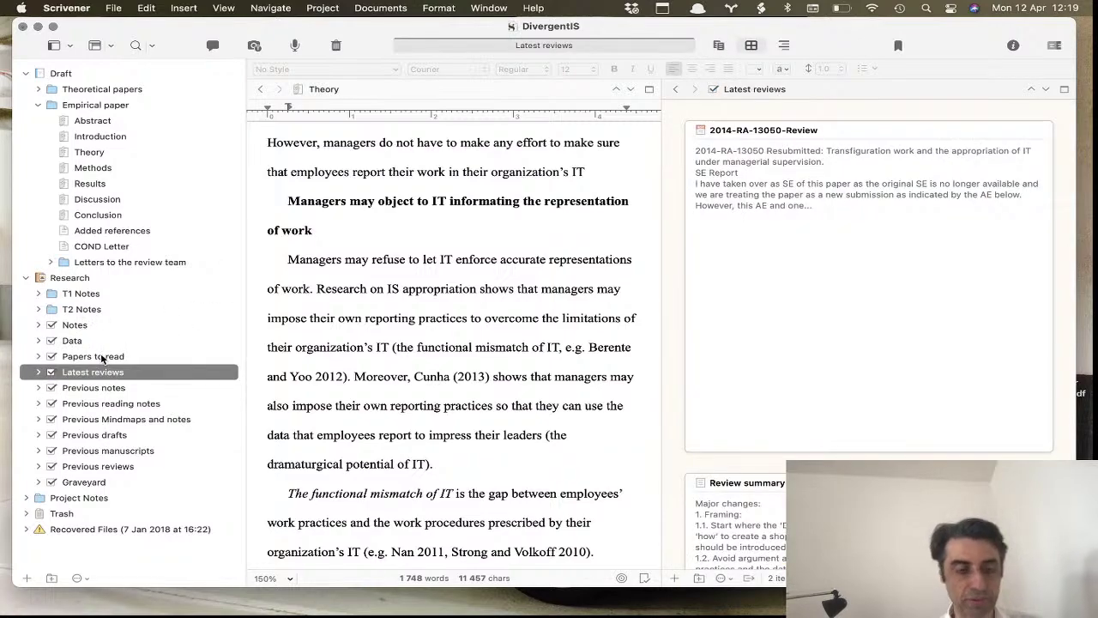
click(38, 324)
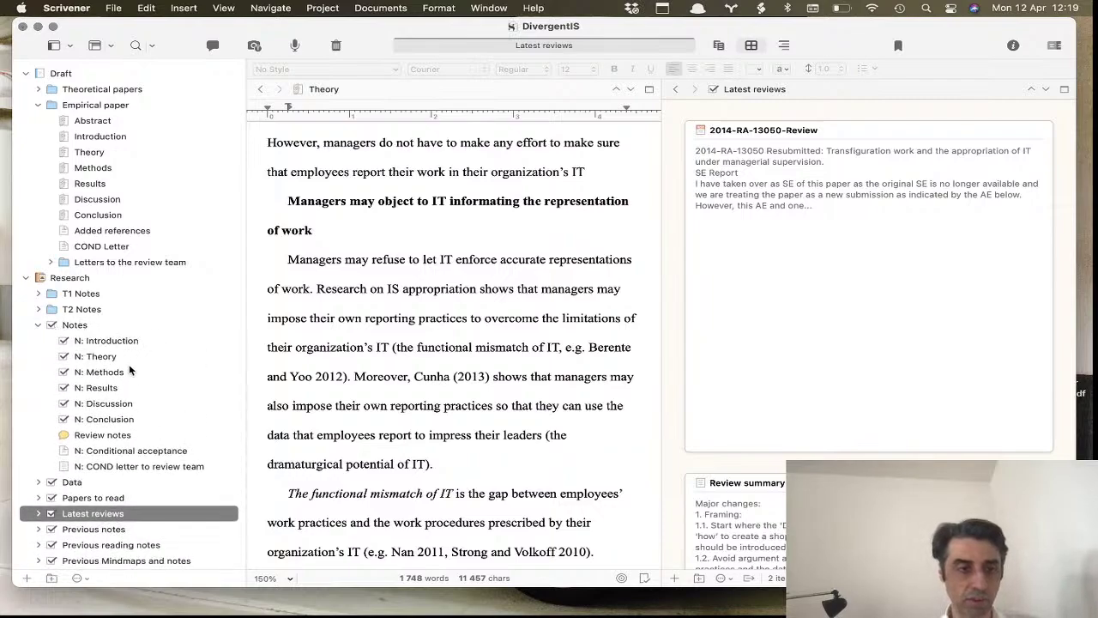
click(38, 324)
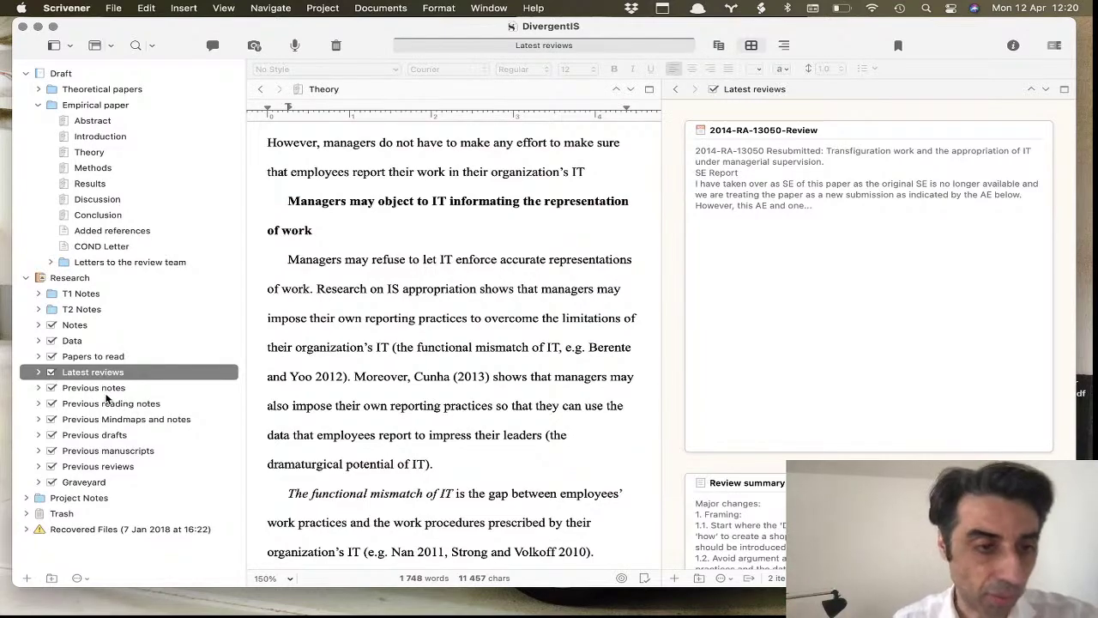
Expand and collapse Previous notes and Previous reading notes in turn to look over their contents
click(38, 388)
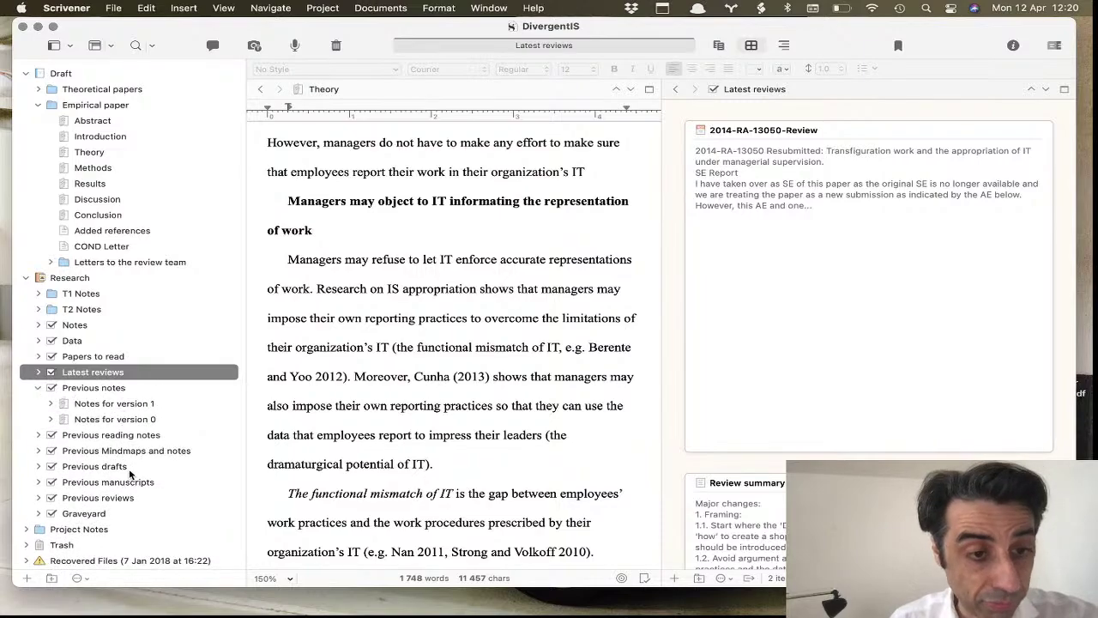
click(39, 389)
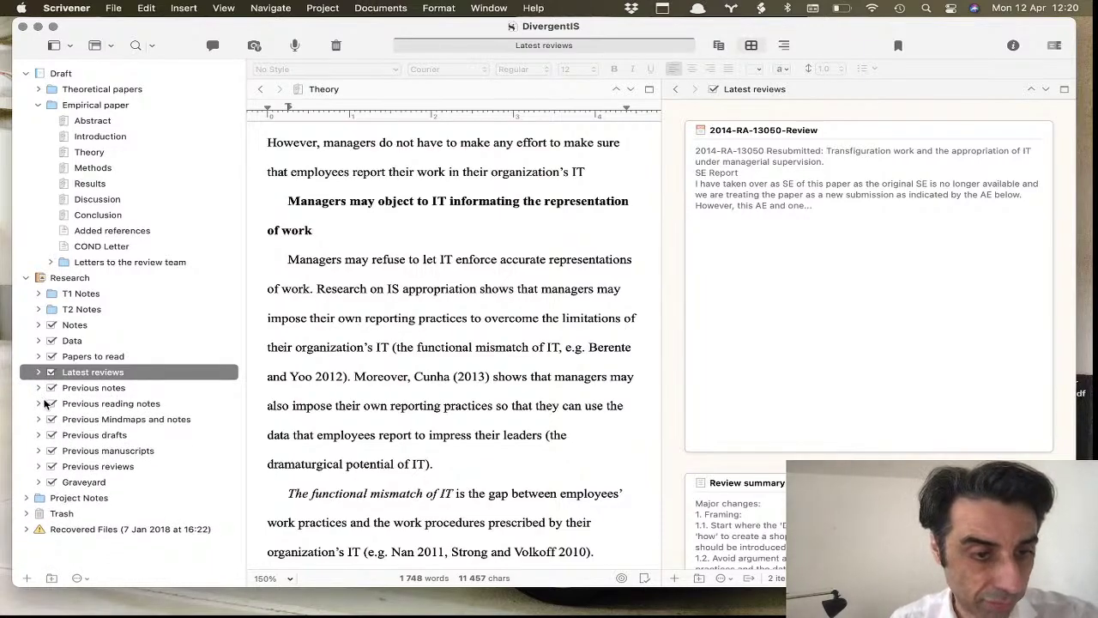
click(38, 403)
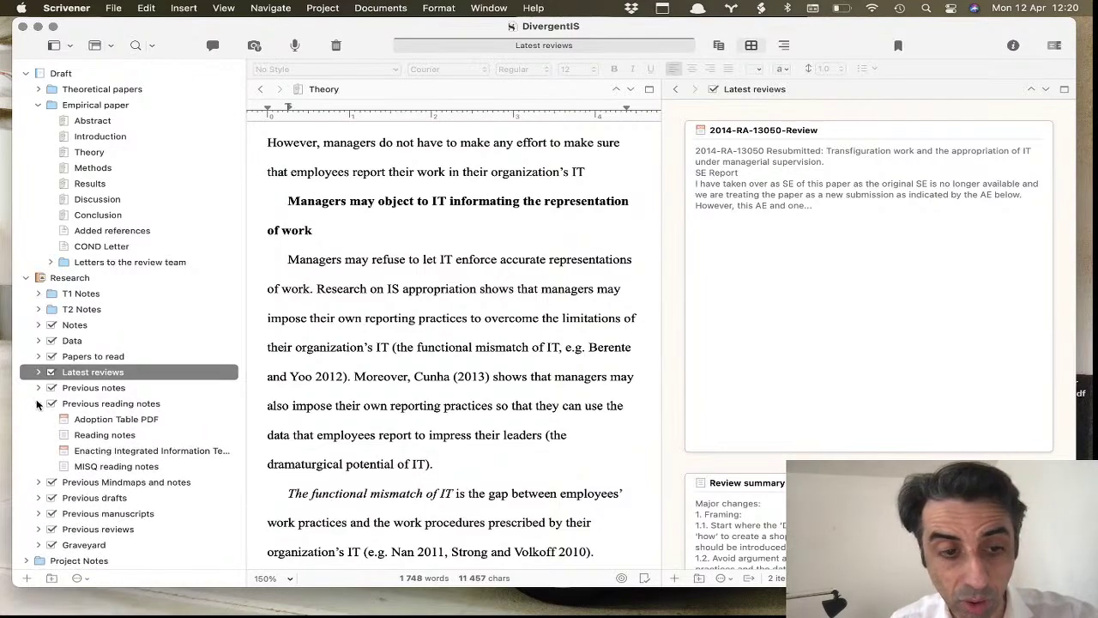
click(37, 403)
Expand Previous Mindmaps and notes and view its first items in order, from (LATEST) FIG 1 to the notes on transfiguration factors
click(38, 419)
scroll(135, 515, down, 3)
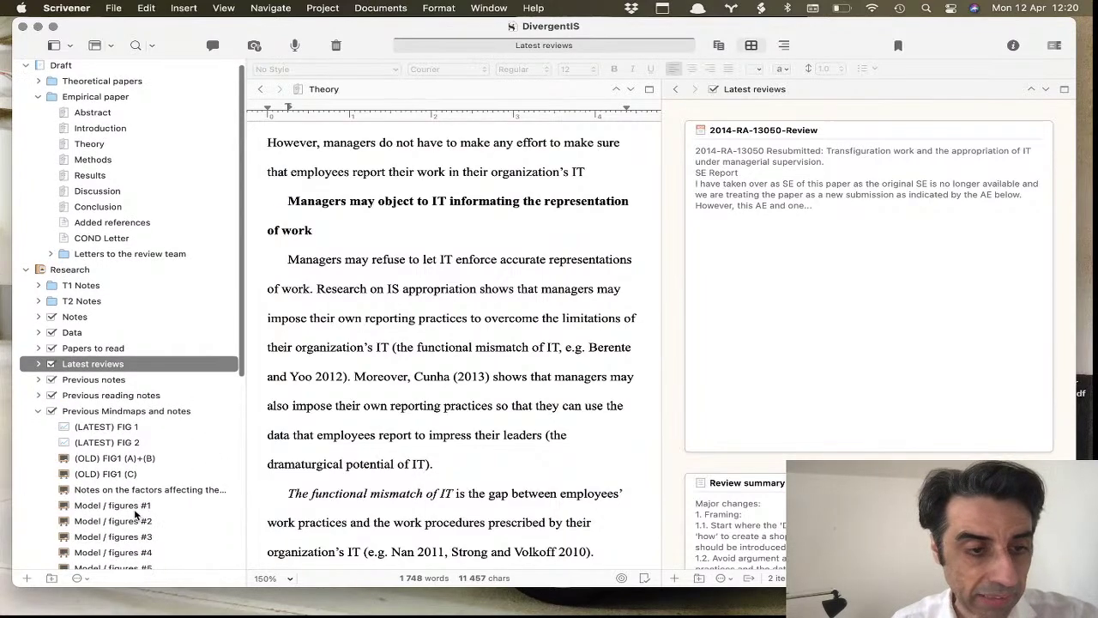
click(123, 381)
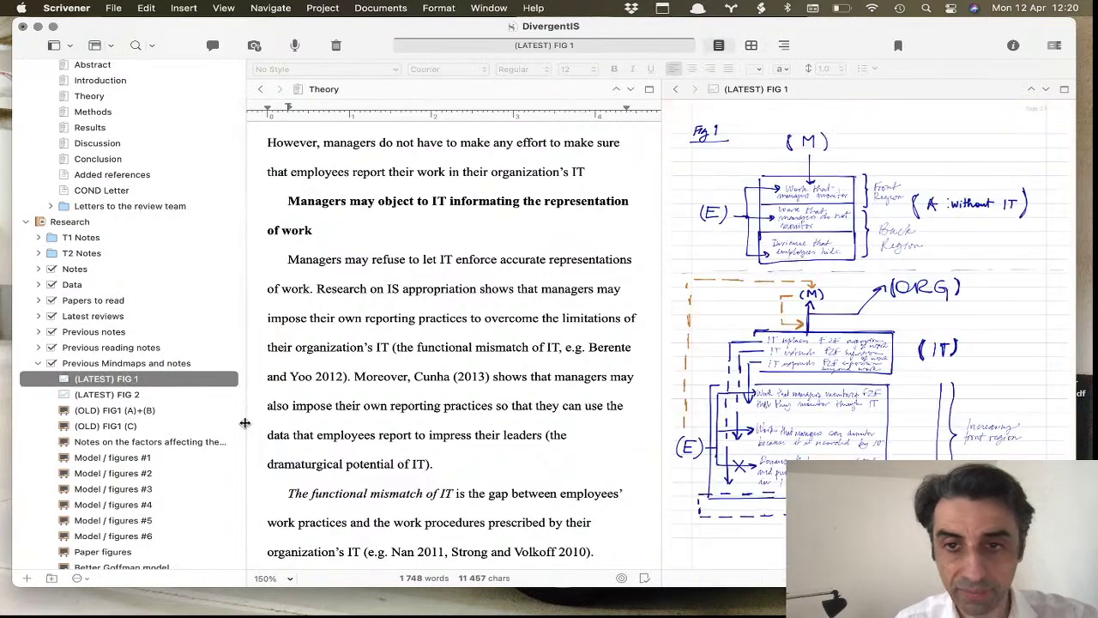
key(Down)
key(Down)
key(Down)
key(Down)
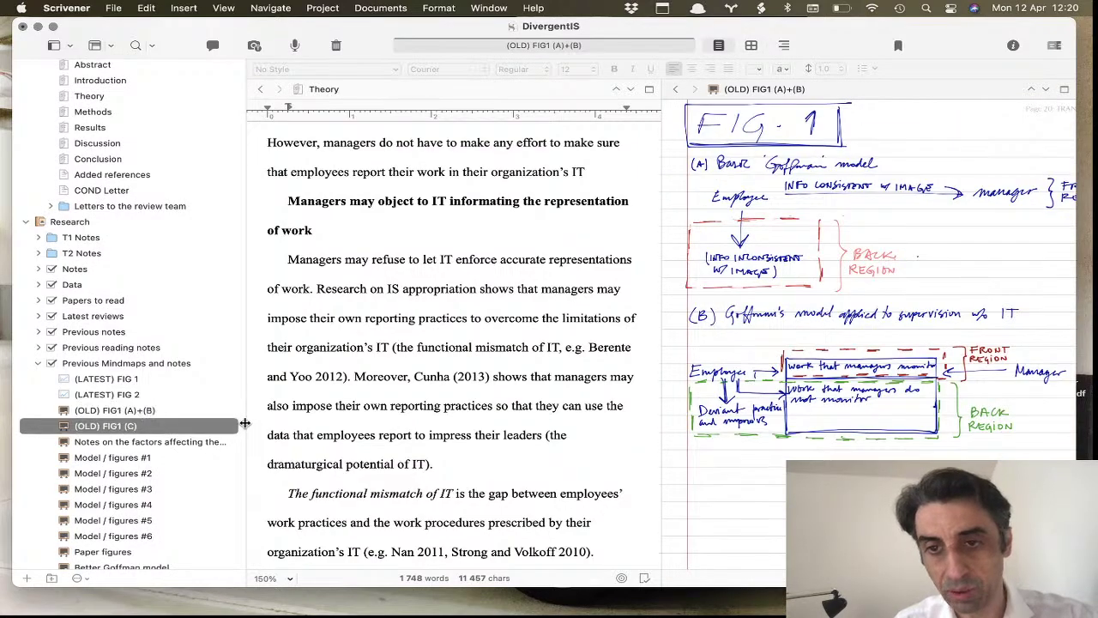
View Model / figures #1 to #6 in order beside Theory, and collapse Previous Mindmaps and notes
key(Down)
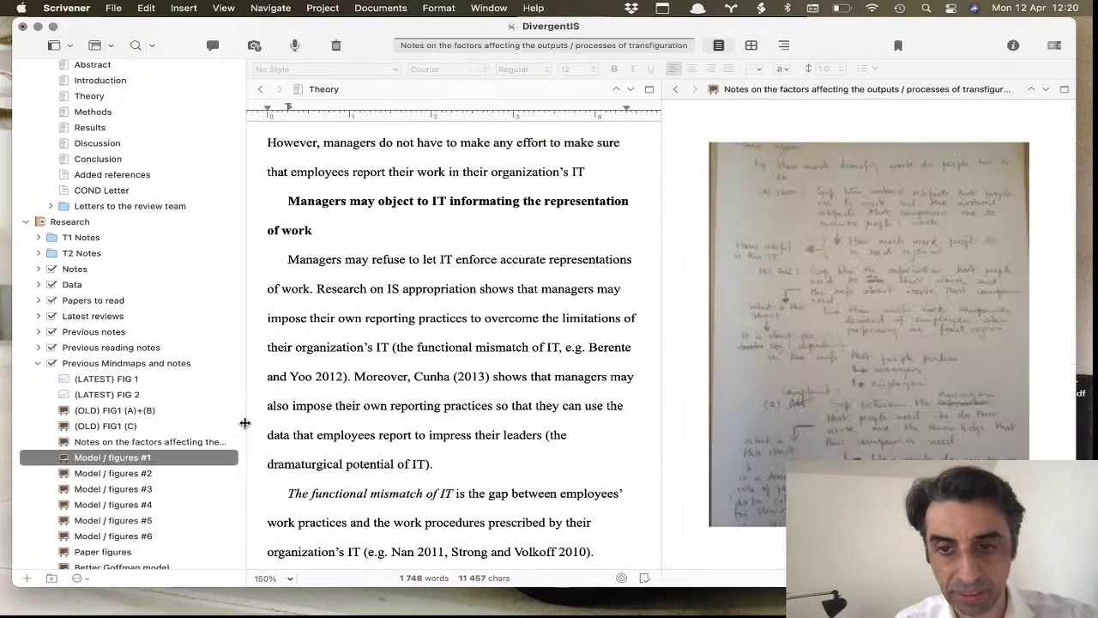
key(Down)
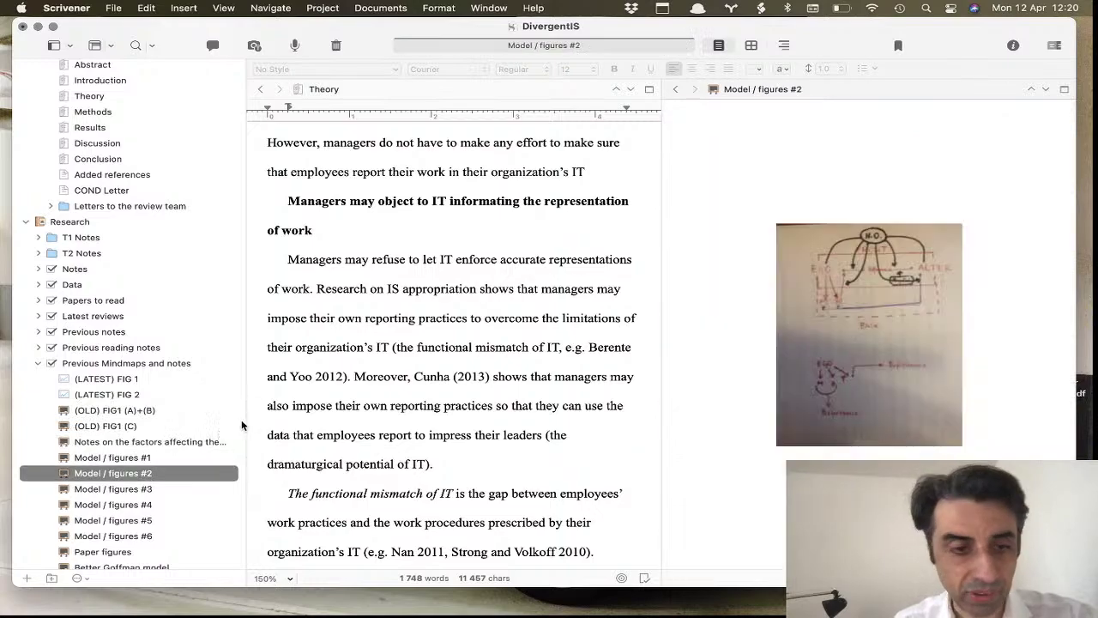
key(Down)
key(Down)
key(Down)
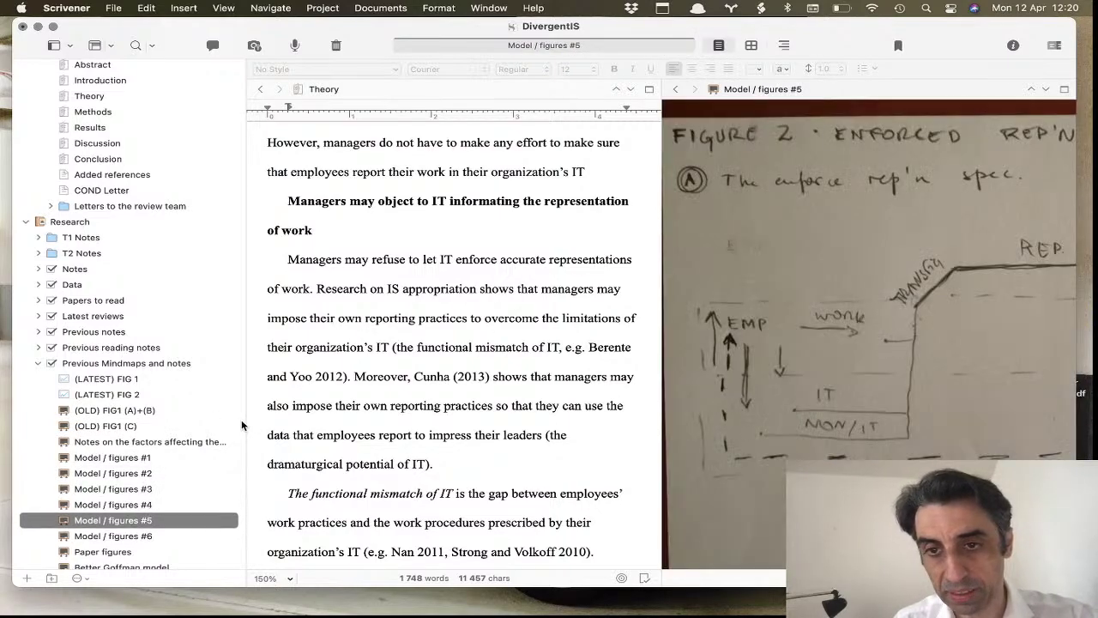
key(Down)
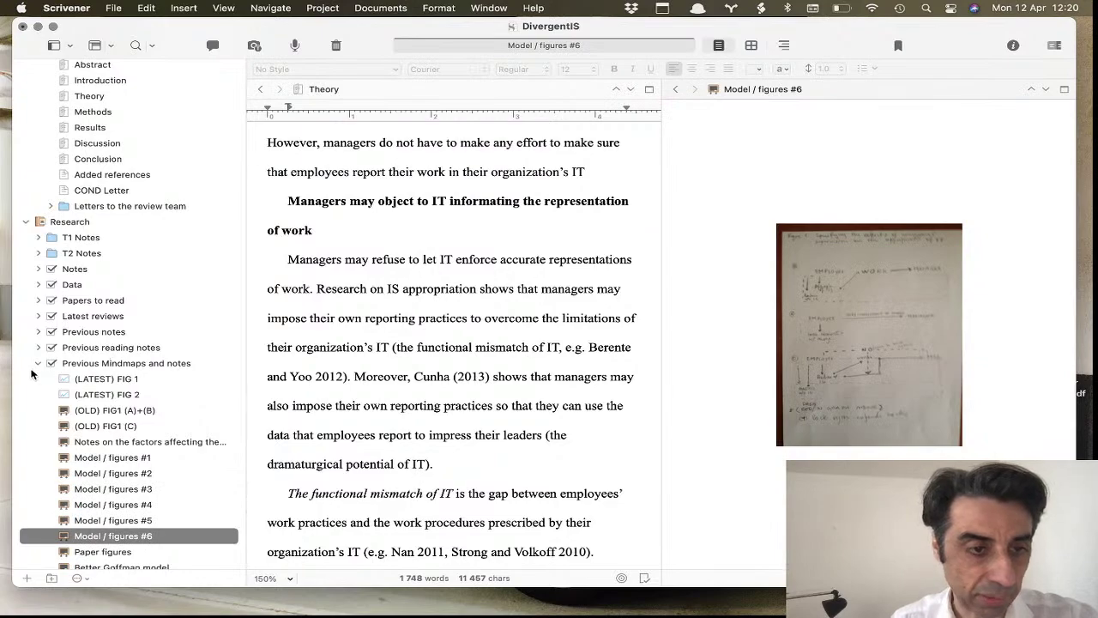
click(38, 364)
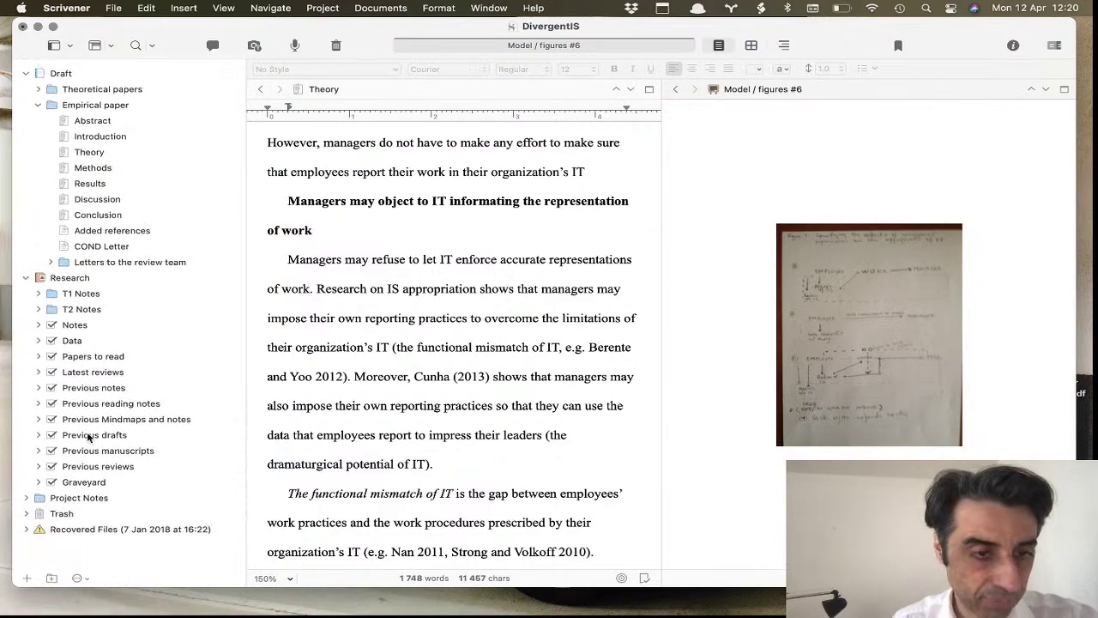
Expand Previous drafts and its RR2 Empirical paper folder to check the sections, and collapse Previous drafts
click(38, 435)
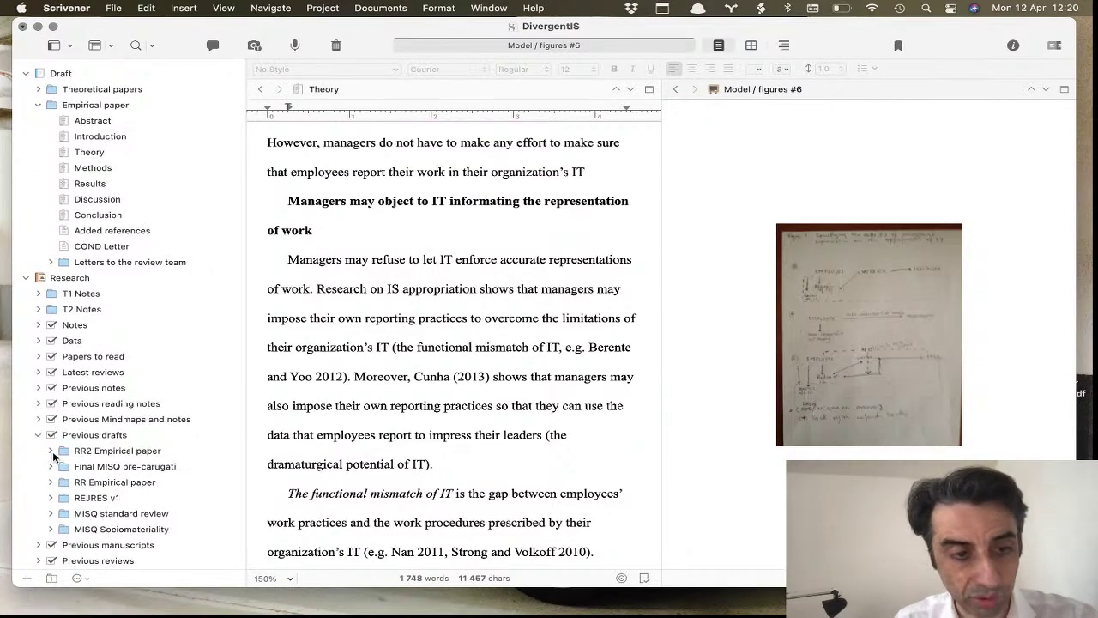
click(51, 451)
click(38, 434)
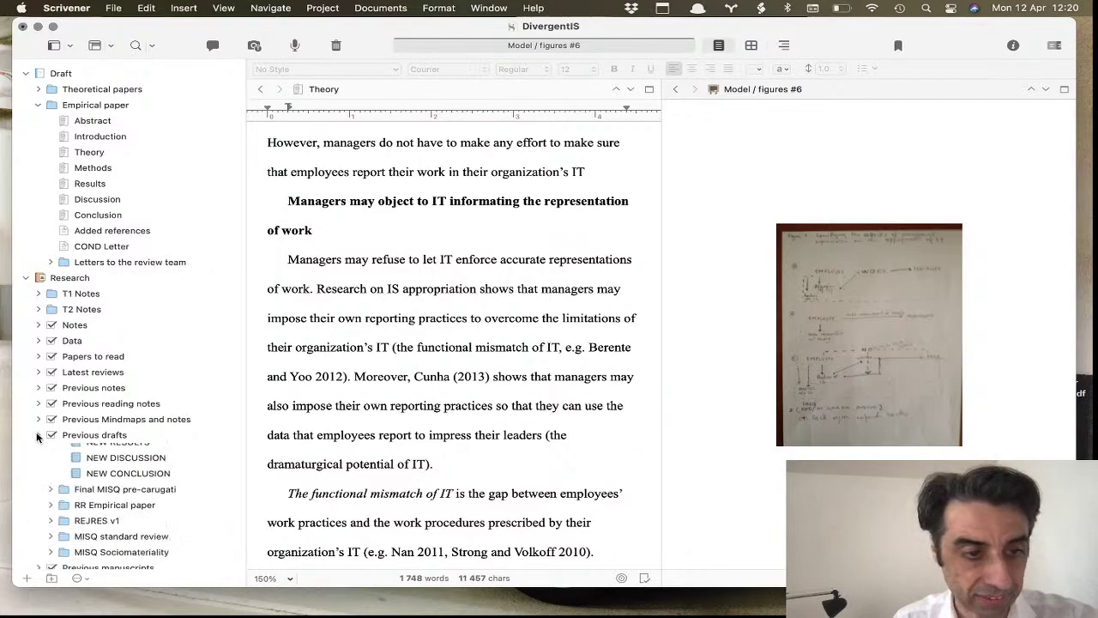
Expand Previous manuscripts, view MISQ RR1, MISQ RR2 and MISQ RR3 in that order, and collapse the group
click(38, 450)
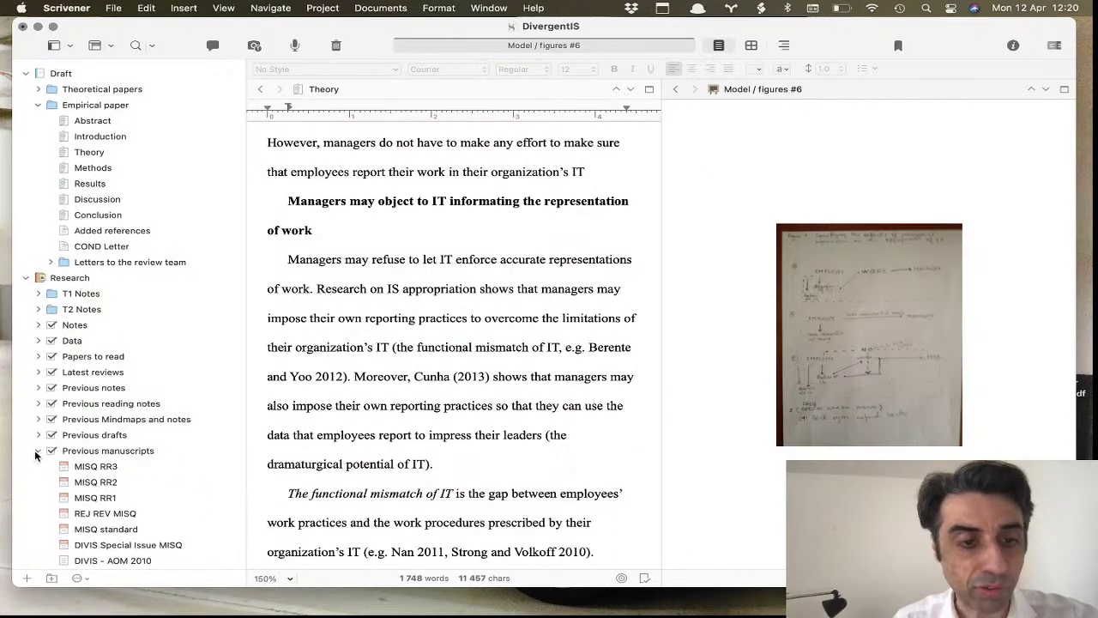
click(102, 496)
key(Up)
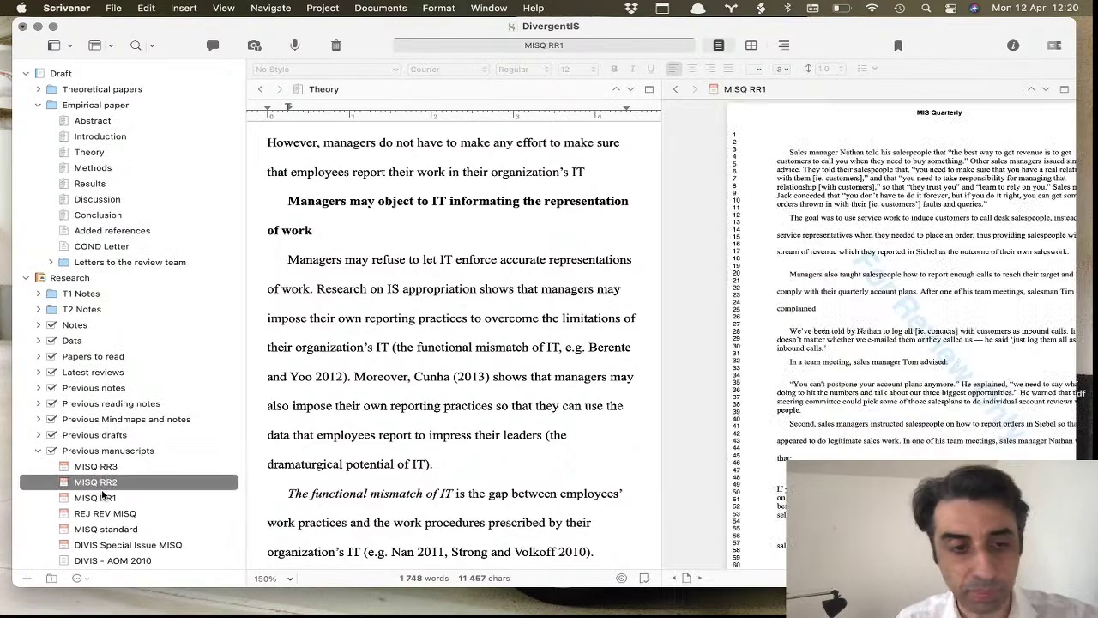
key(Up)
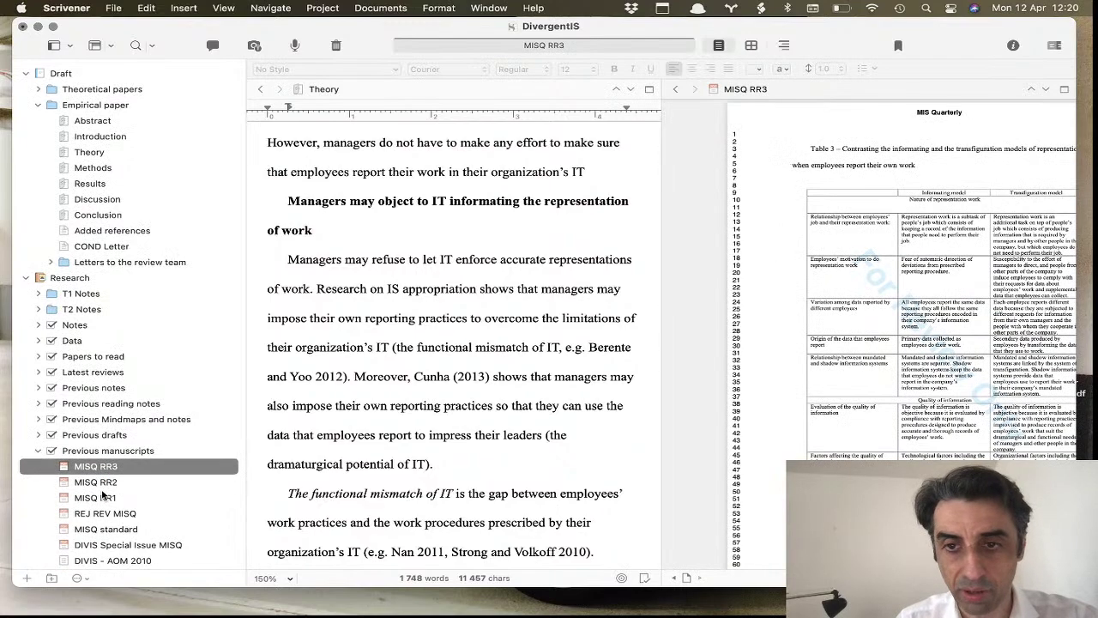
click(38, 450)
Expand Previous reviews and Graveyard to look over their contents, and collapse both groups
click(38, 466)
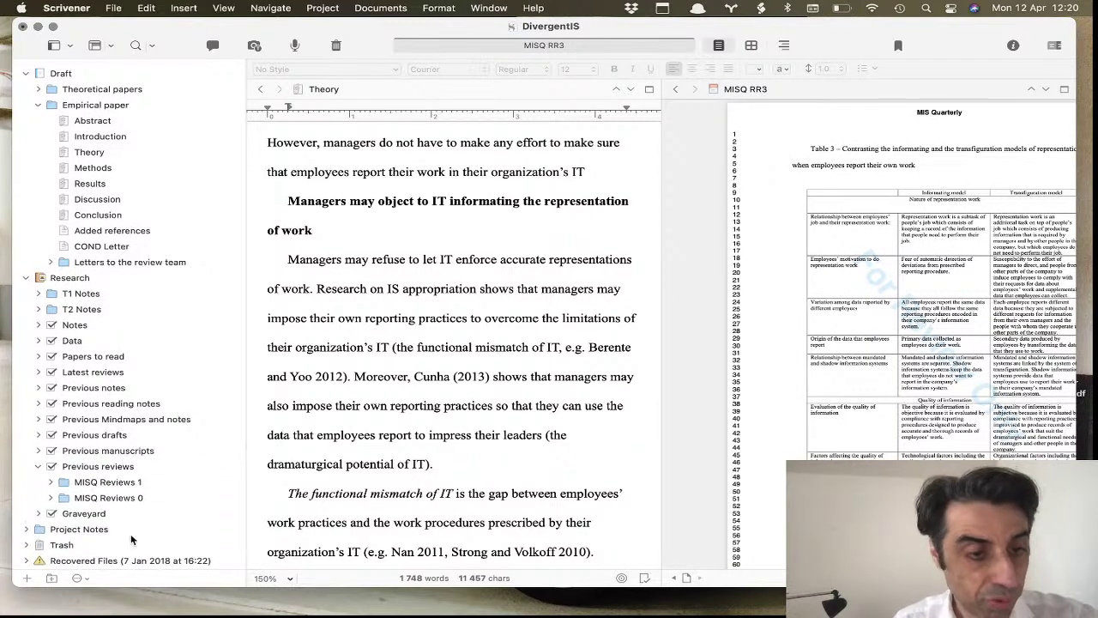
click(38, 512)
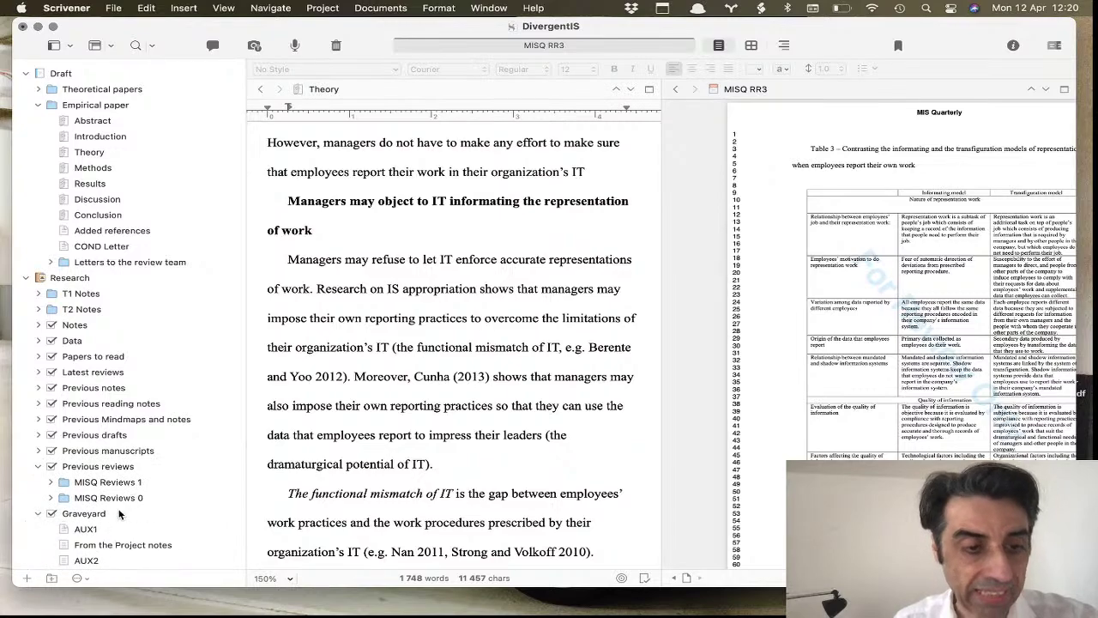
scroll(129, 513, down, 5)
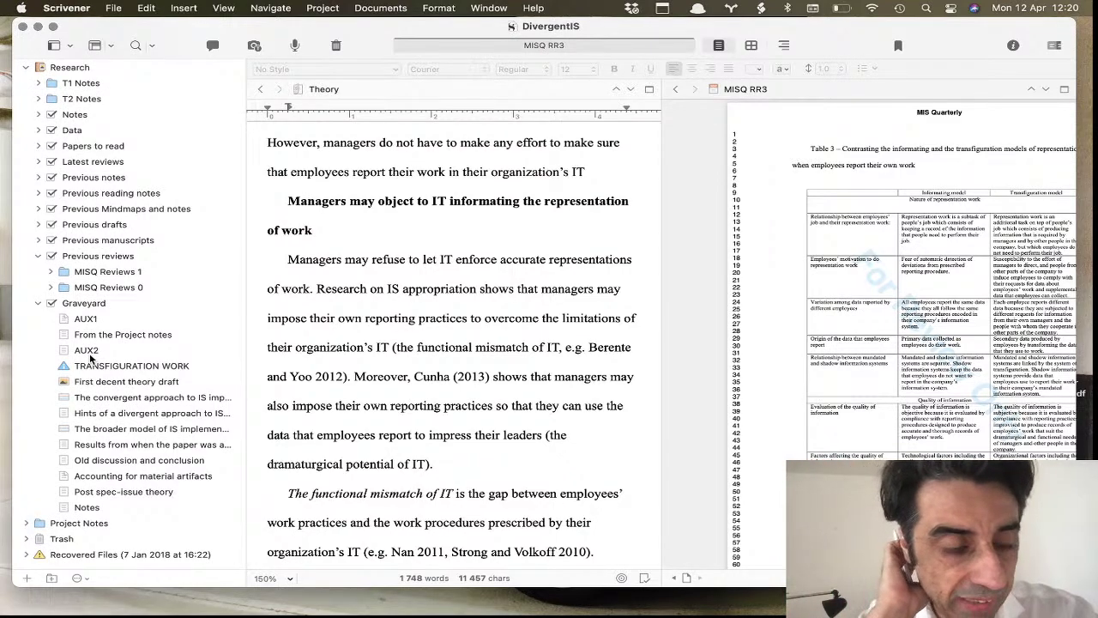
click(39, 303)
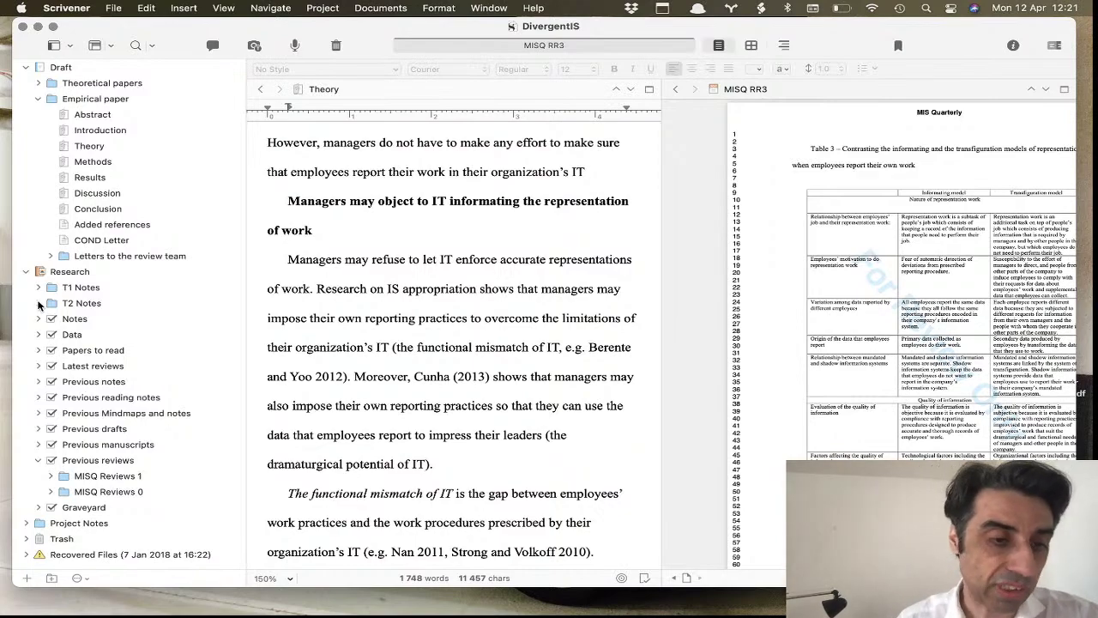
click(37, 461)
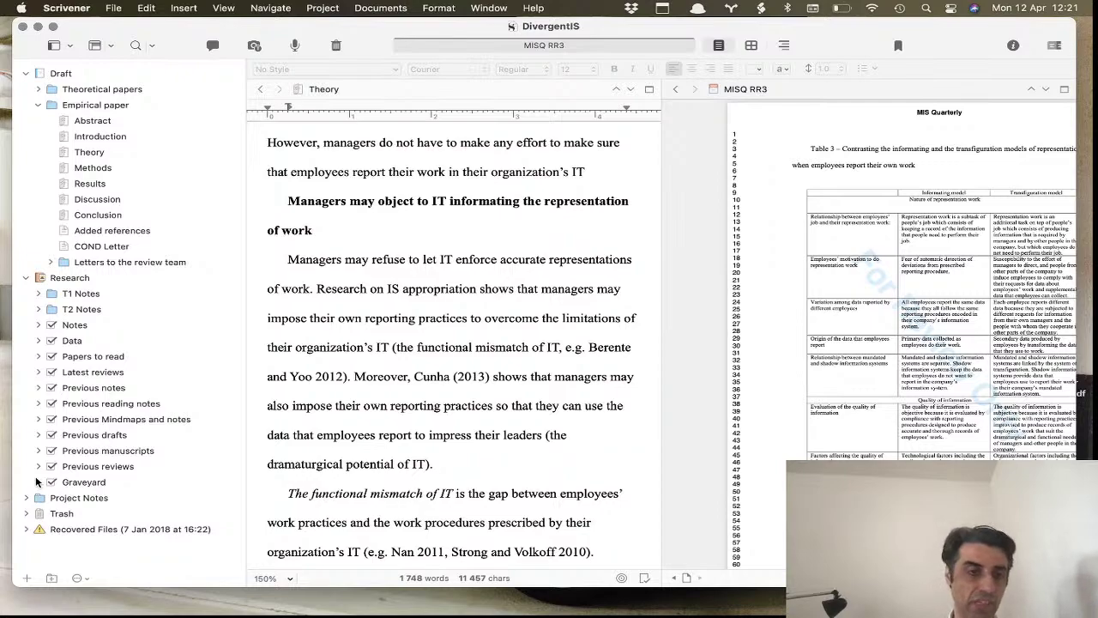
Open Model / figures #4 from Previous Mindmaps and notes beside Theory, and widen the pane that shows it
click(38, 419)
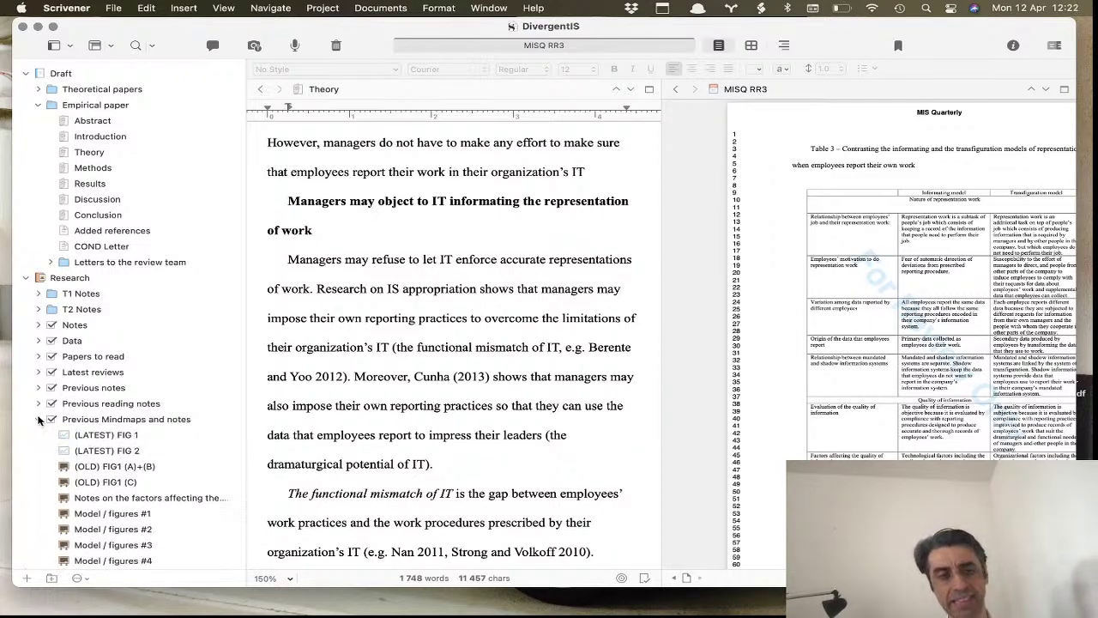
scroll(170, 492, down, 5)
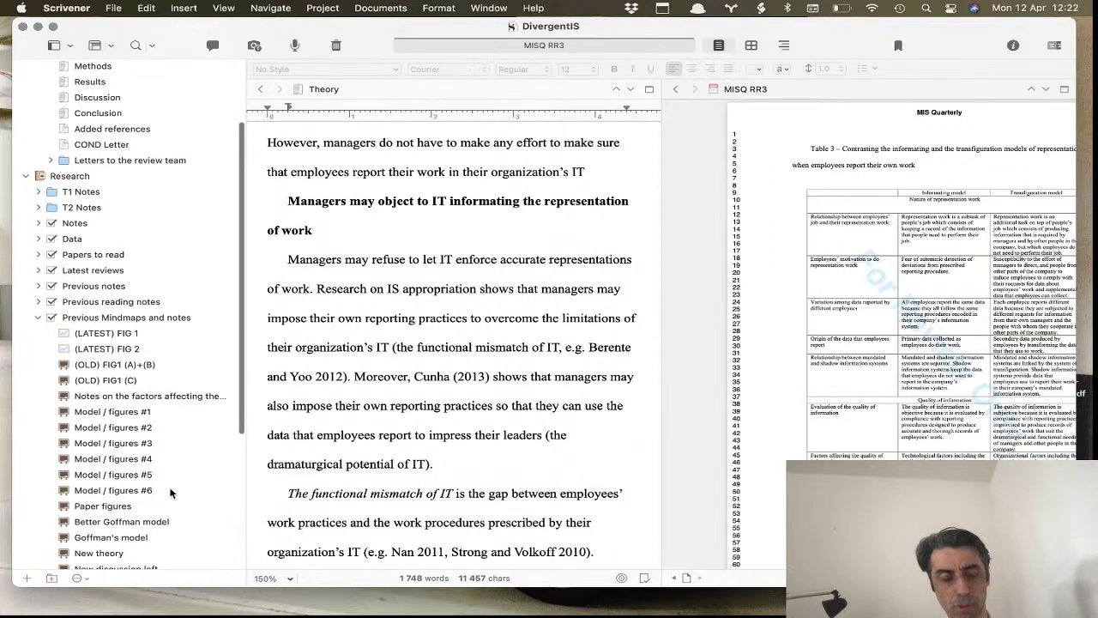
click(140, 458)
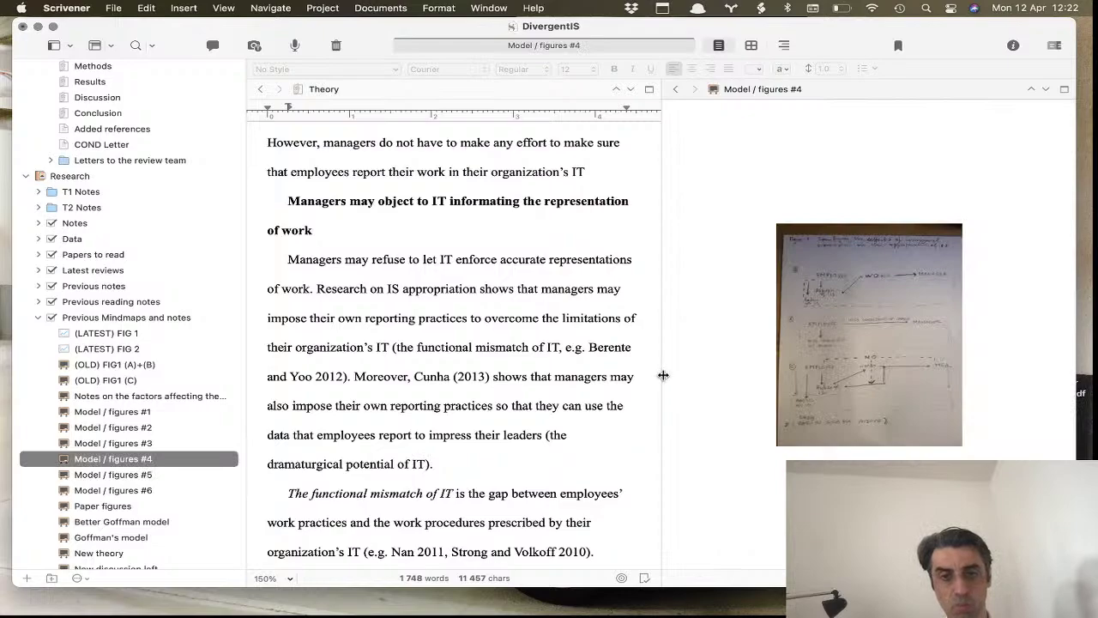
drag(662, 375, 486, 374)
Enlarge the Model / figures #4 image to examine its hand-drawn diagrams, and collapse Previous Mindmaps and notes
scroll(463, 372, up, 1)
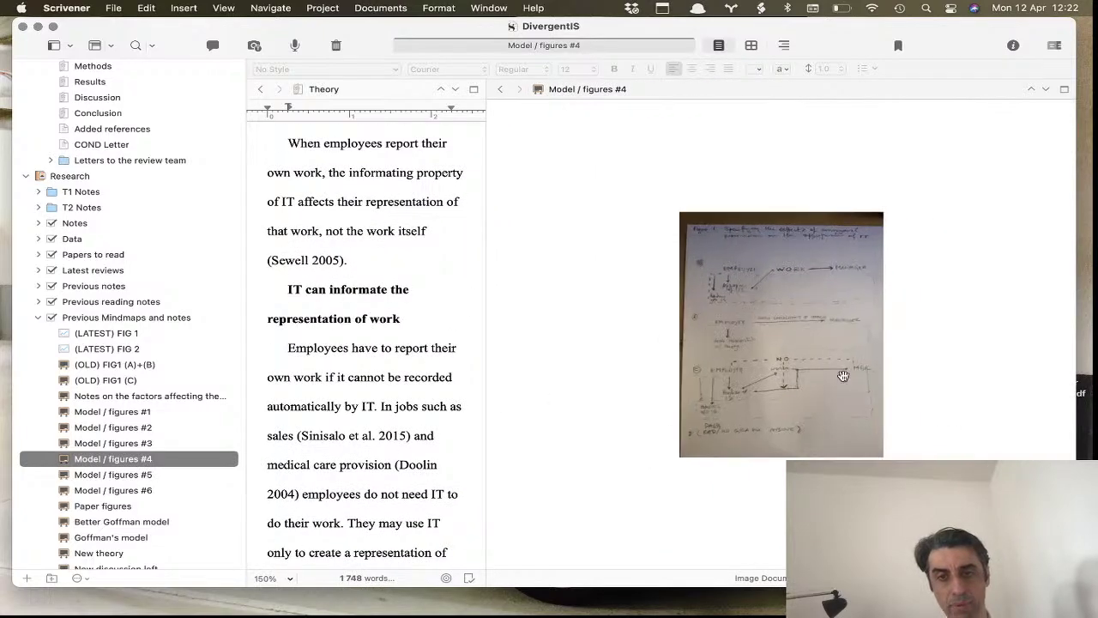
scroll(840, 367, up, 5)
scroll(842, 374, down, 5)
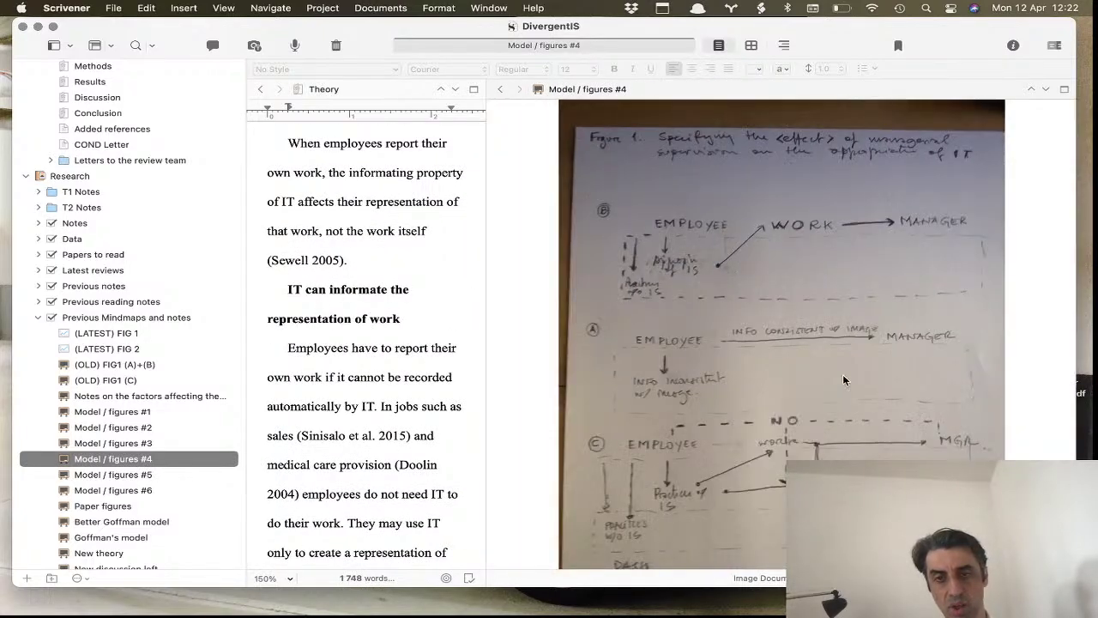
scroll(842, 375, up, 3)
scroll(843, 376, down, 5)
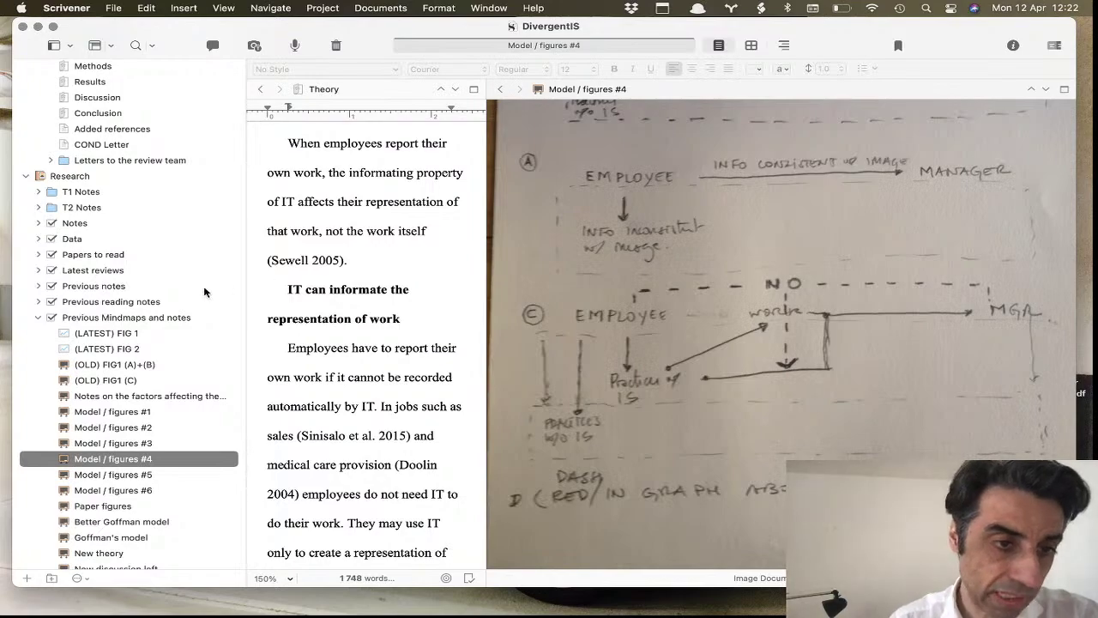
click(38, 317)
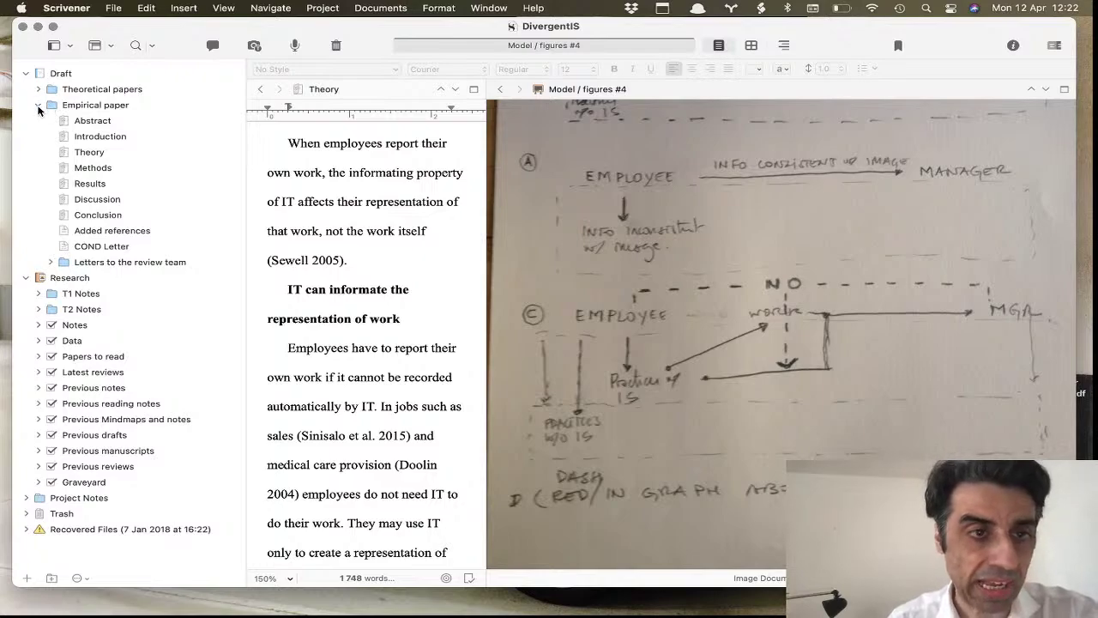
Collapse Empirical paper, and expand Theoretical papers with T1 Representation and T2 SocioMaterial to look over their sections
click(37, 105)
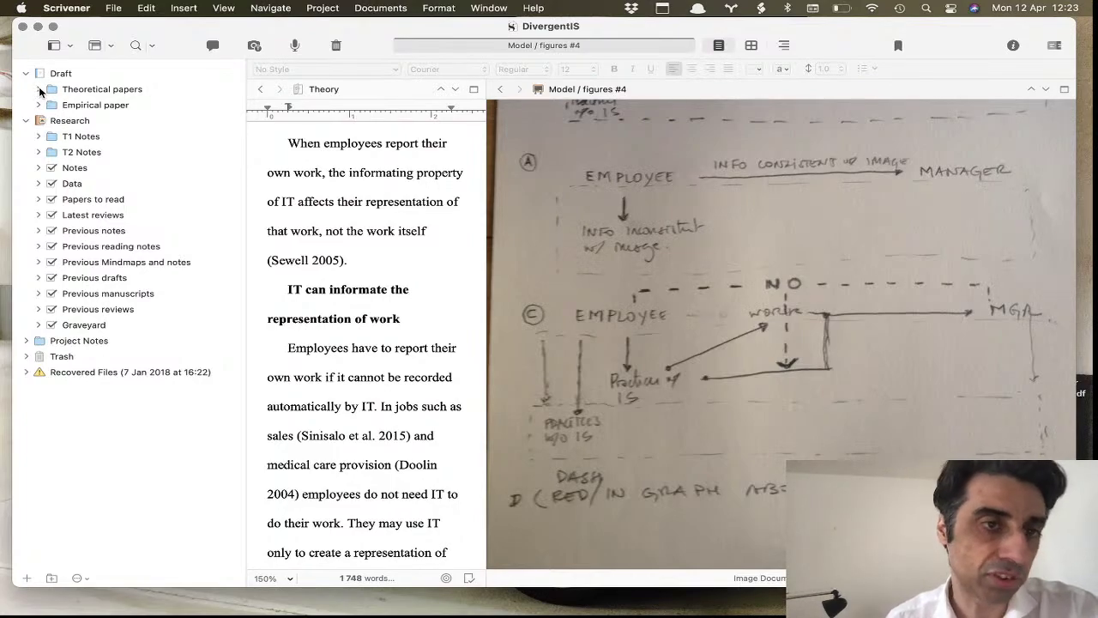
click(39, 89)
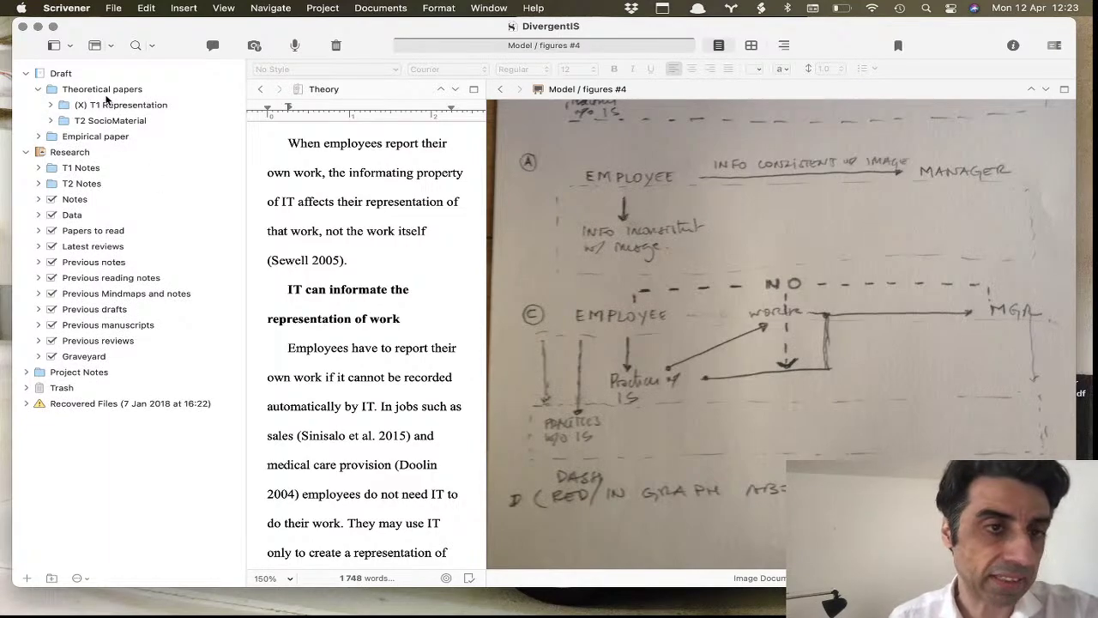
click(50, 105)
click(49, 230)
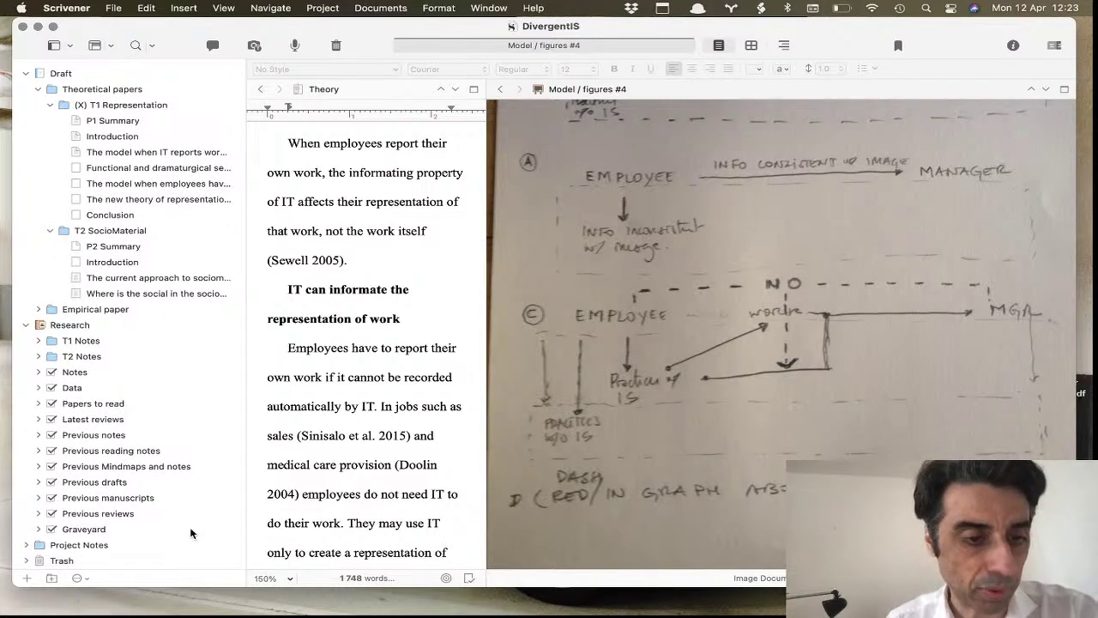
scroll(190, 530, down, 2)
scroll(190, 532, up, 2)
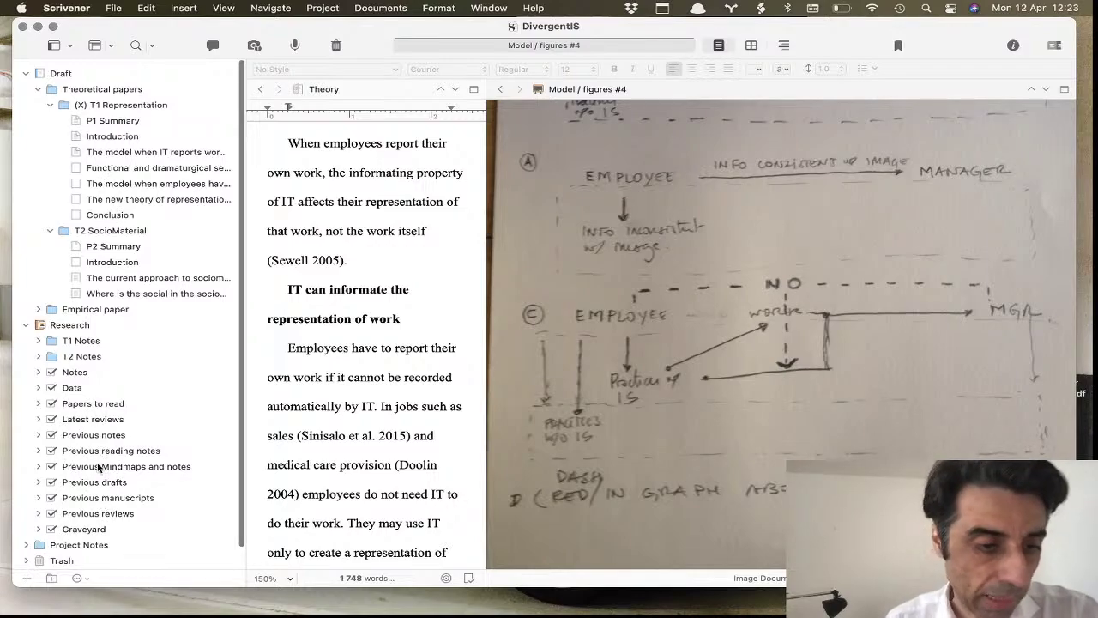
scroll(101, 471, down, 2)
scroll(90, 501, up, 2)
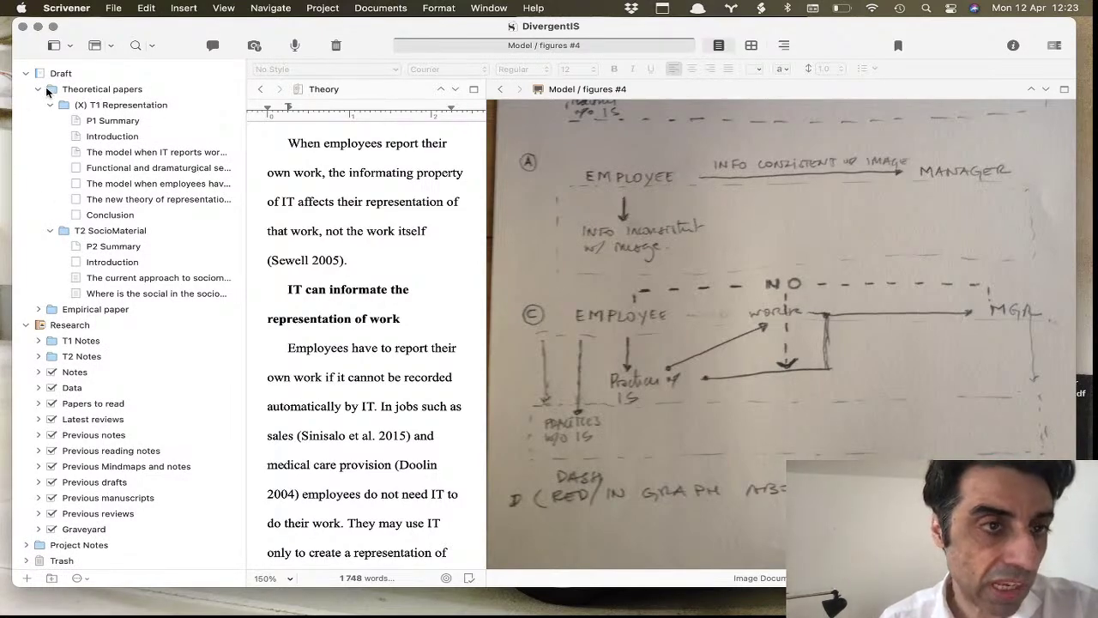
Collapse Draft, expand Previous drafts to look over the archived versions, and collapse RR2 Empirical paper
click(25, 74)
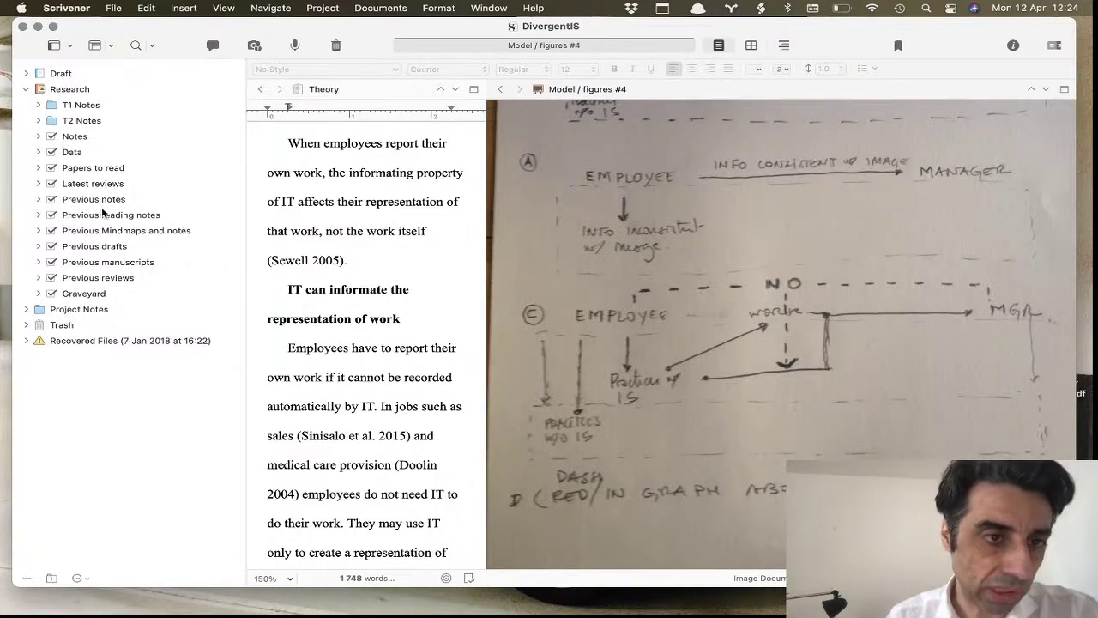
click(38, 246)
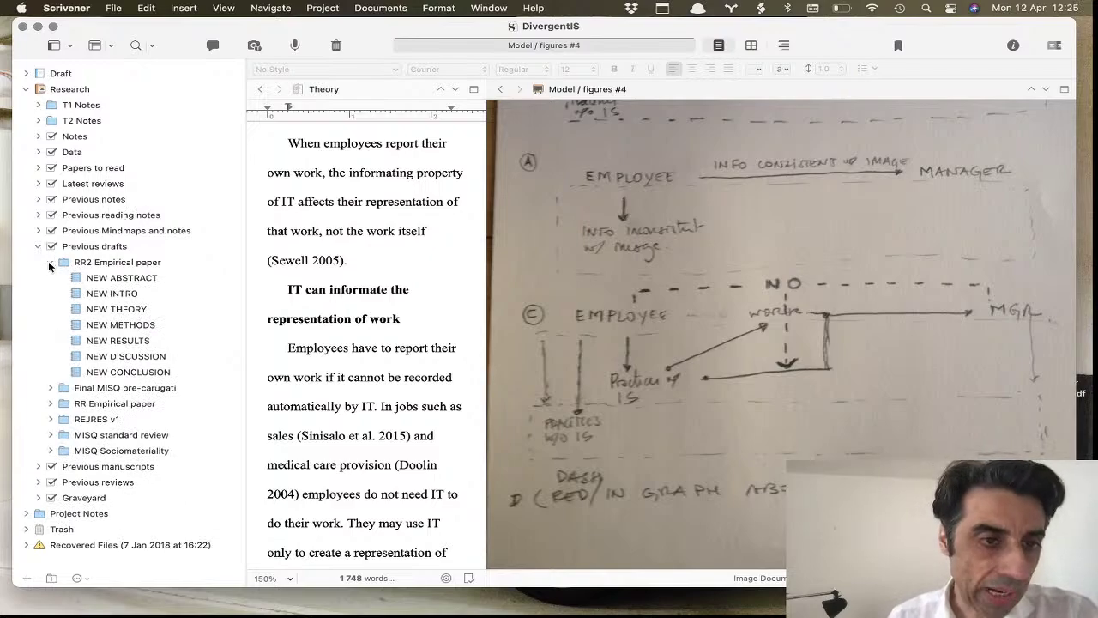
click(48, 261)
Expand the Final MISQ draft and its Empirical paper with Theory, Methods, Results and Discussion to look over their sections
click(52, 278)
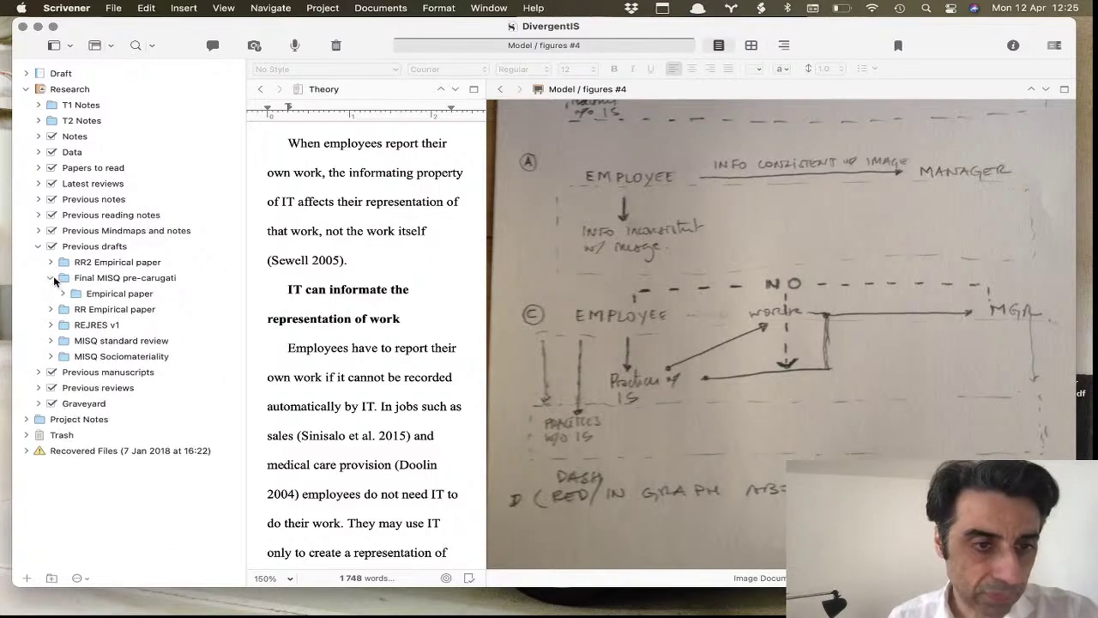
click(63, 294)
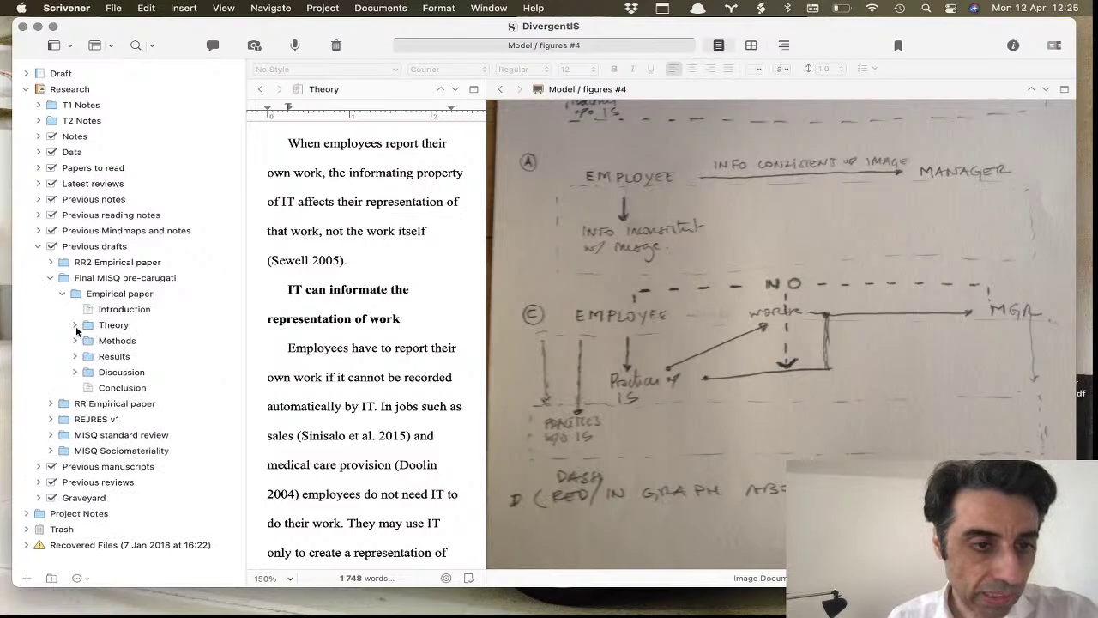
click(76, 325)
click(75, 387)
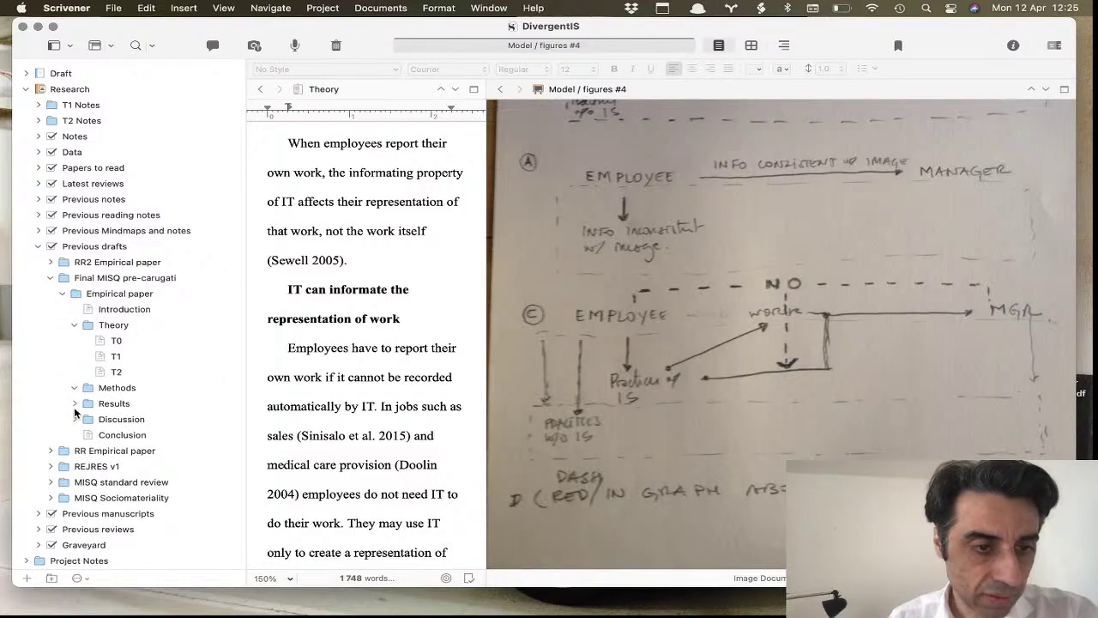
click(74, 403)
click(75, 434)
scroll(153, 466, down, 2)
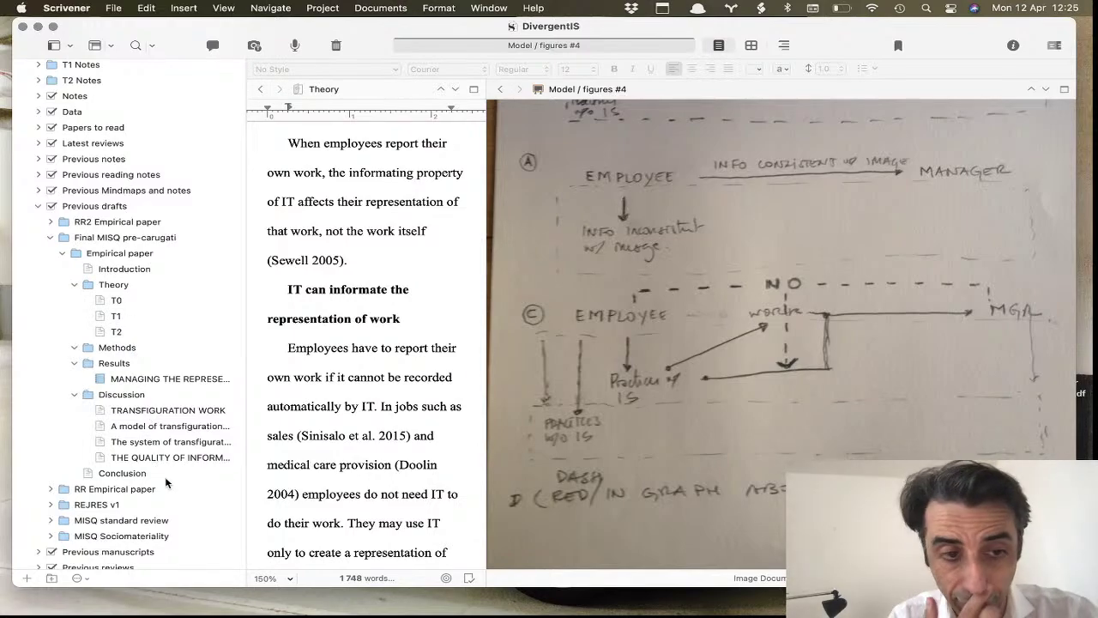
Open TRANSFIGURATION WORK from Discussion, look over the icons available for it, and leave its icon as it is
right_click(168, 412)
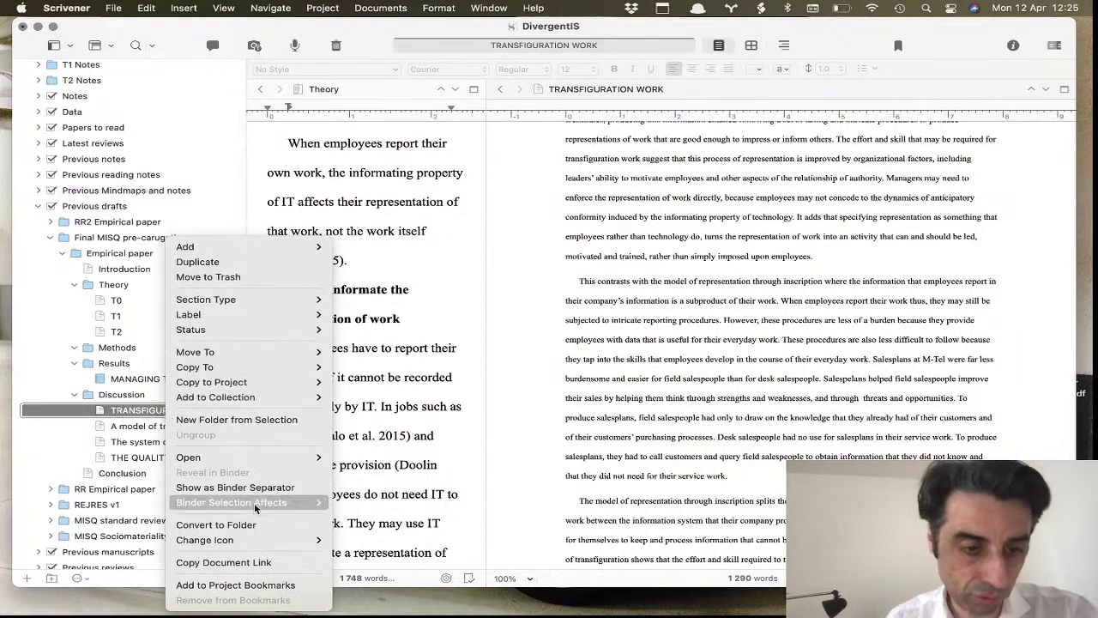
mouse_move(260, 534)
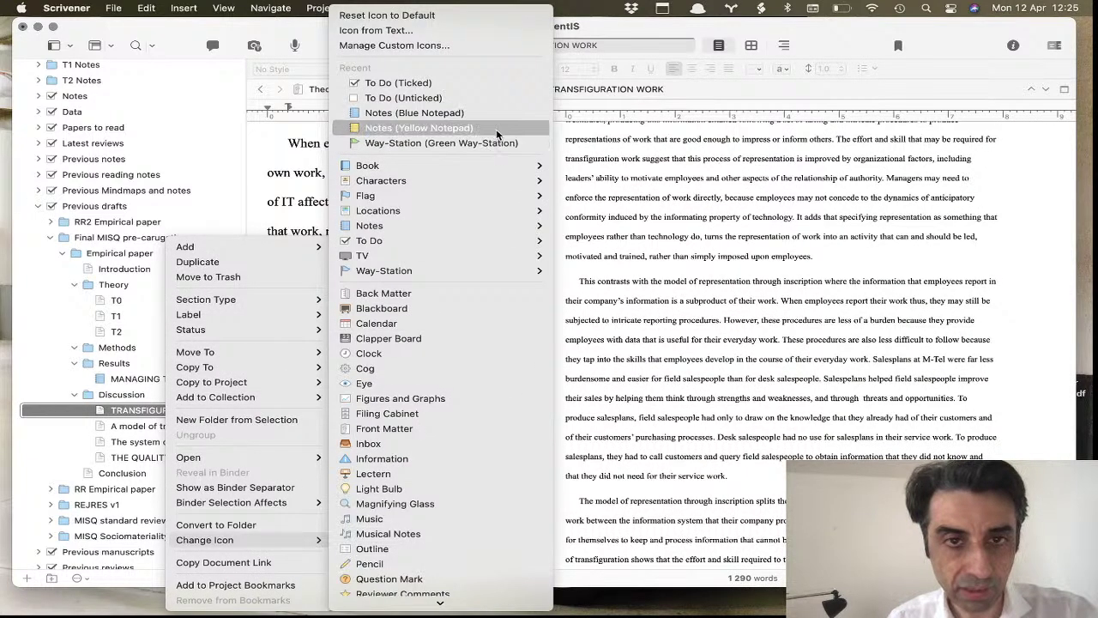
mouse_move(506, 231)
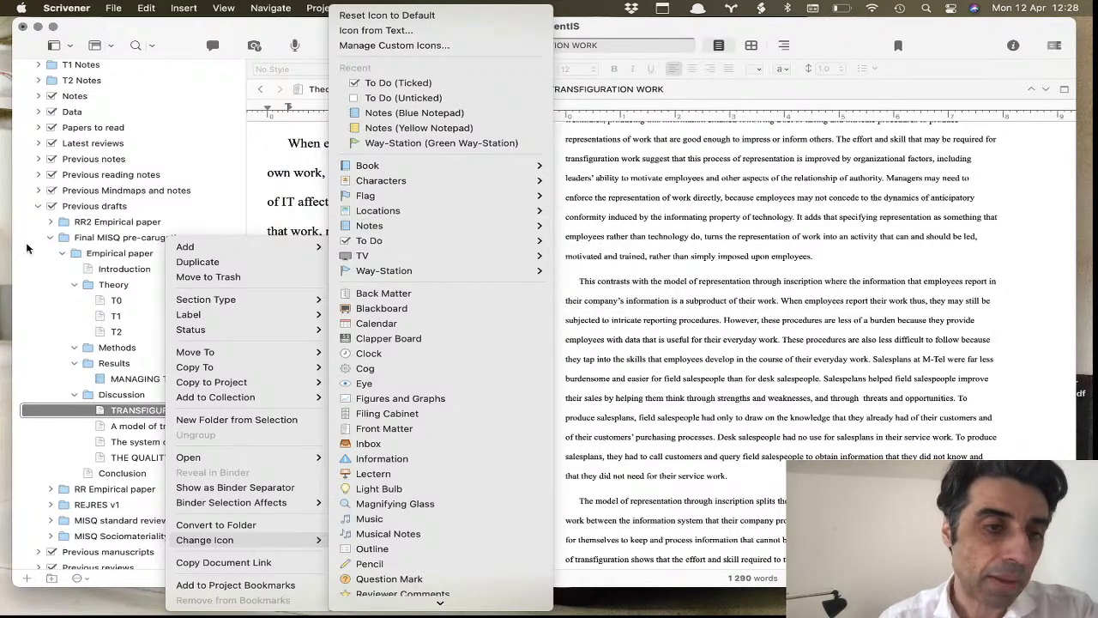
click(17, 272)
scroll(17, 273, down, 3)
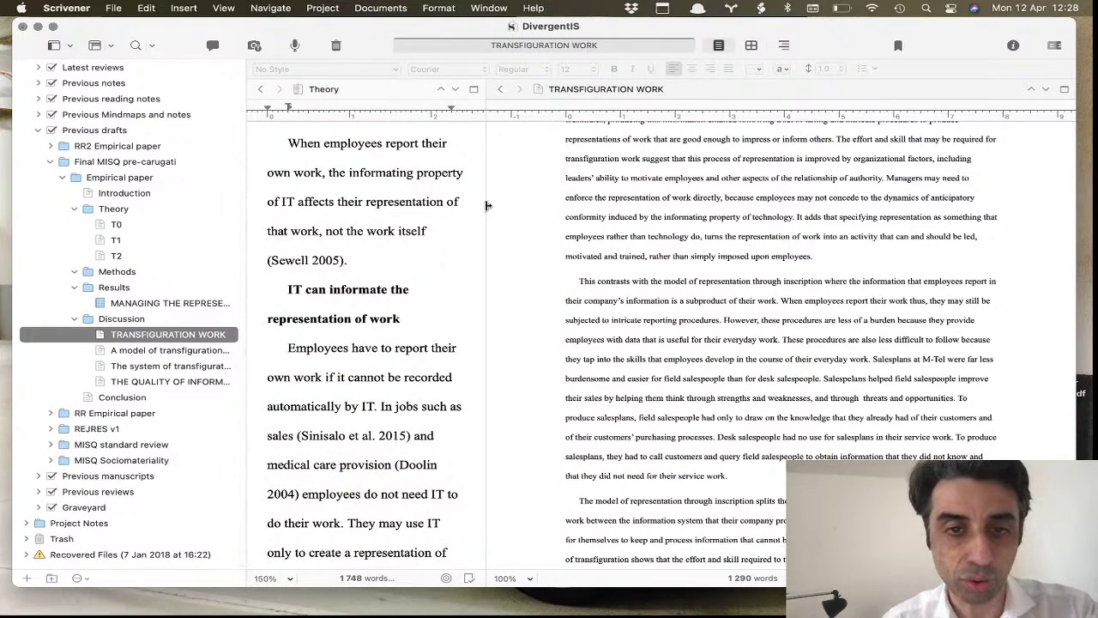
Remove the editor split so that only Theory stays open, and widen the binder to show the full document titles
click(435, 215)
key(super+apostrophe)
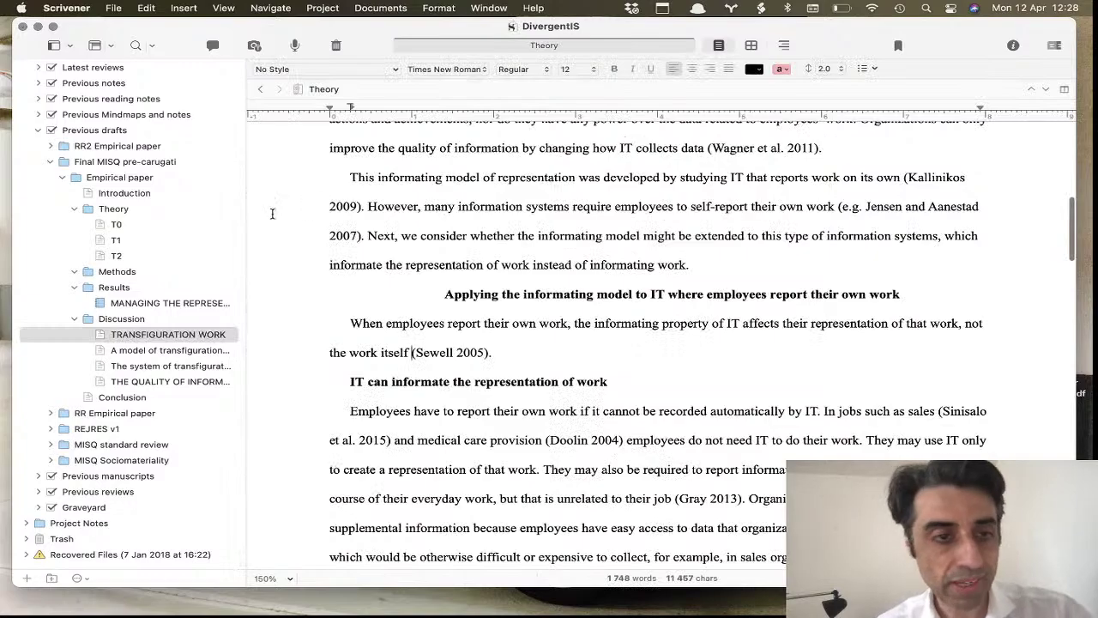
drag(247, 203, 564, 206)
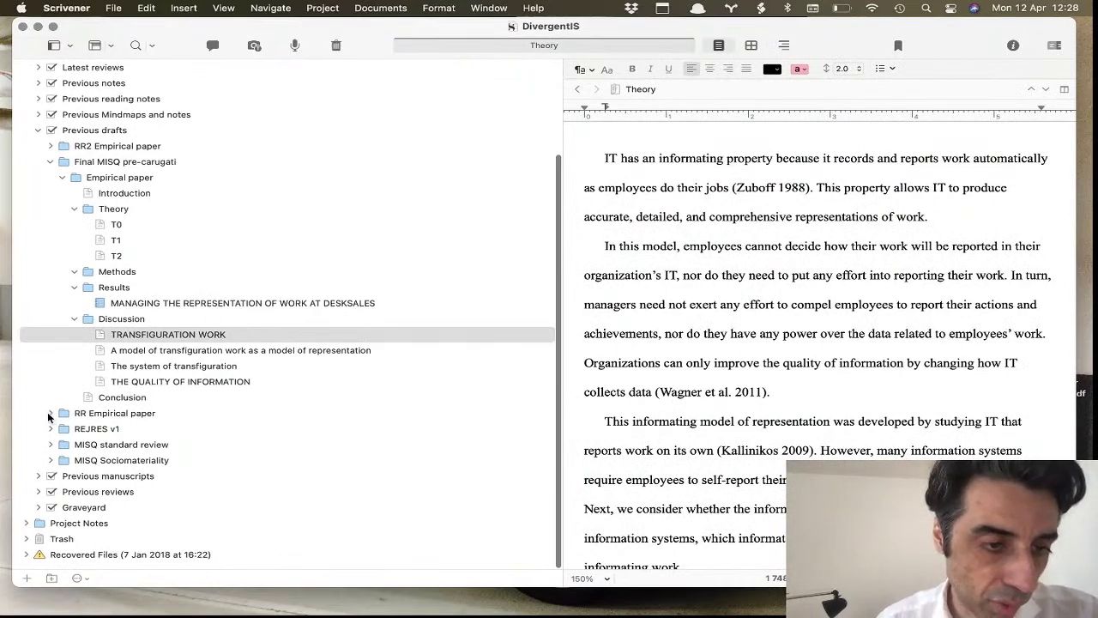
Glance into RR Empirical paper, collapse the Final MISQ draft, and glance into Papers to read
click(49, 415)
click(50, 413)
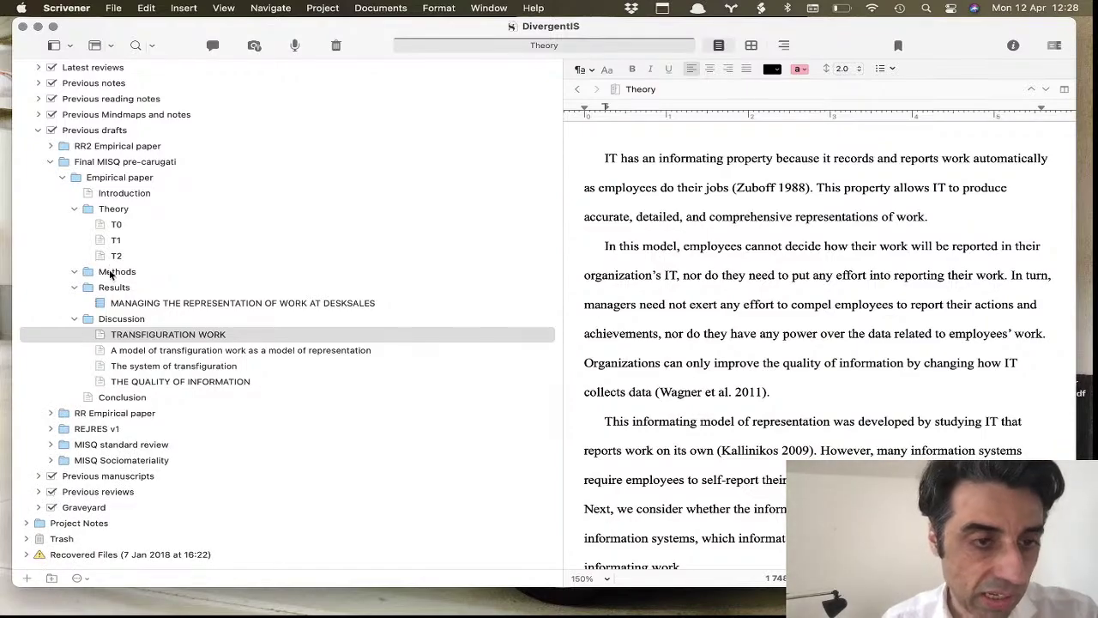
click(50, 162)
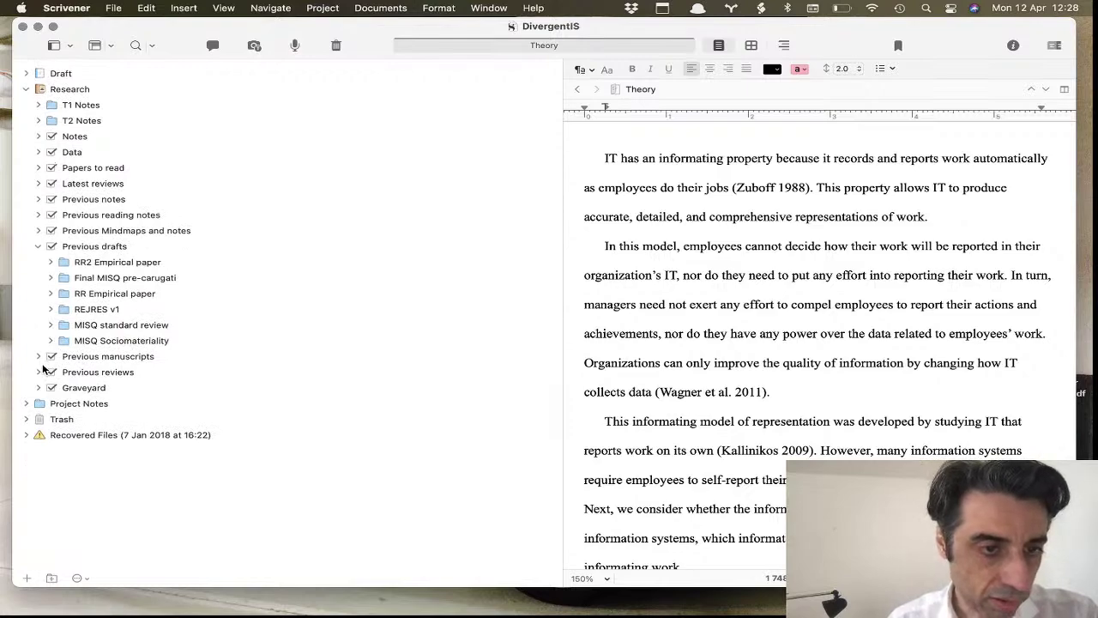
click(37, 167)
click(38, 168)
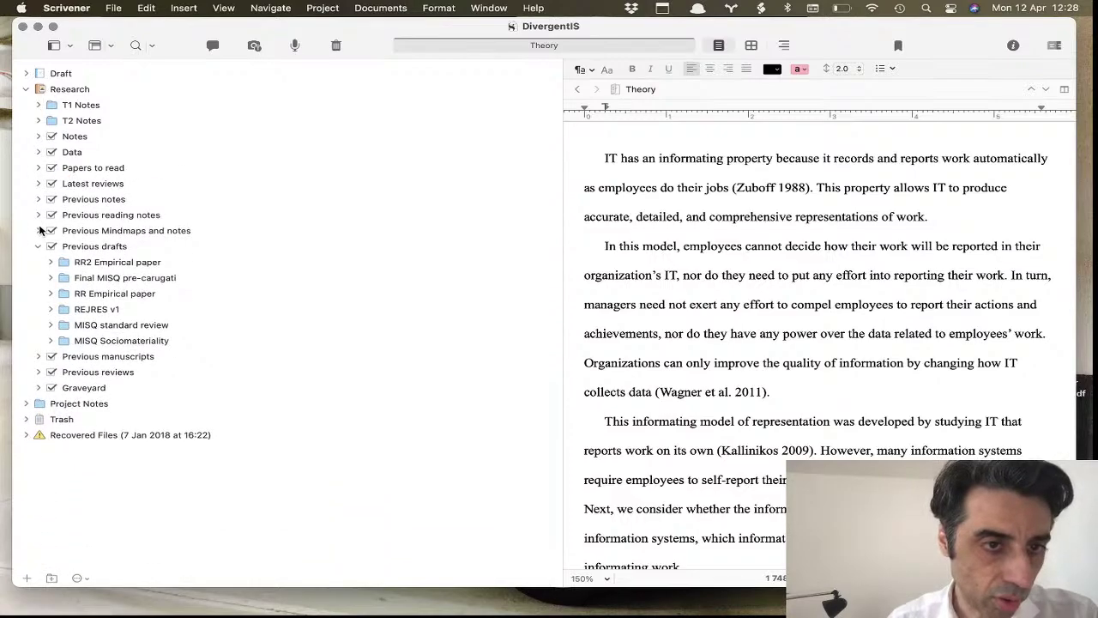
Open Model / figures #1 from Previous Mindmaps and notes, fit the whole image in view, and narrow the binder
click(37, 231)
click(138, 329)
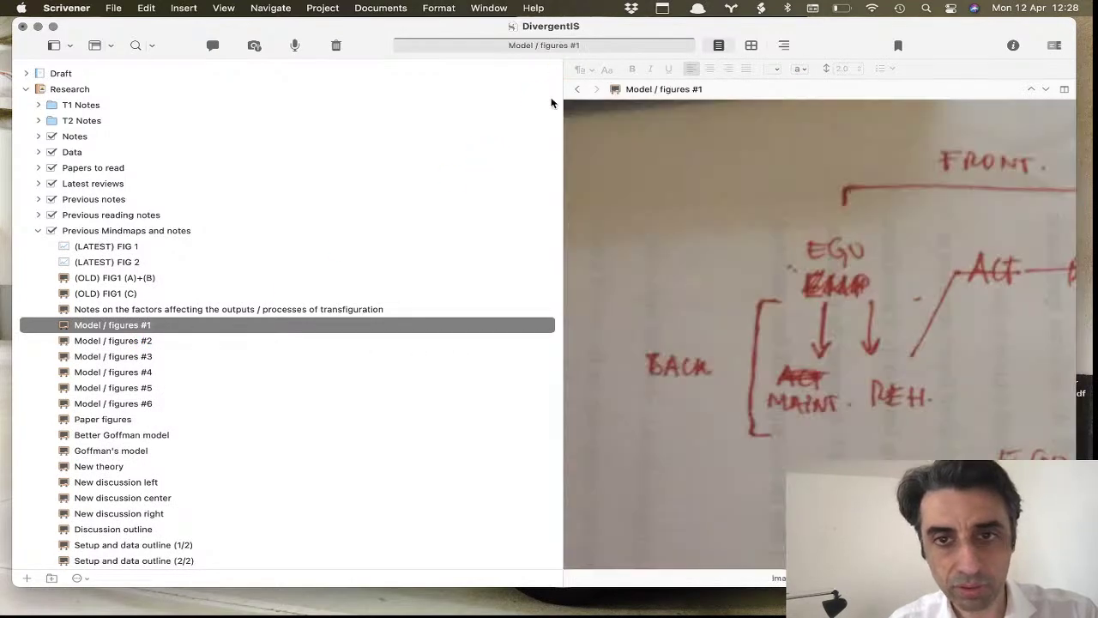
click(711, 274)
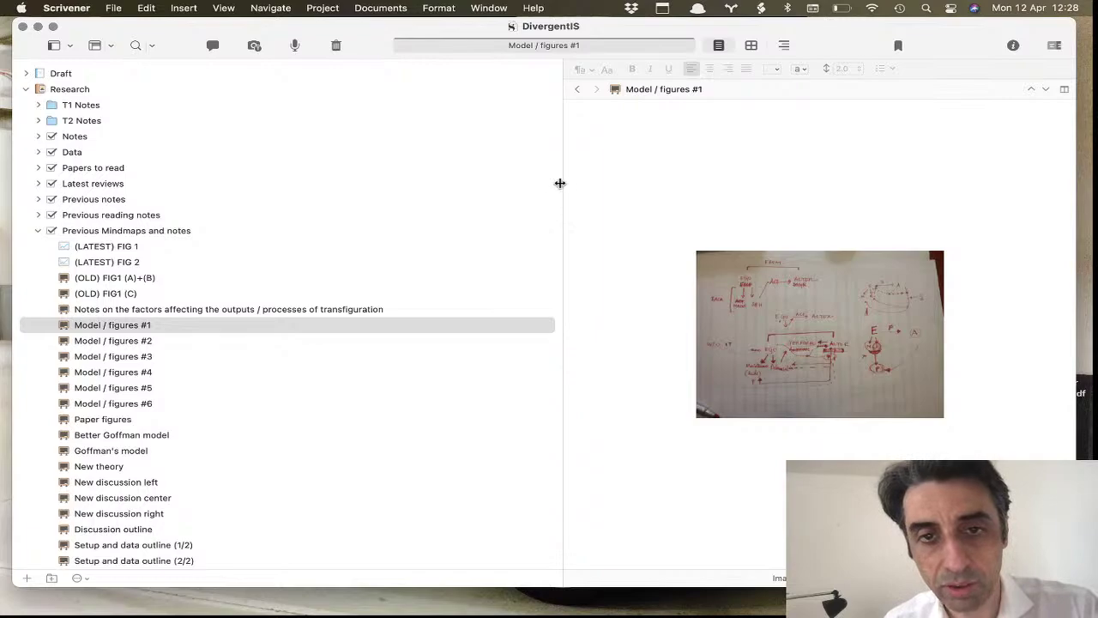
drag(562, 181, 407, 197)
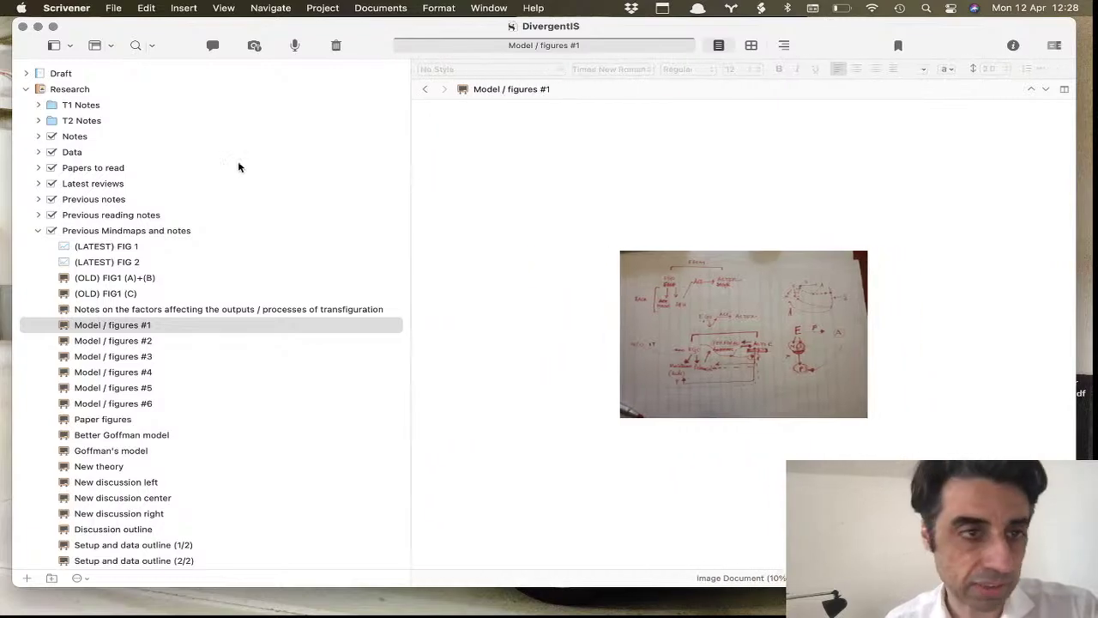
right_click(31, 76)
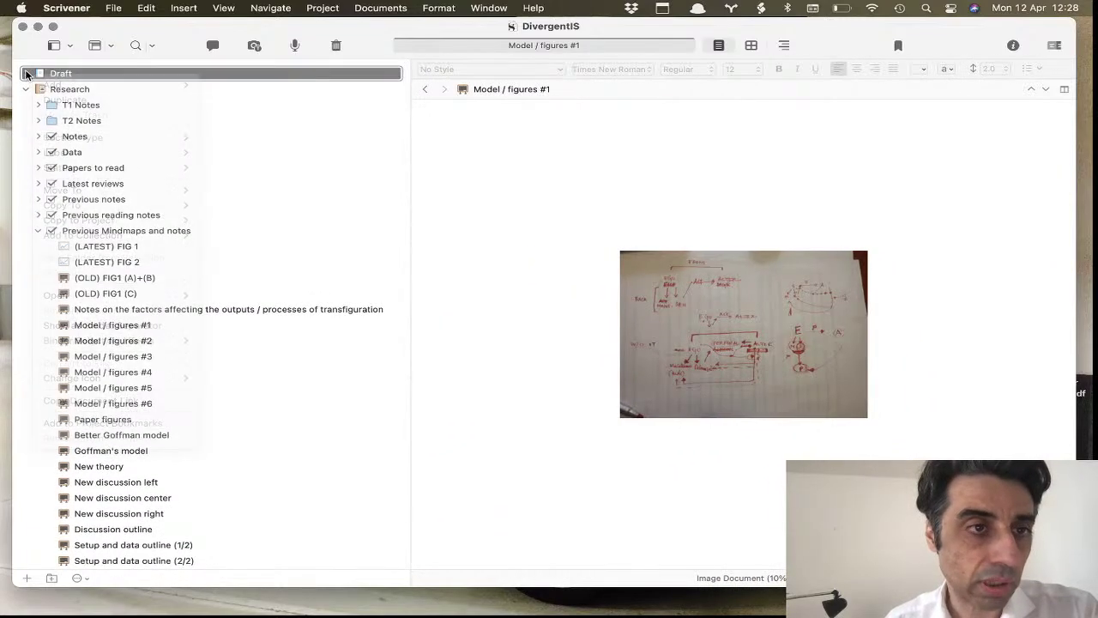
click(27, 75)
right_click(26, 74)
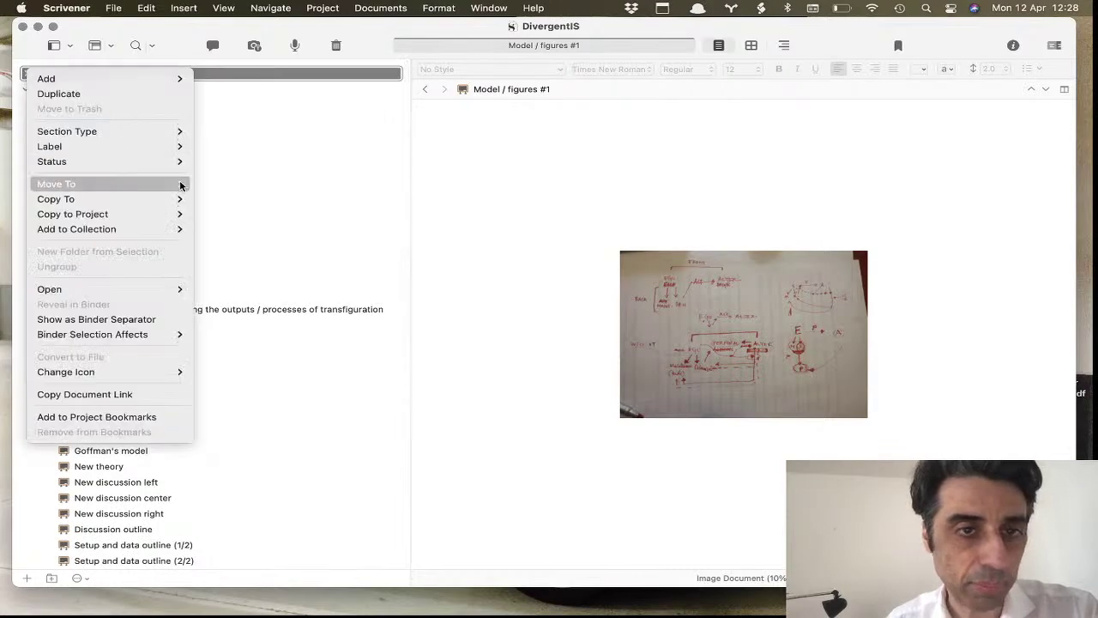
click(298, 169)
Expand Draft and open P1 Summary under T1 Representation to read through the paper's goal and motivation
click(25, 74)
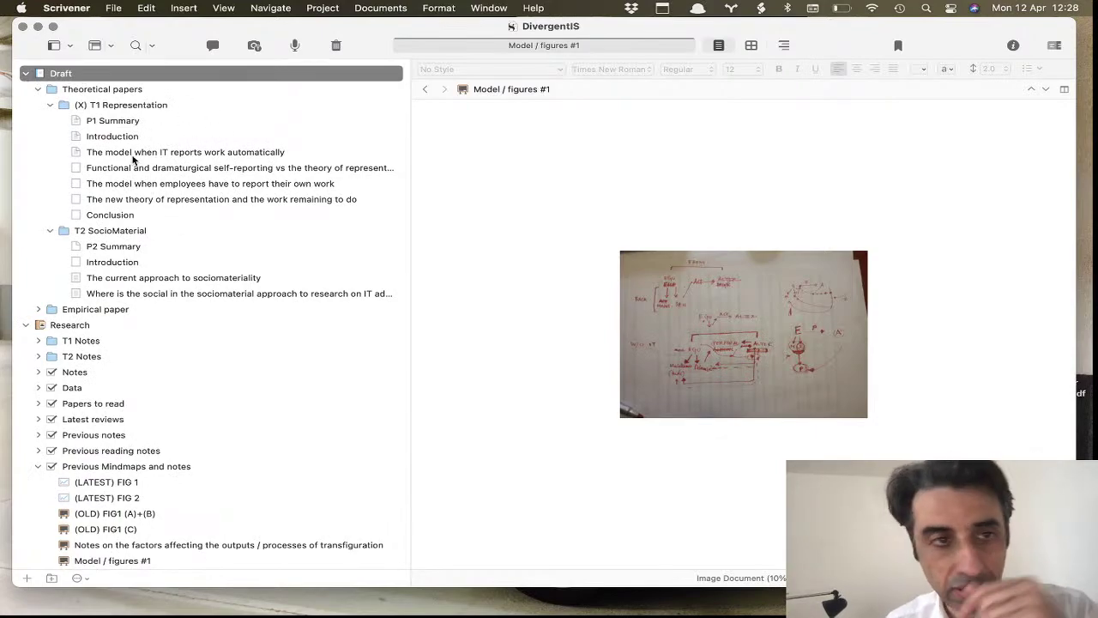
click(101, 89)
click(116, 120)
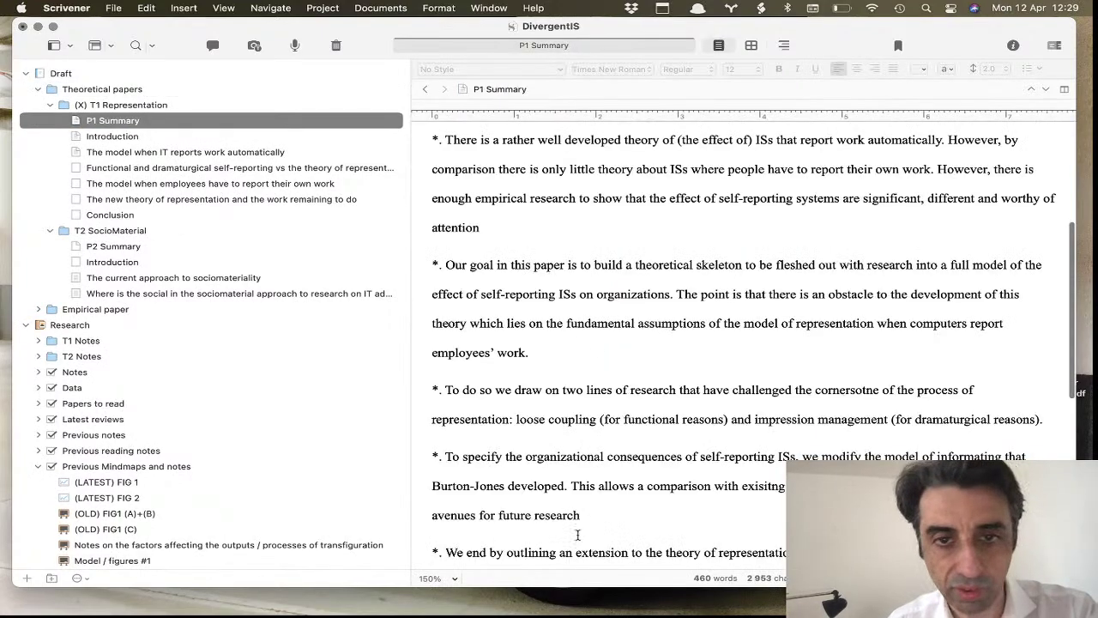
scroll(577, 535, down, 5)
scroll(589, 530, up, 10)
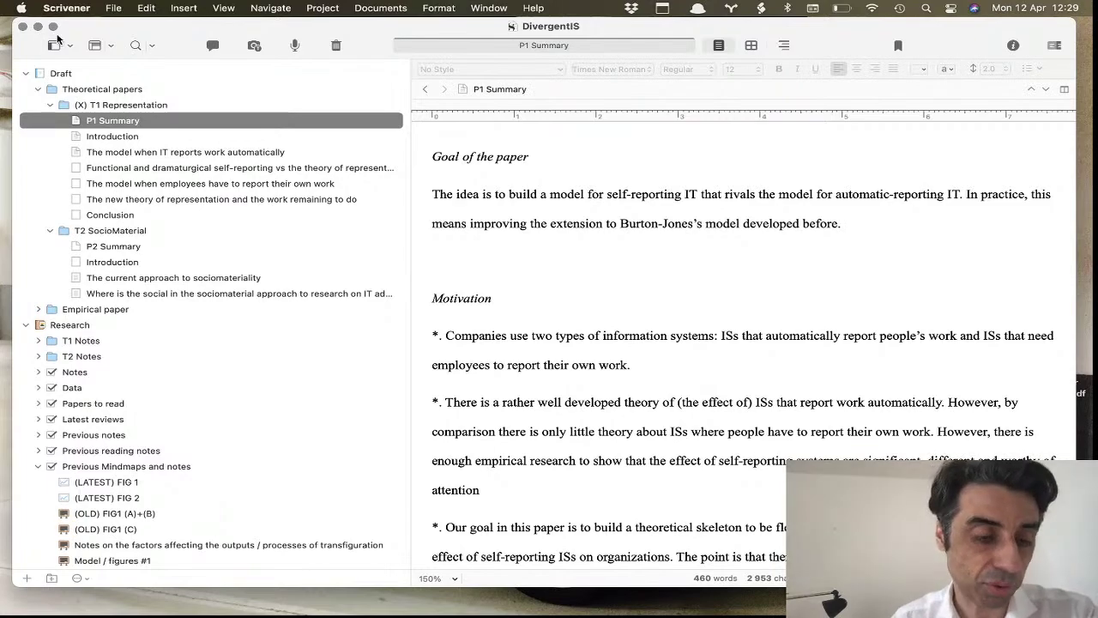
Collapse the Previous Mindmaps and notes group and the Previous drafts group under Research
scroll(18, 319, down, 10)
scroll(18, 319, up, 10)
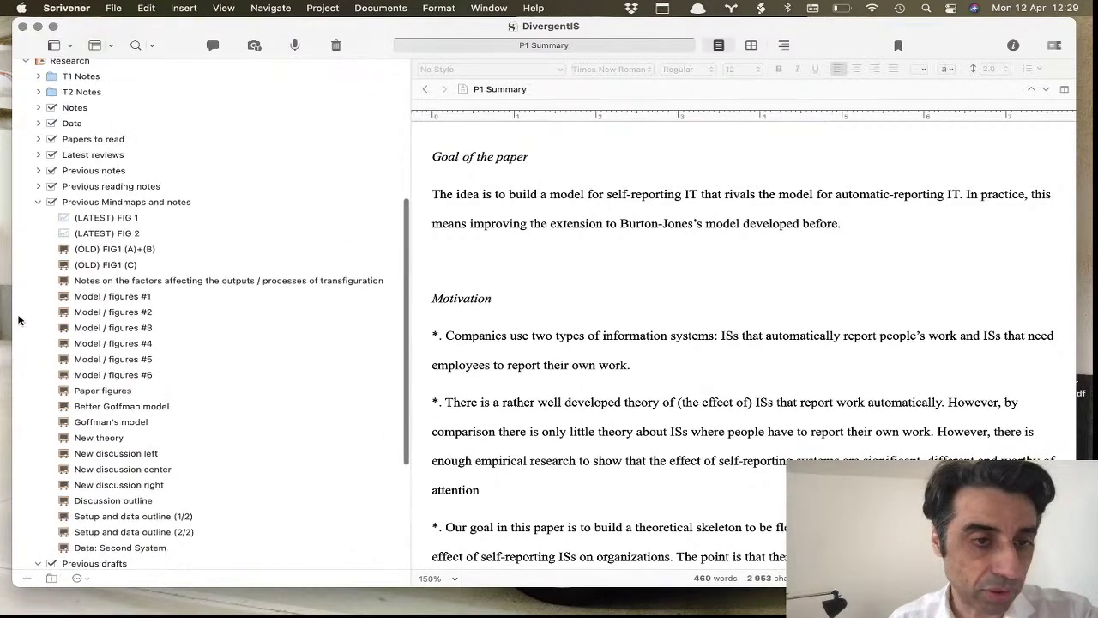
click(36, 345)
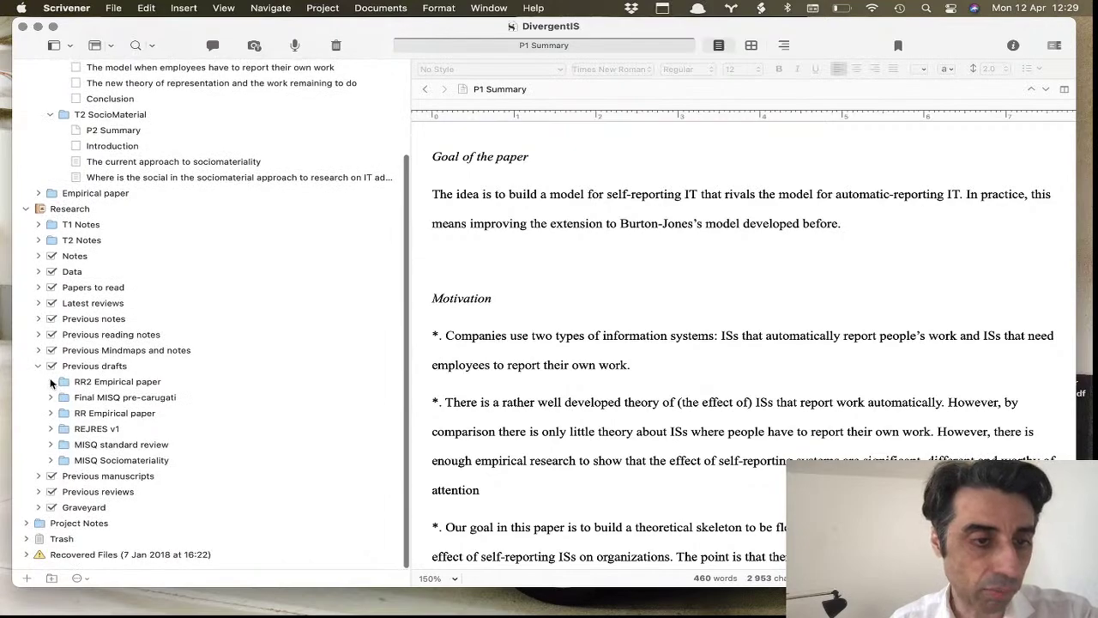
click(38, 370)
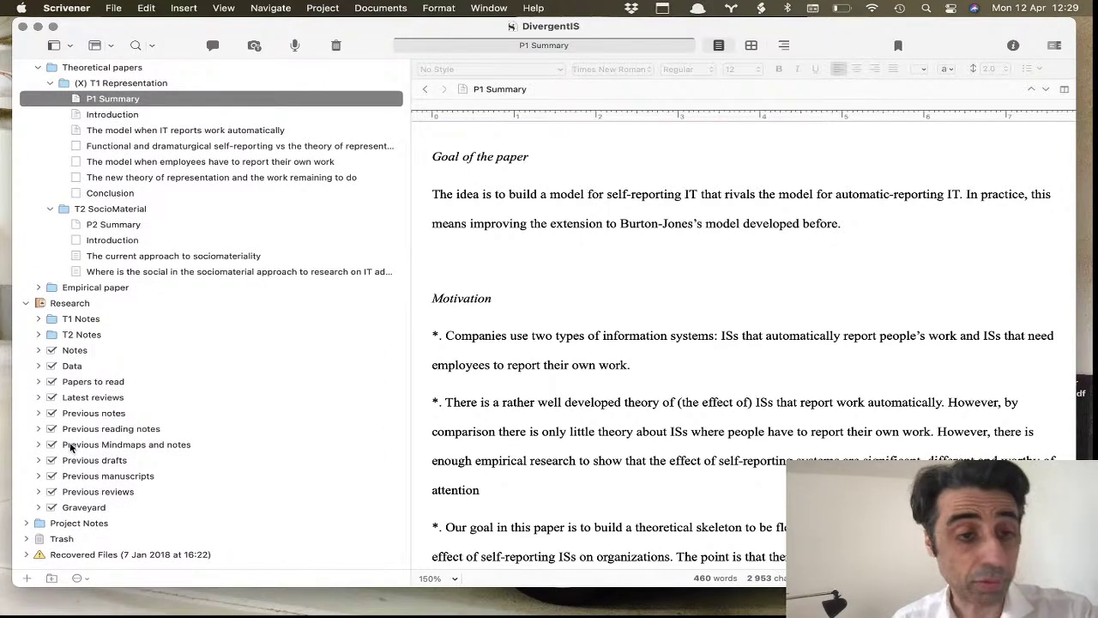